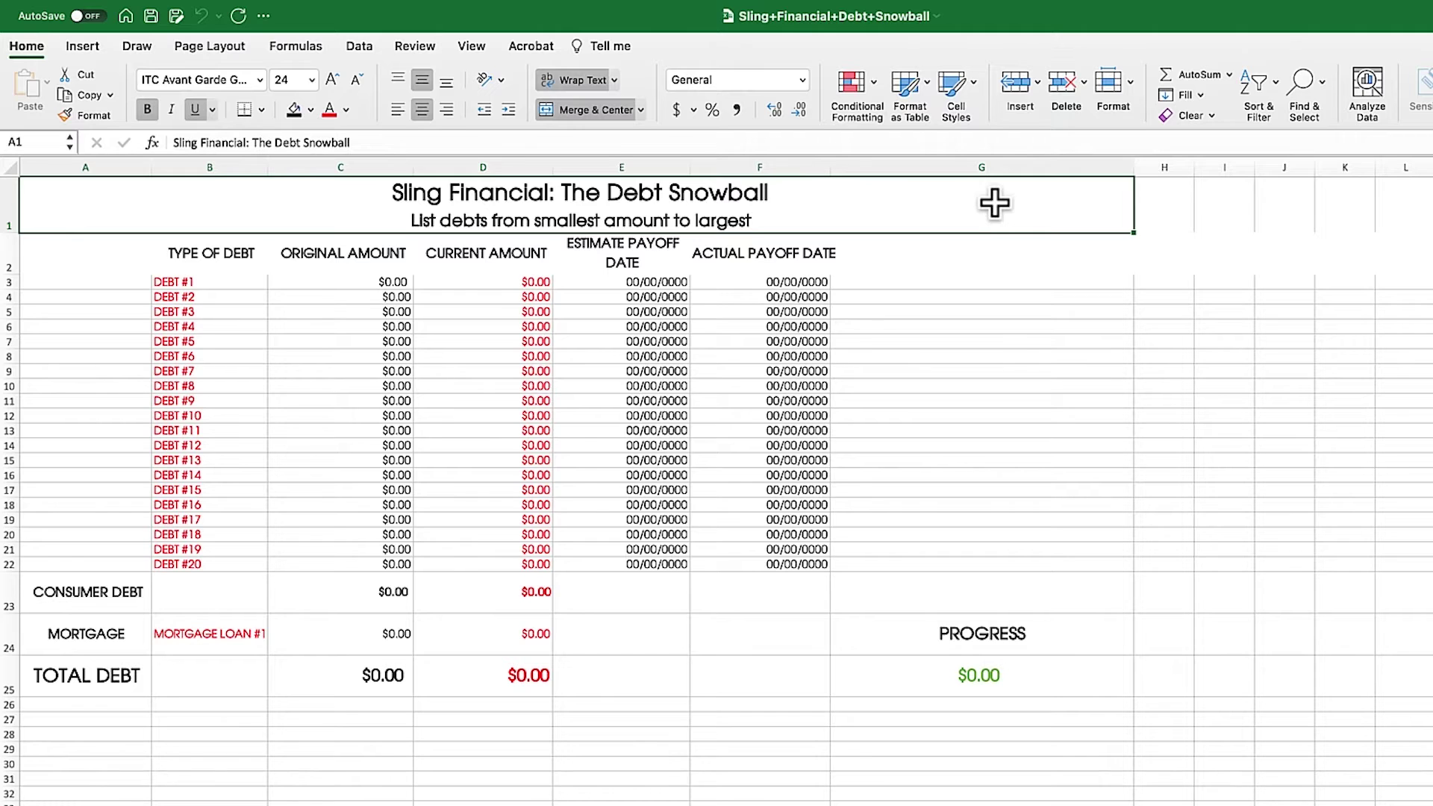
Review the debt type, original amount, current amount, and estimated and actual payoff date column headings in row 2
{"action": "left_click", "coordinate": [218, 257]}
{"action": "left_click", "coordinate": [373, 255]}
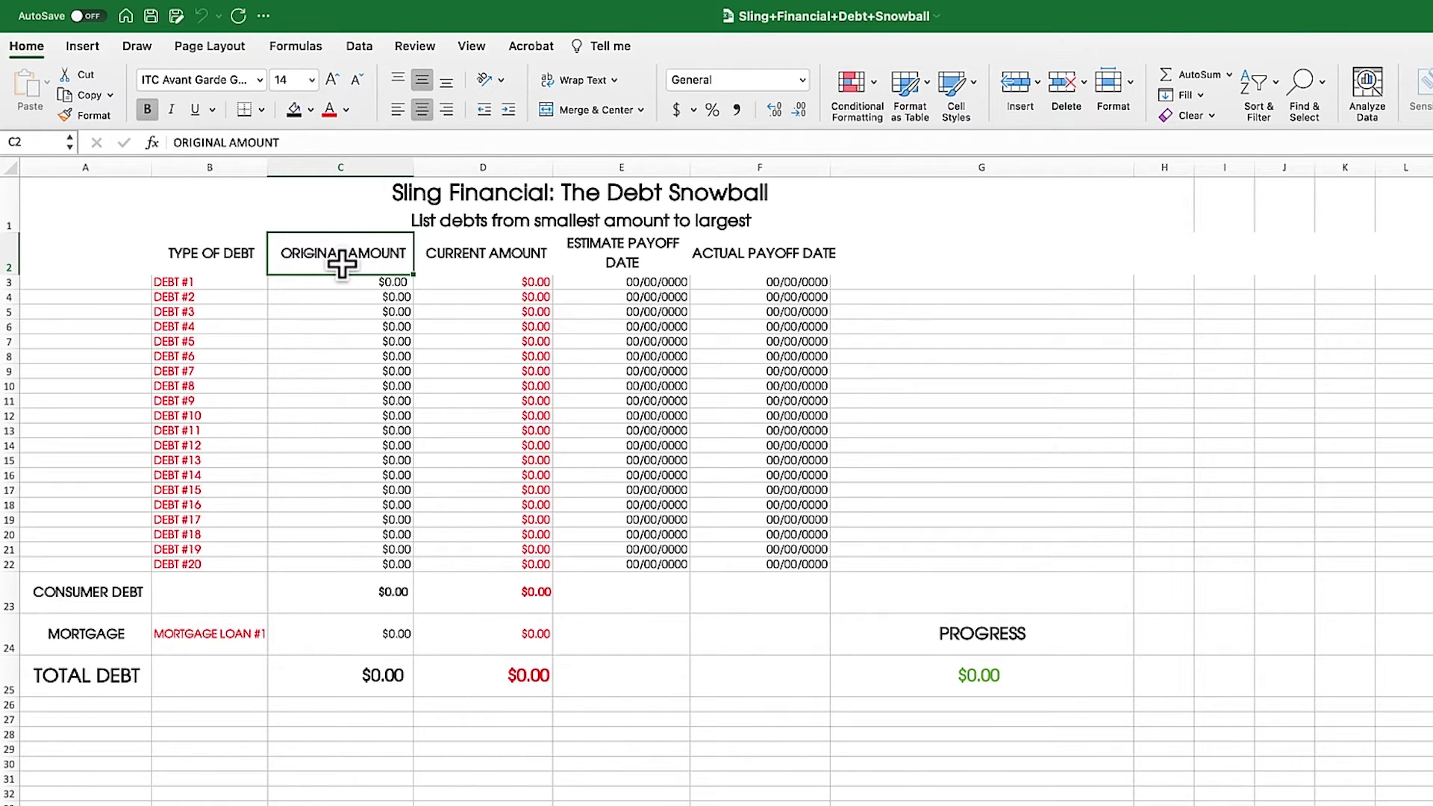
{"action": "left_click", "coordinate": [482, 264]}
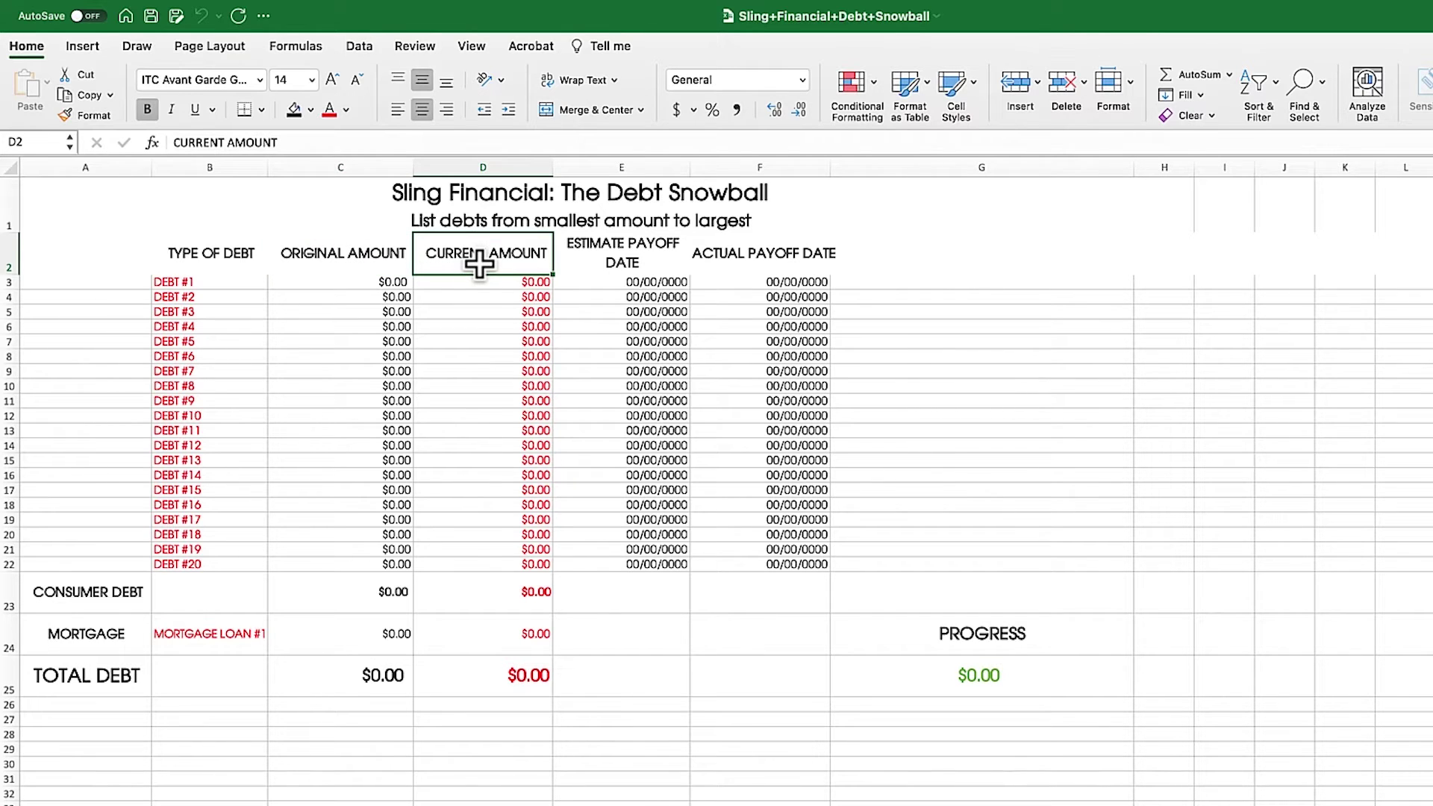
{"action": "left_click", "coordinate": [616, 261]}
{"action": "left_click", "coordinate": [731, 254]}
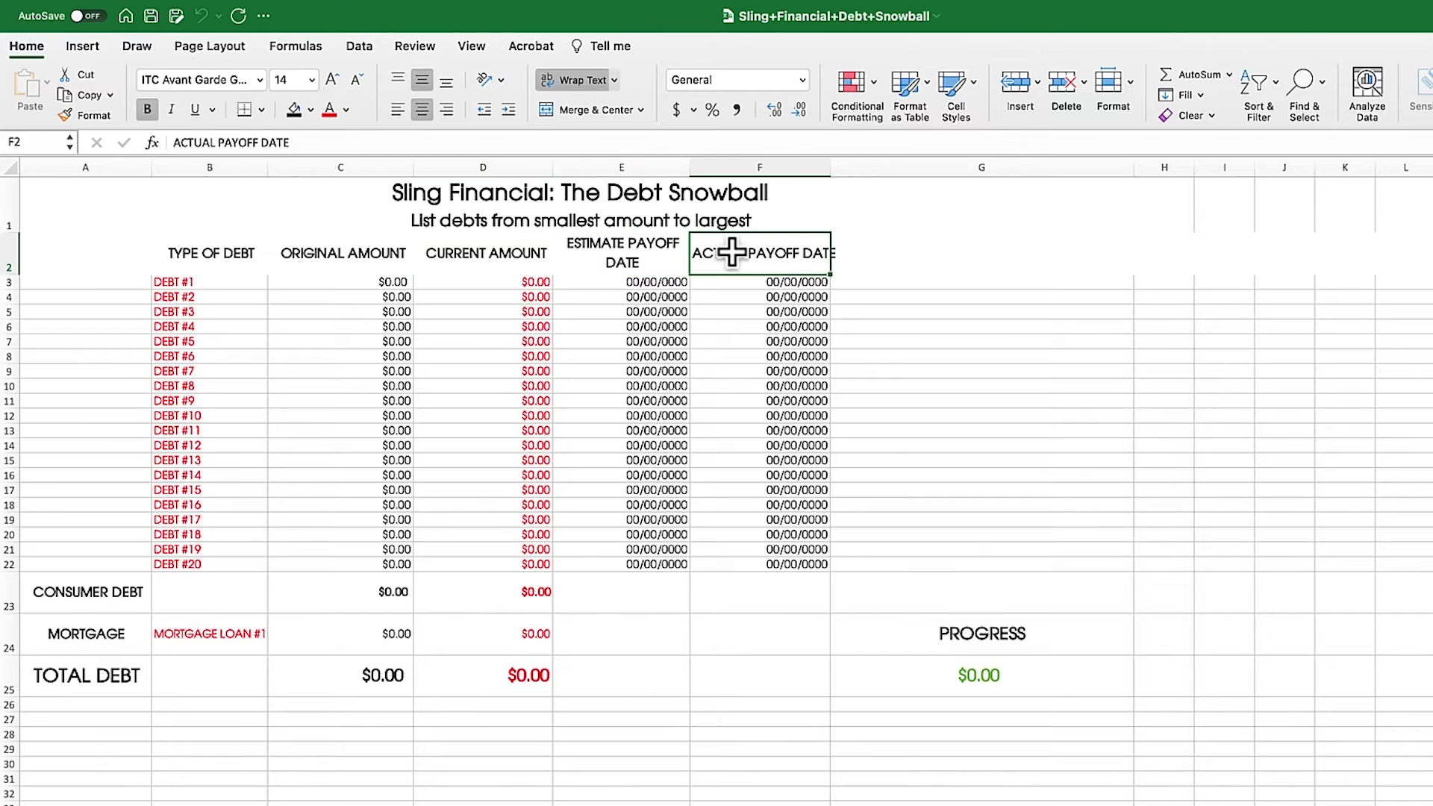
{"action": "left_click", "coordinate": [625, 253]}
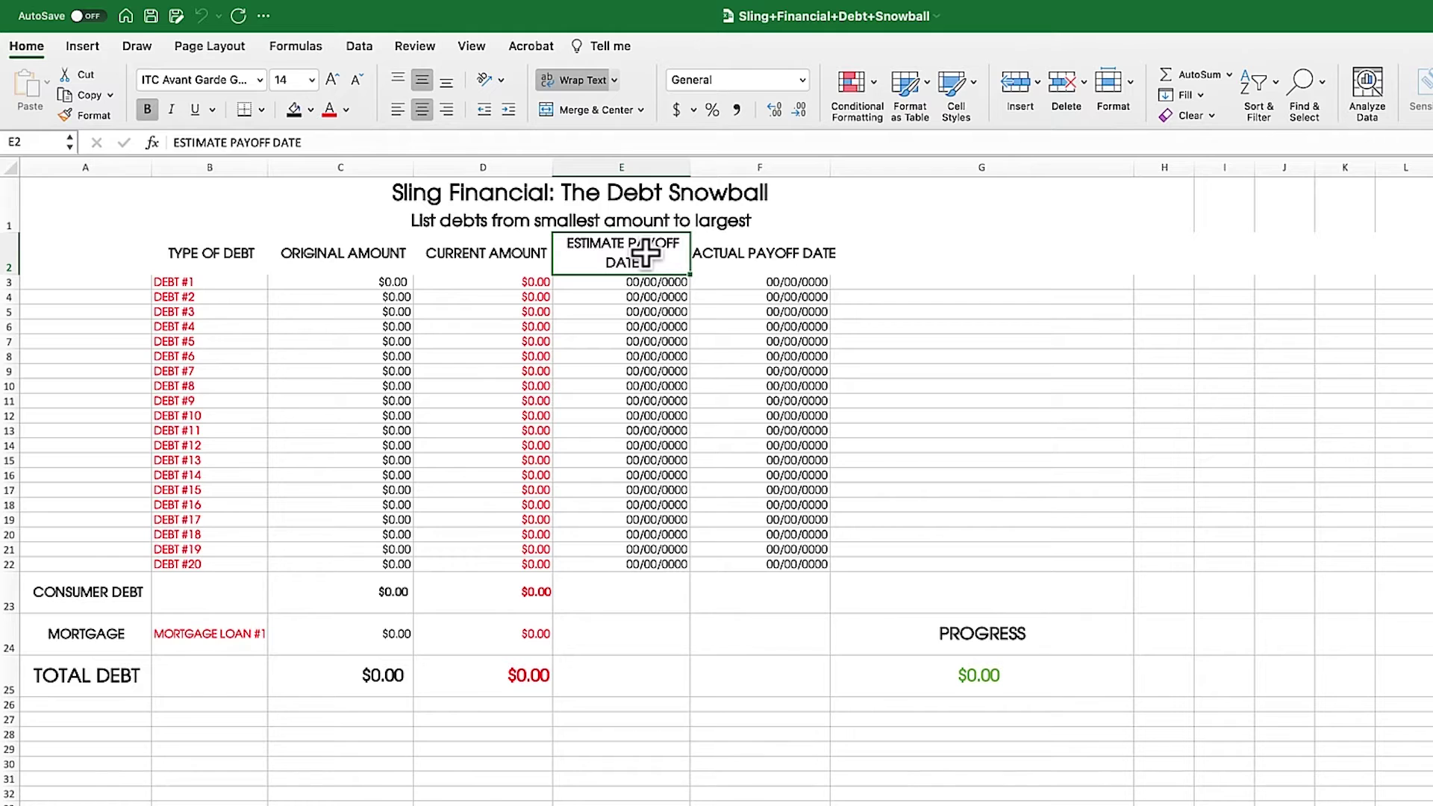
{"action": "left_click", "coordinate": [753, 255]}
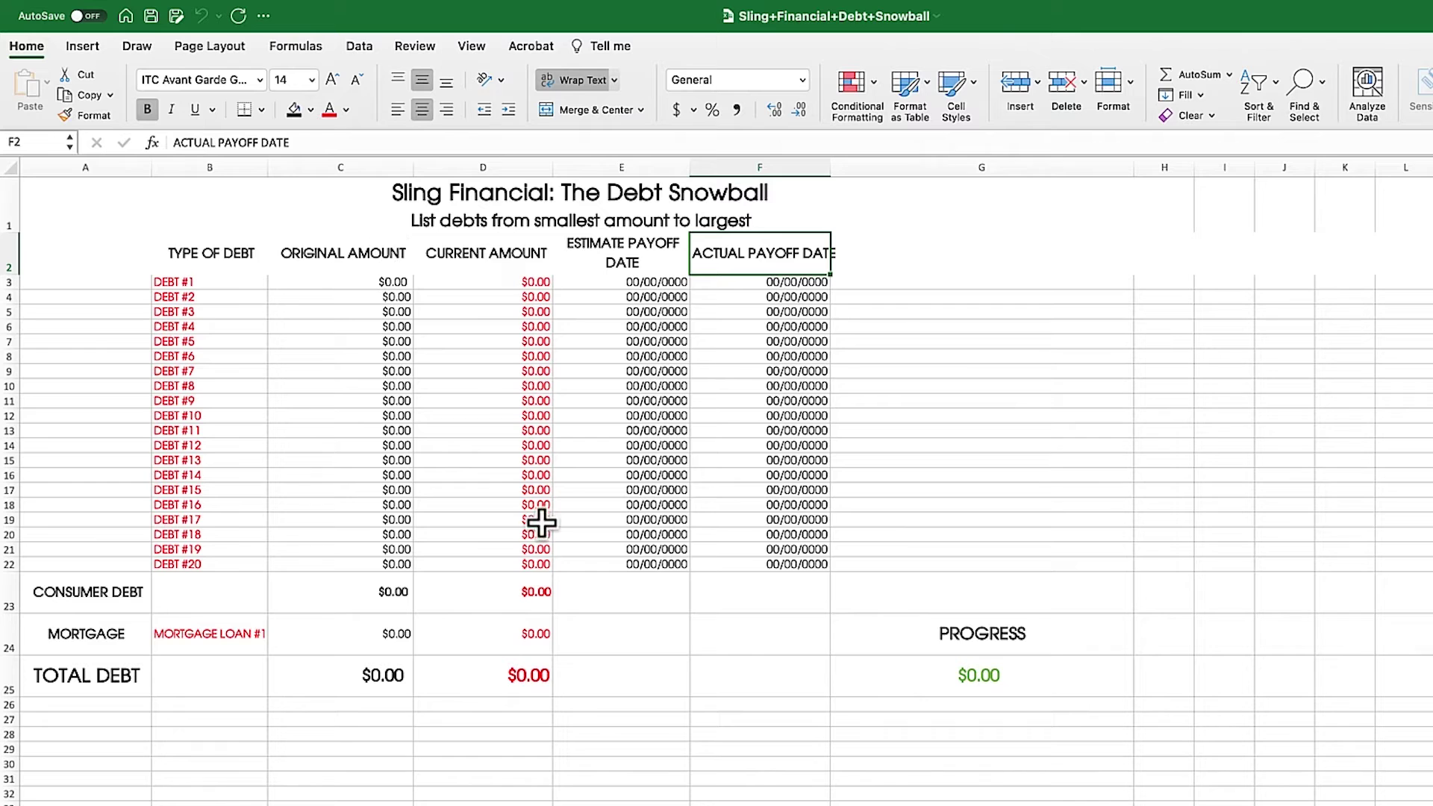
Review the Consumer Debt, Mortgage and Total Debt rows, including their original and current amount cells
{"action": "left_click", "coordinate": [117, 599]}
{"action": "left_click", "coordinate": [369, 584]}
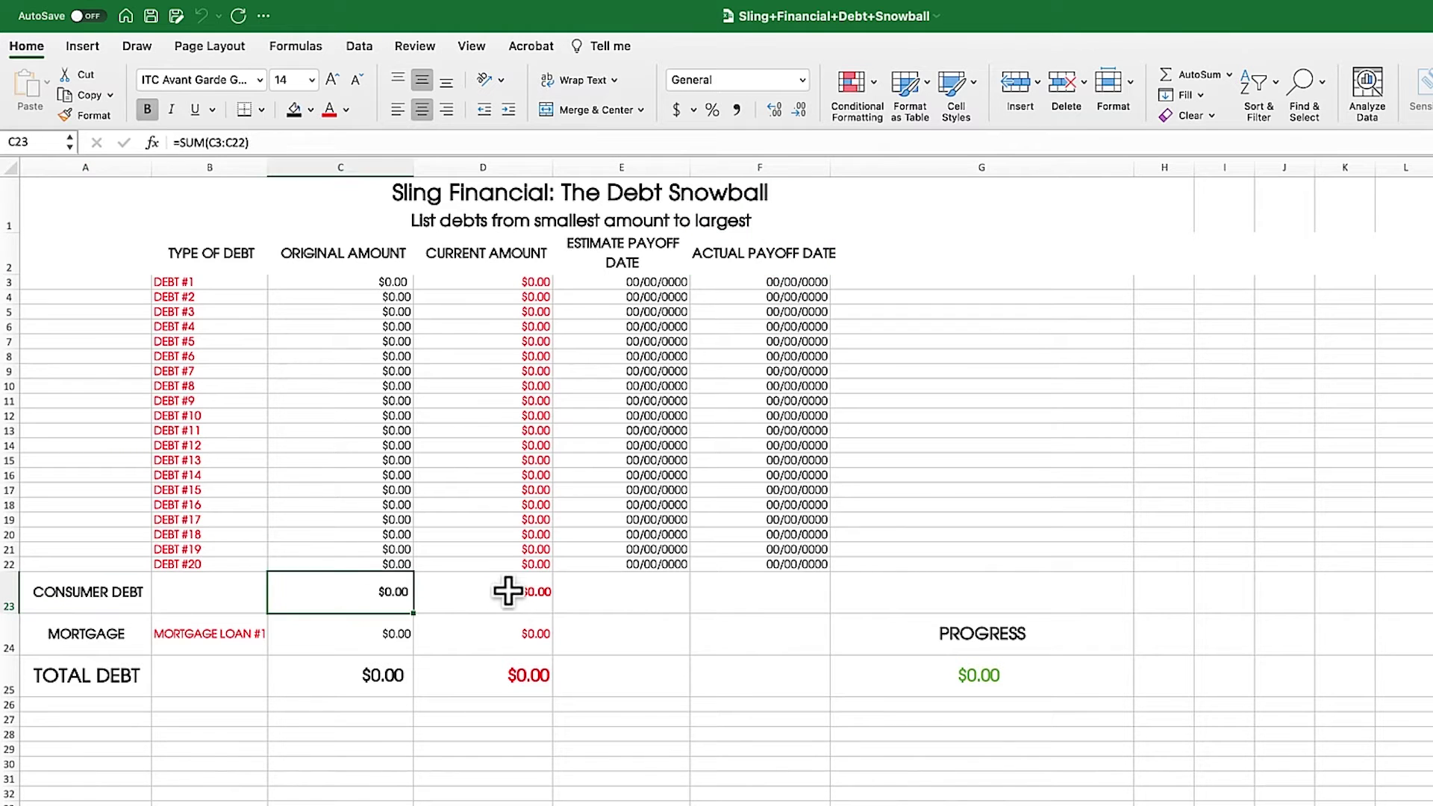
{"action": "left_click", "coordinate": [505, 586]}
{"action": "left_click", "coordinate": [211, 633]}
{"action": "left_click", "coordinate": [387, 633]}
{"action": "left_click", "coordinate": [530, 631]}
{"action": "left_click", "coordinate": [528, 674]}
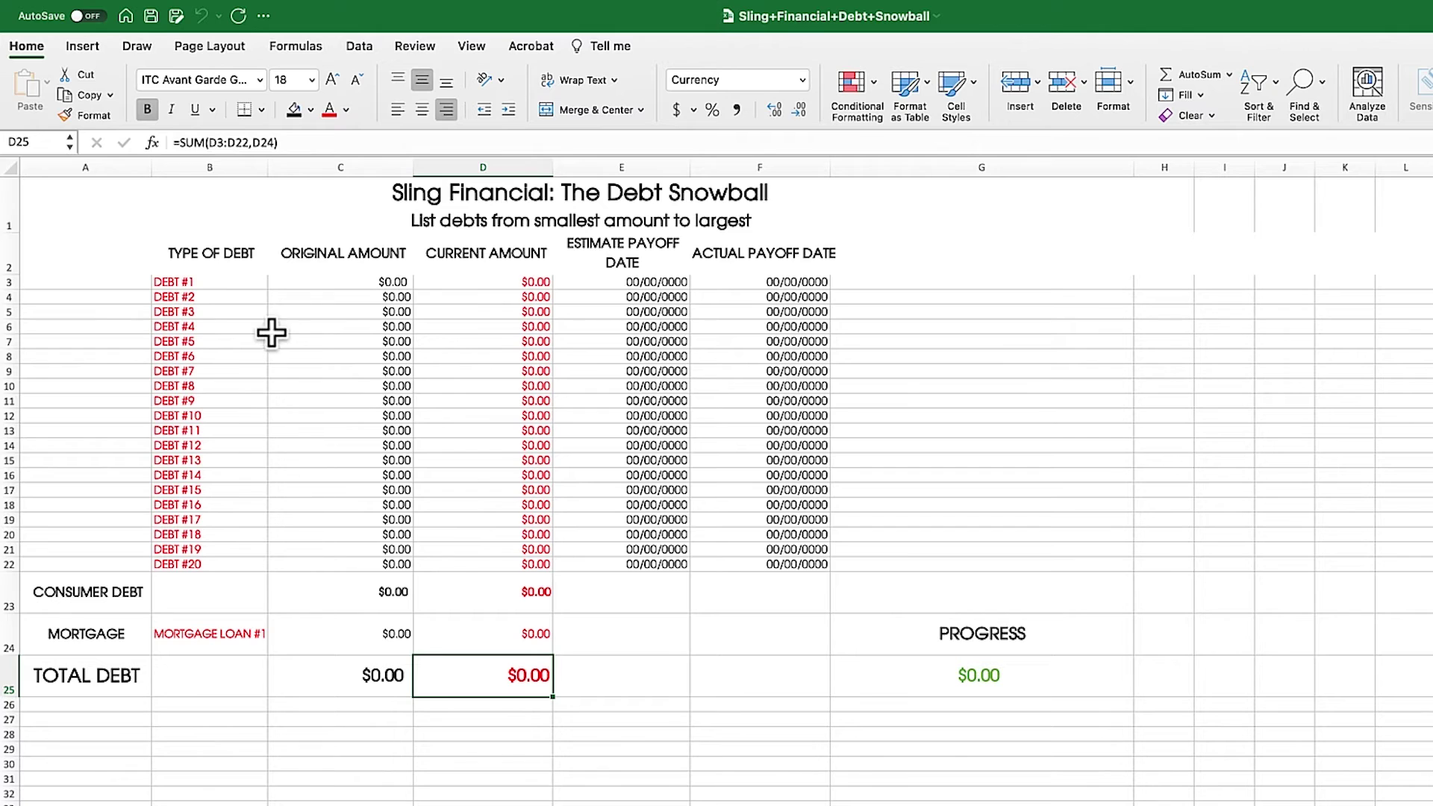
Label Debt #1 with the owner's first name and HEALTH BILL, and set its original and current amounts to 1200
{"action": "left_click", "coordinate": [184, 284]}
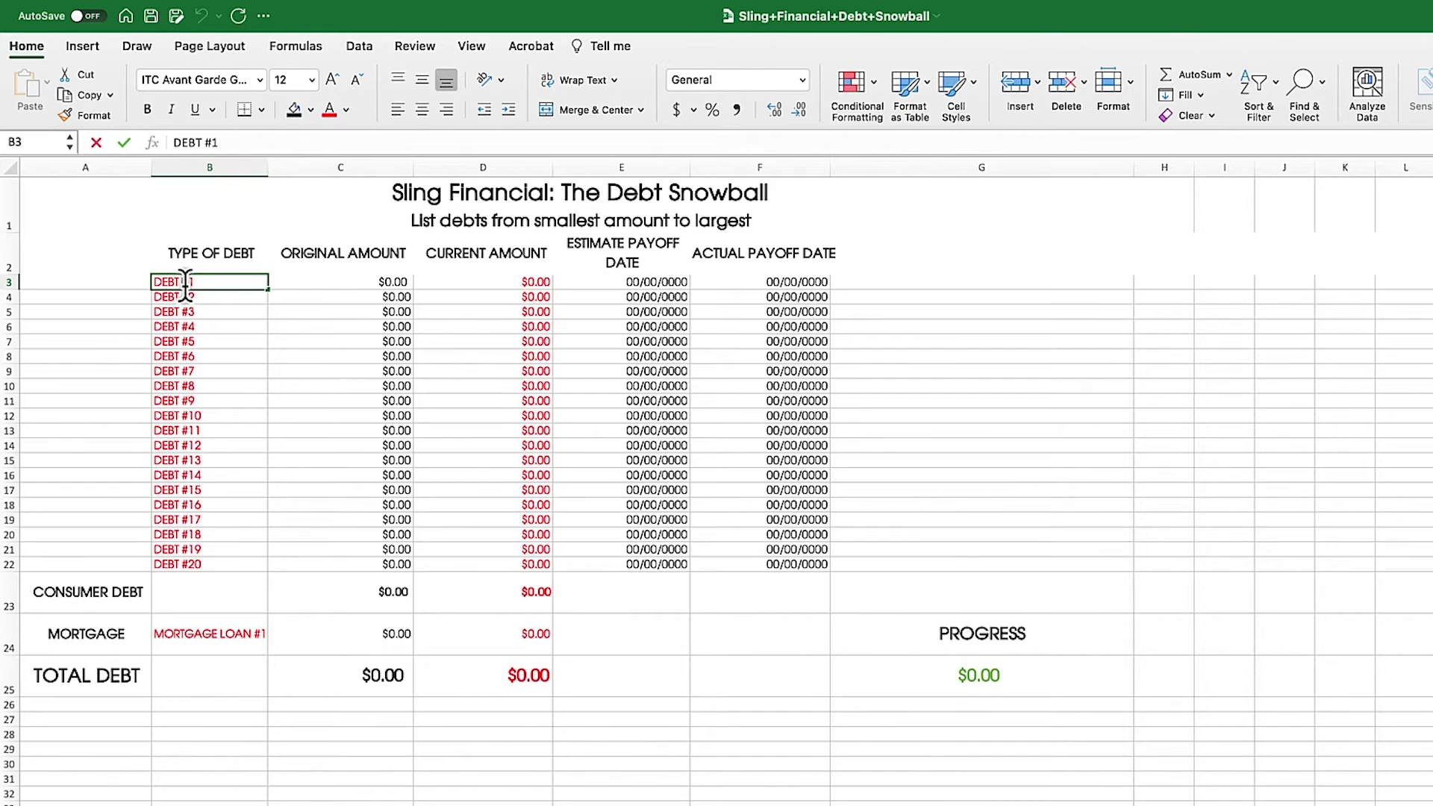
{"action": "double_click", "coordinate": [184, 283]}
{"action": "left_click_drag", "start_coordinate": [211, 287], "coordinate": [153, 285]}
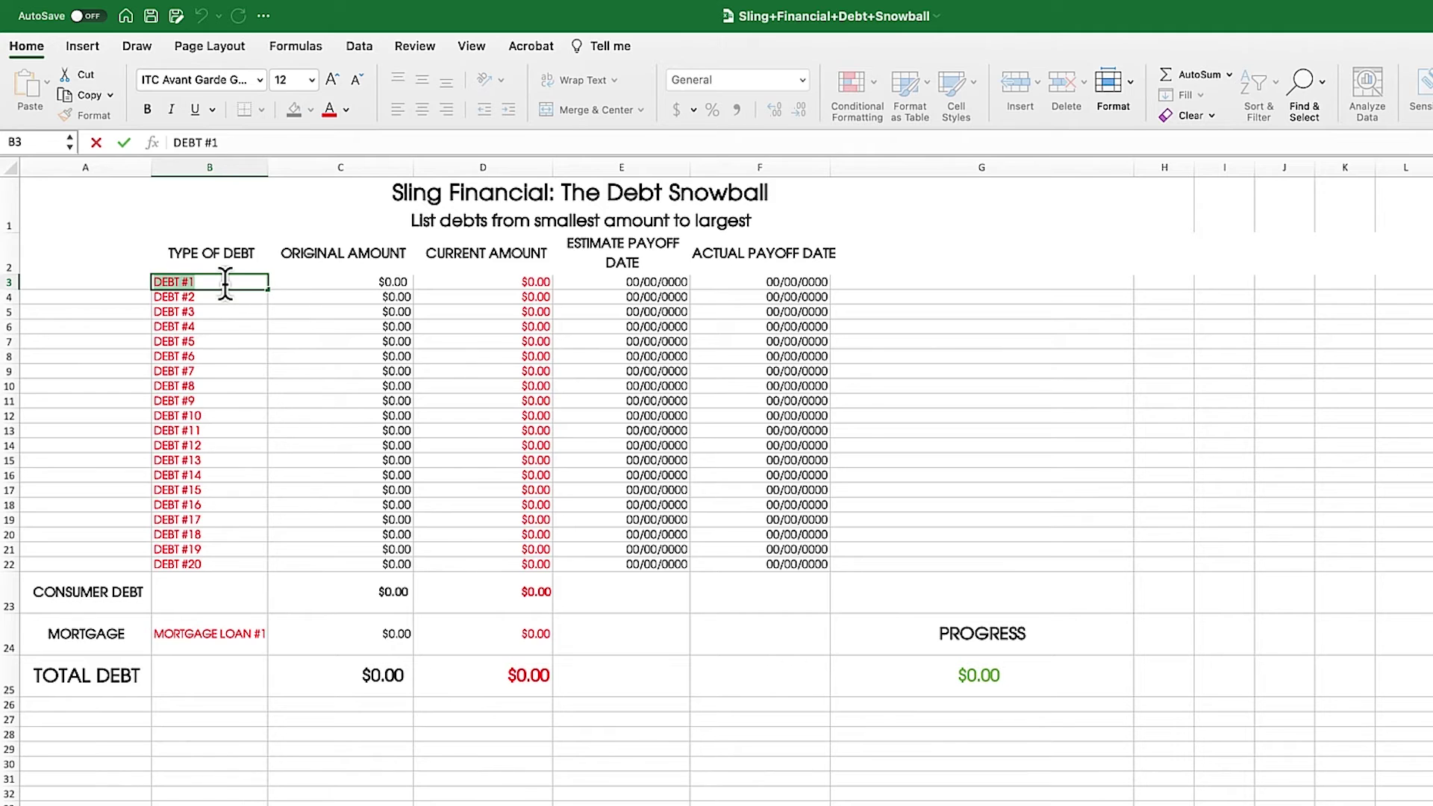
{"action": "type", "text": "JOHN HEALTH BILL"}
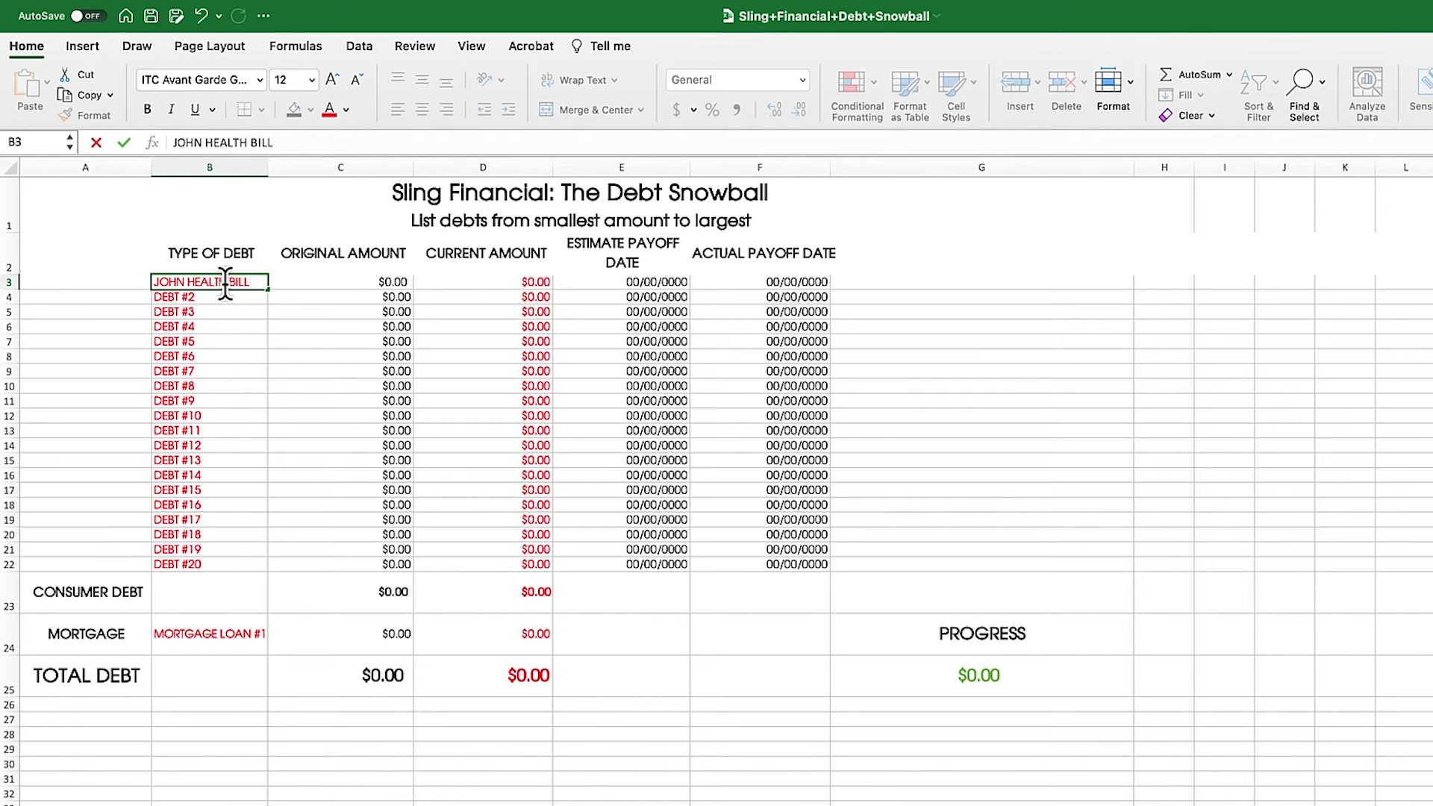
{"action": "key", "text": "Tab"}
{"action": "type", "text": "1200"}
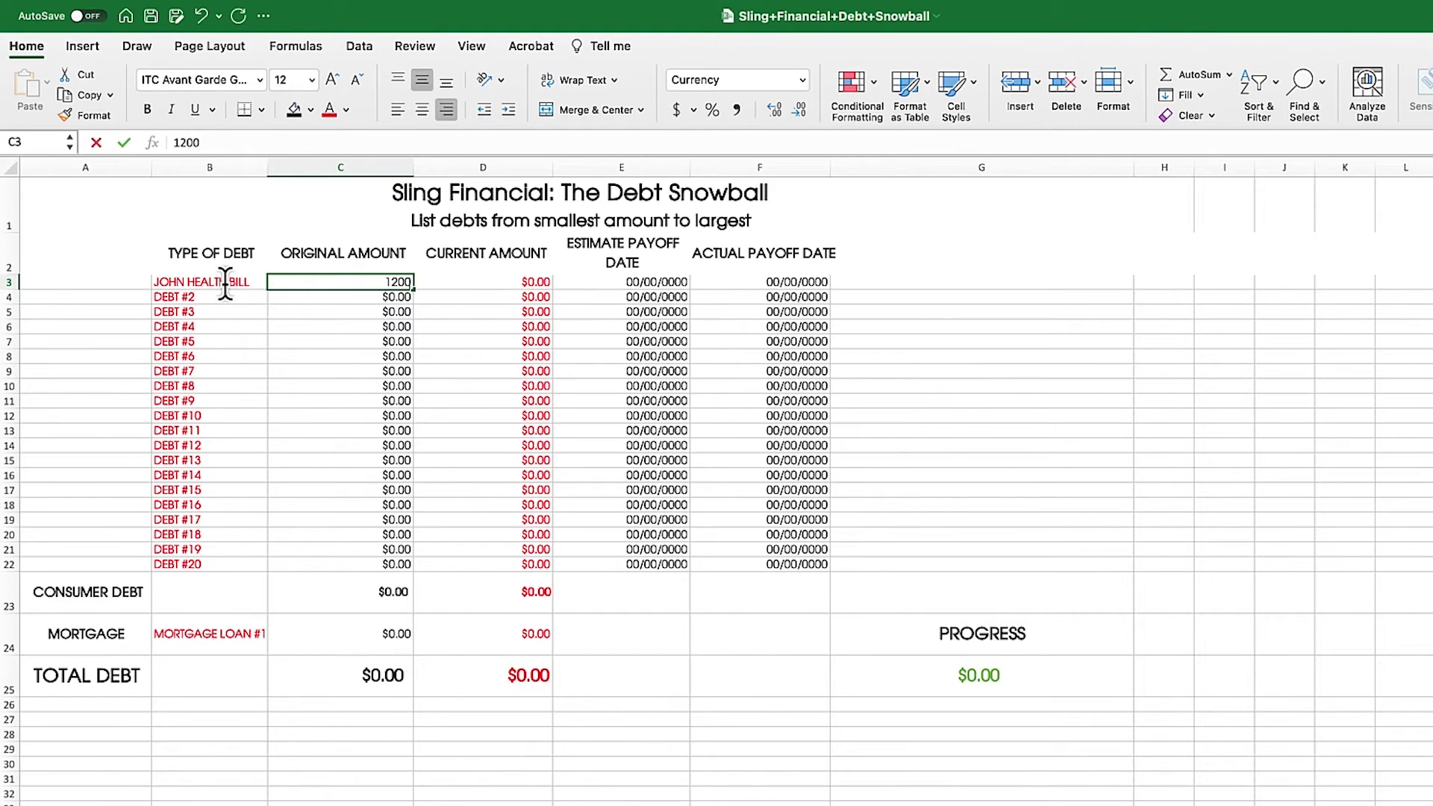
{"action": "key", "text": "Tab"}
{"action": "type", "text": "1200"}
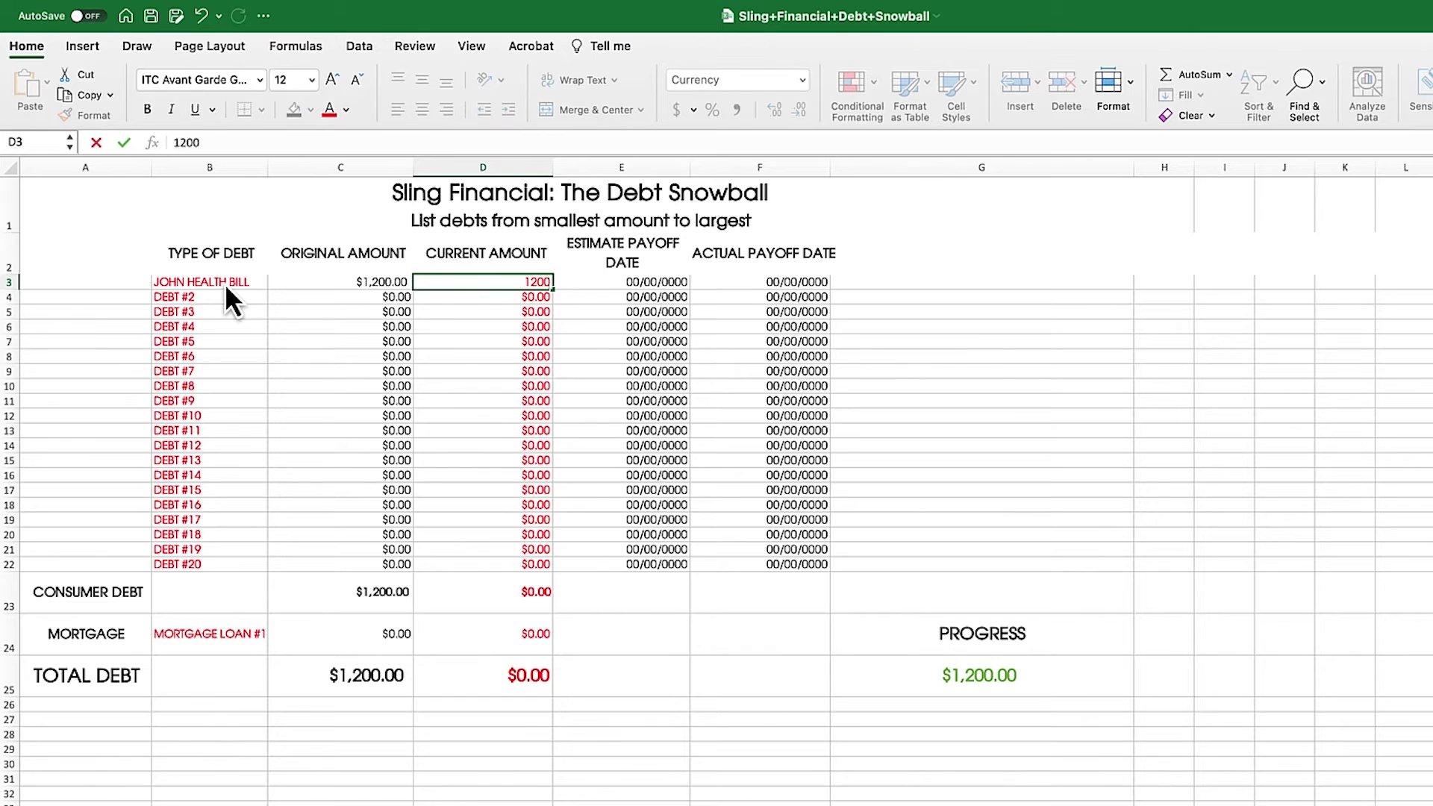
Label Debt #2 with the owner's first name and CC, and set its original and current amounts to 1500
{"action": "left_click", "coordinate": [221, 296]}
{"action": "double_click", "coordinate": [243, 300]}
{"action": "left_click_drag", "start_coordinate": [244, 301], "coordinate": [142, 299]}
{"action": "type", "text": "JANE CC"}
{"action": "key", "text": "Tab"}
{"action": "type", "text": "1500"}
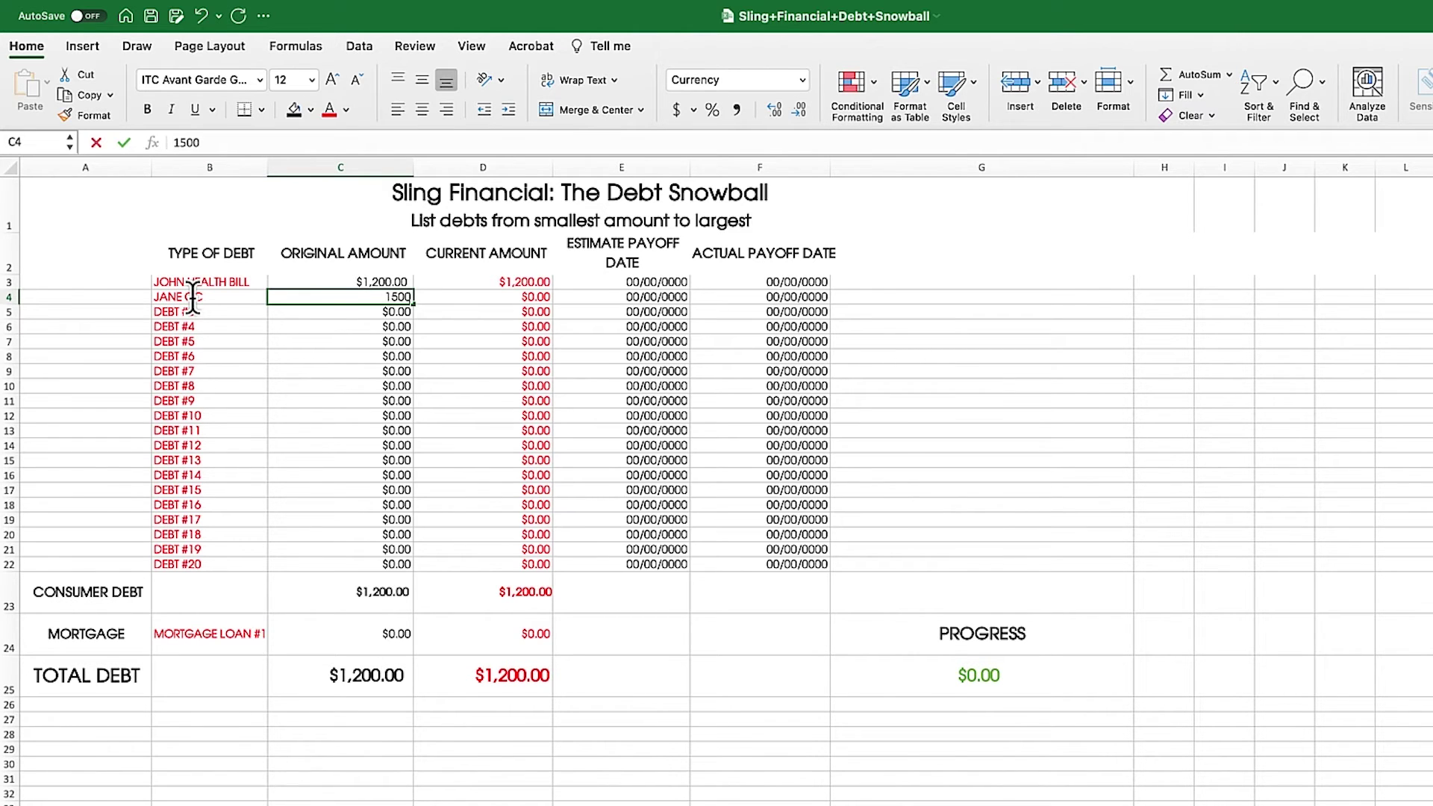
{"action": "key", "text": "Tab"}
{"action": "type", "text": "1500"}
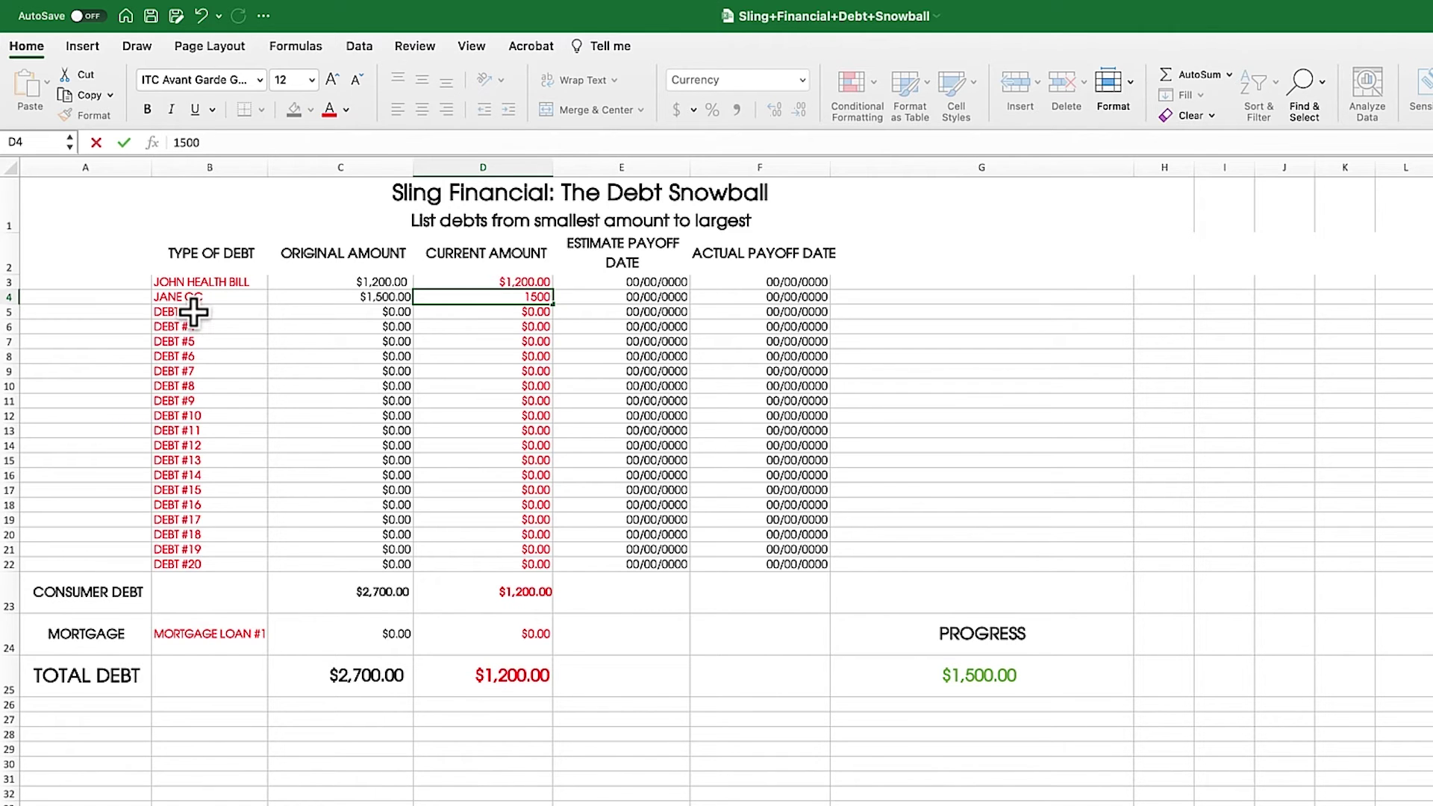
Label Debt #3 with the owner's first name and CC, and set its original and current amounts to 2500
{"action": "double_click", "coordinate": [215, 312]}
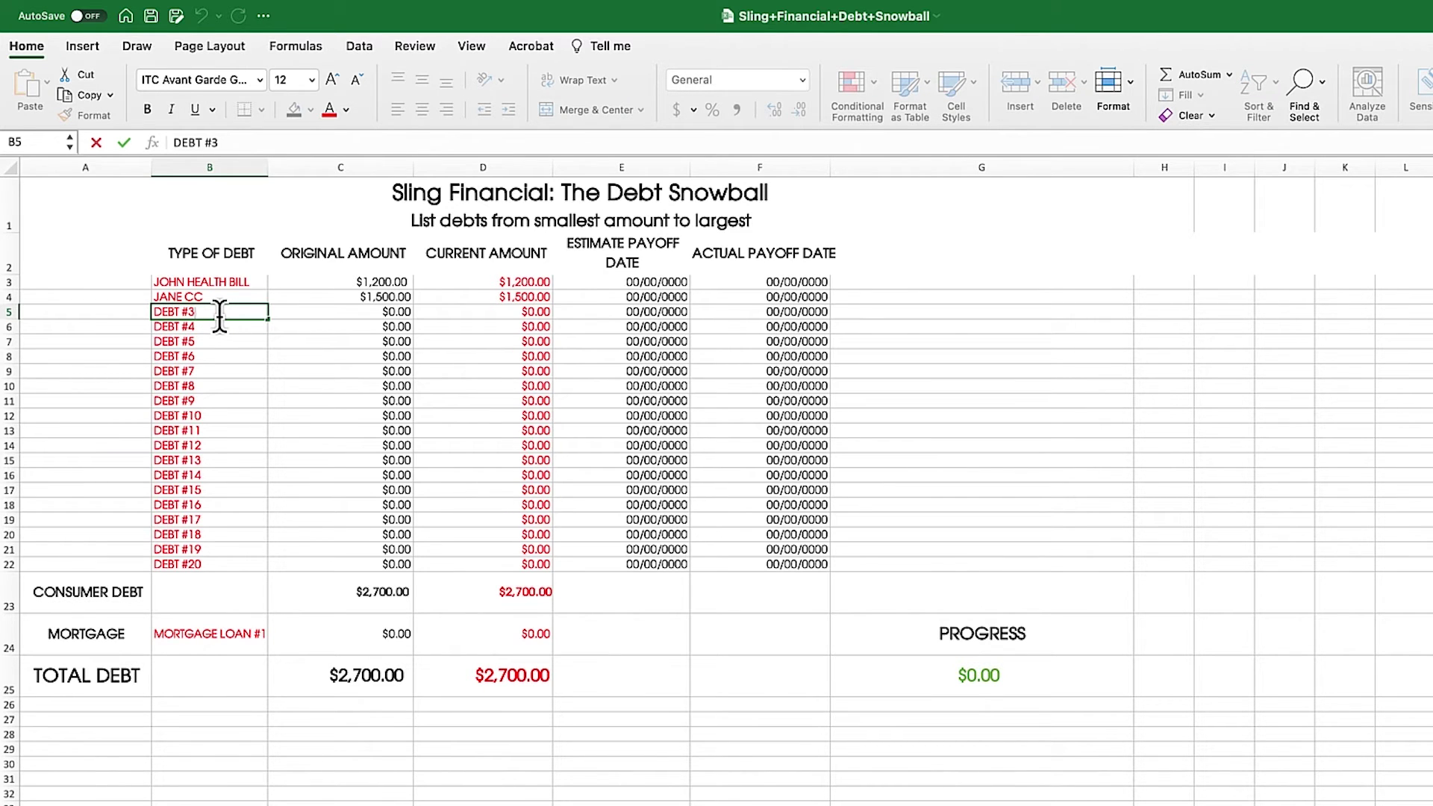
{"action": "left_click_drag", "start_coordinate": [216, 313], "coordinate": [158, 313]}
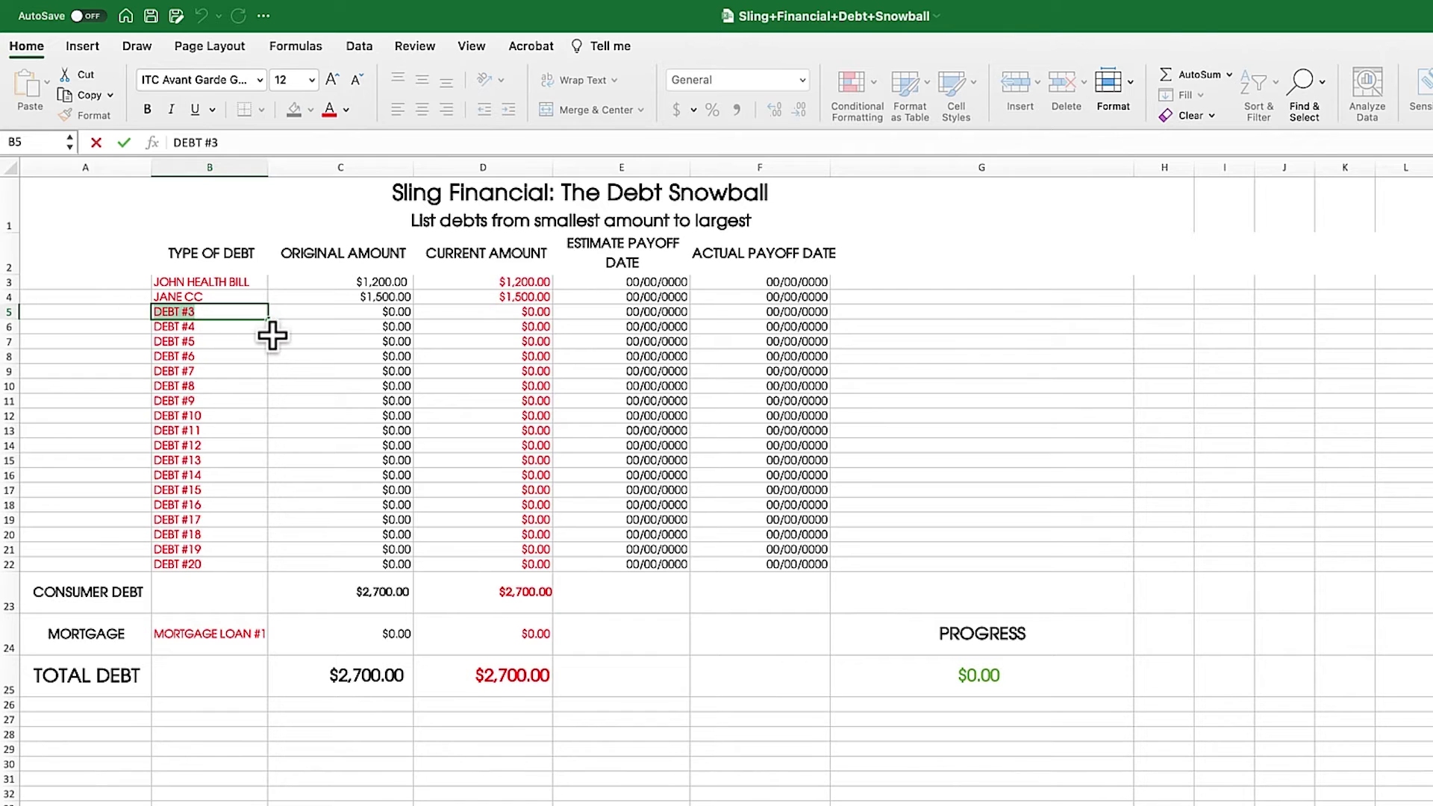
{"action": "type", "text": "JOHN CC"}
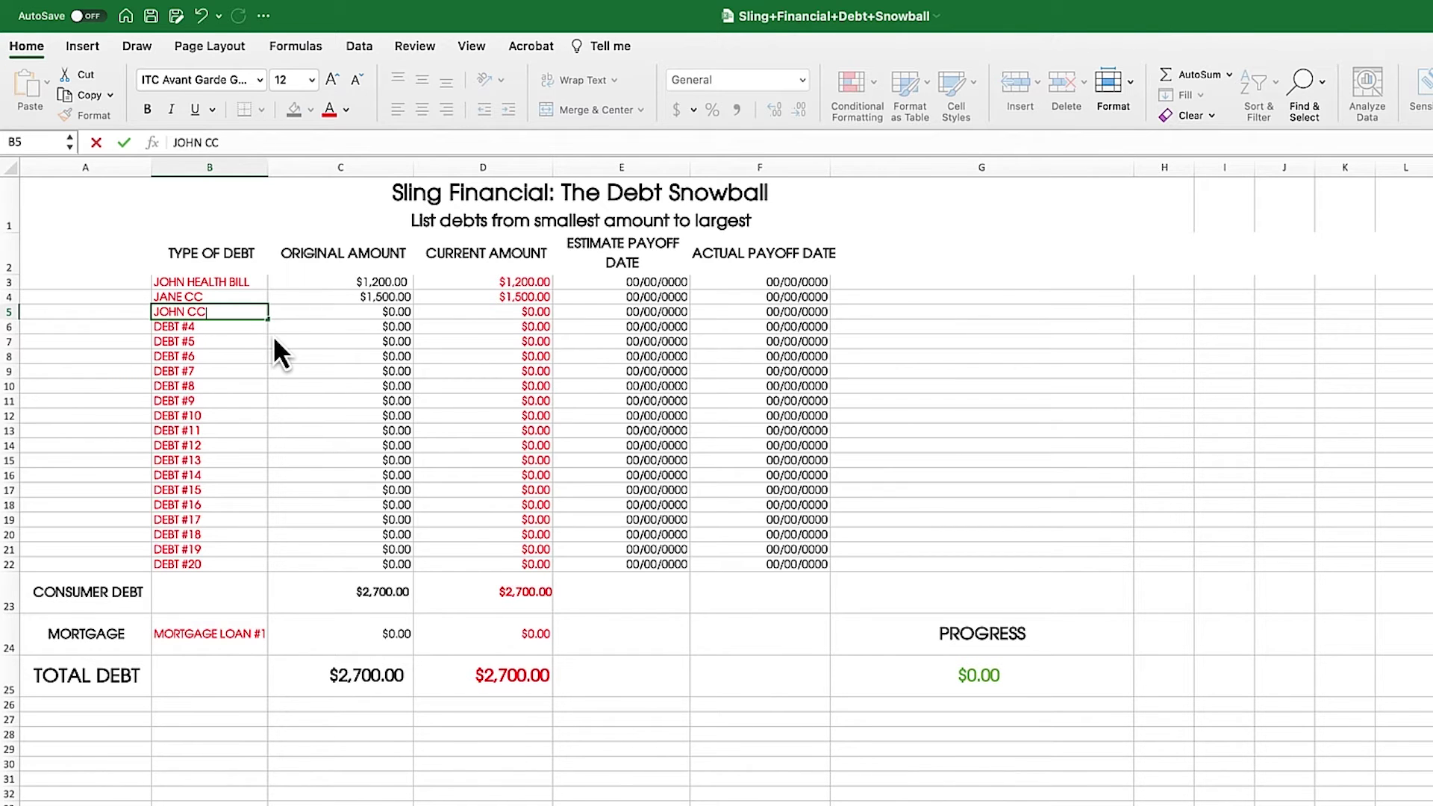
{"action": "key", "text": "Tab"}
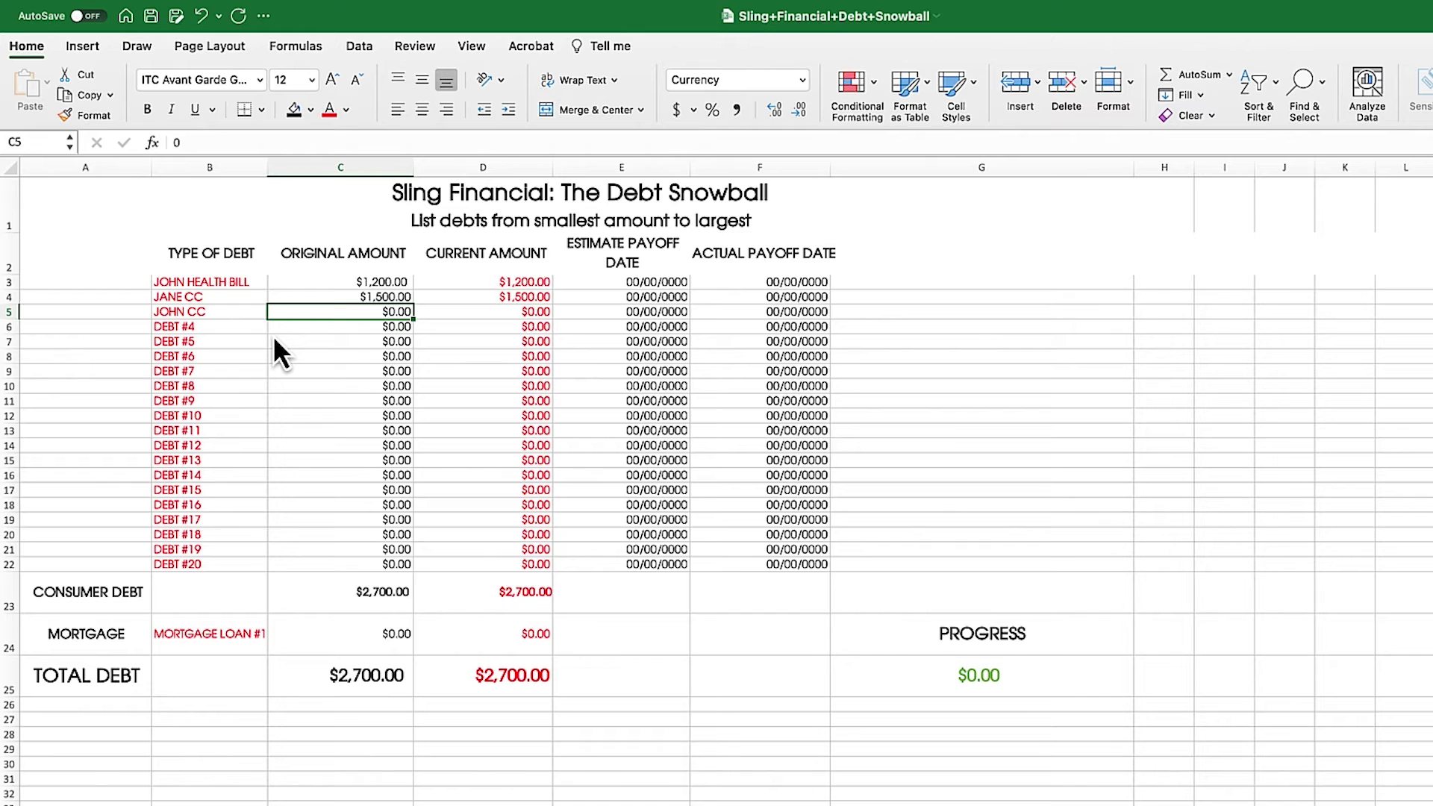
{"action": "type", "text": "2500"}
{"action": "key", "text": "Tab"}
{"action": "type", "text": "2500"}
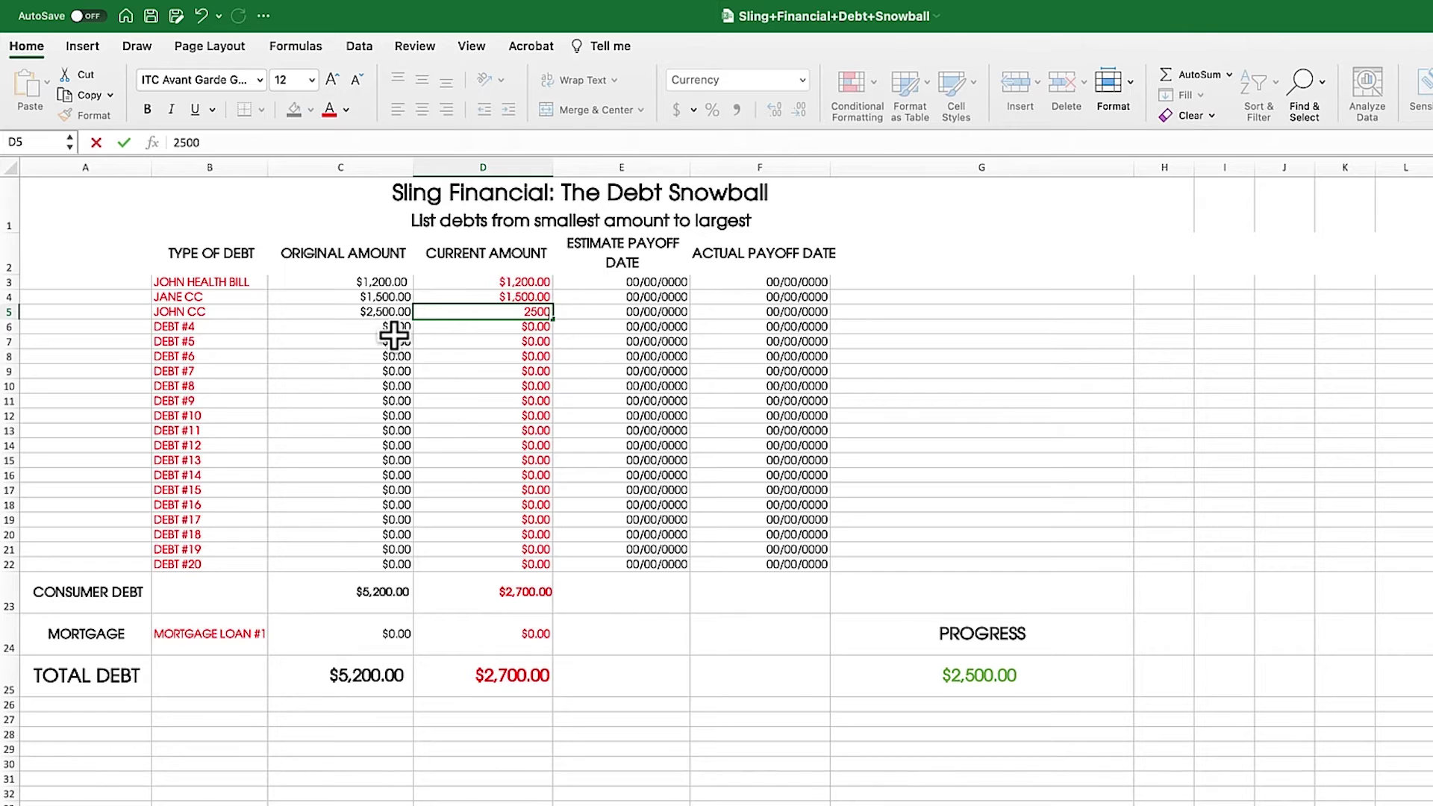
Label Debt #4 with the owner's first name and CAR LOAN, and set its original and current amounts to 3100
{"action": "left_click", "coordinate": [182, 328]}
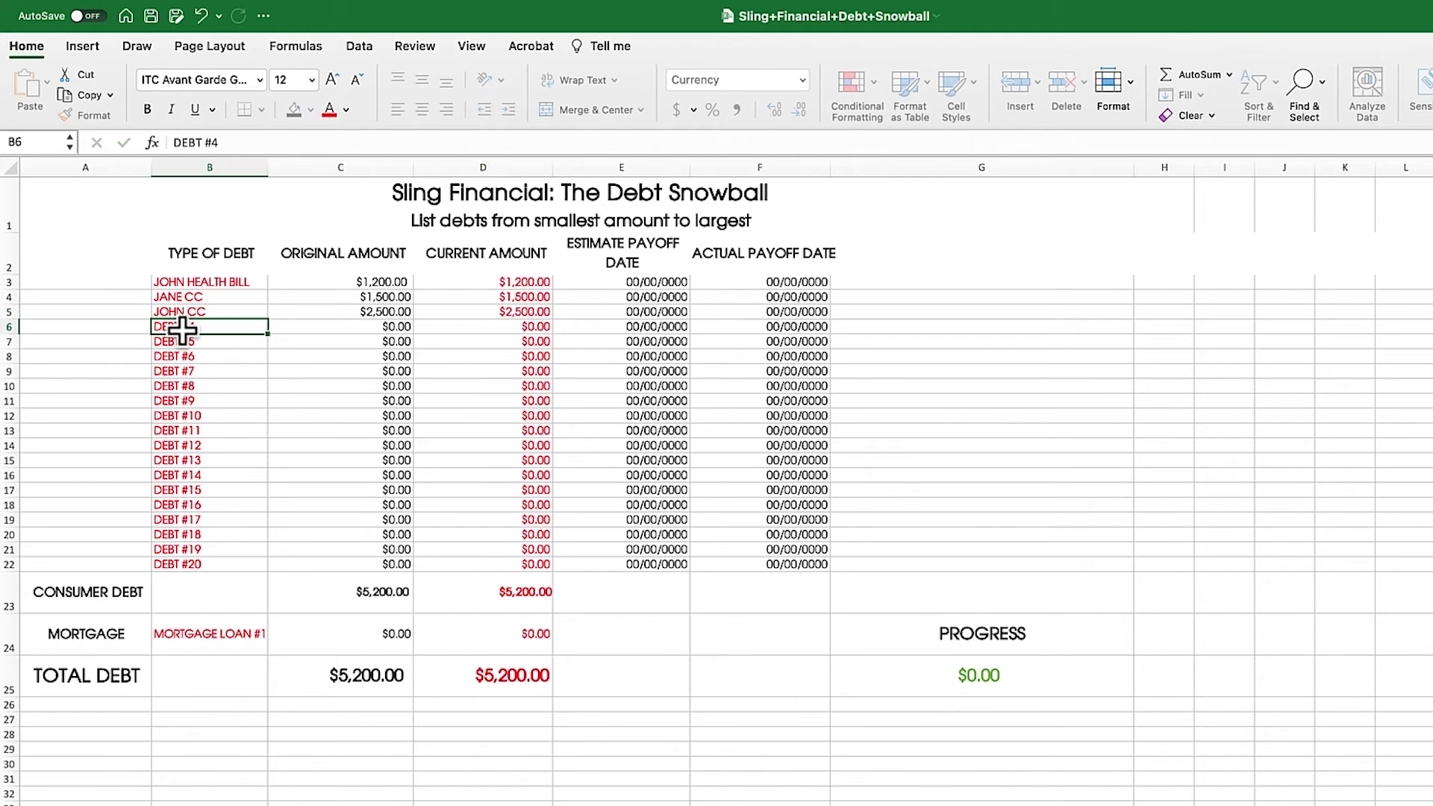
{"action": "double_click", "coordinate": [226, 328]}
{"action": "left_click_drag", "start_coordinate": [226, 328], "coordinate": [135, 328]}
{"action": "type", "text": "JOHN CAR L"}
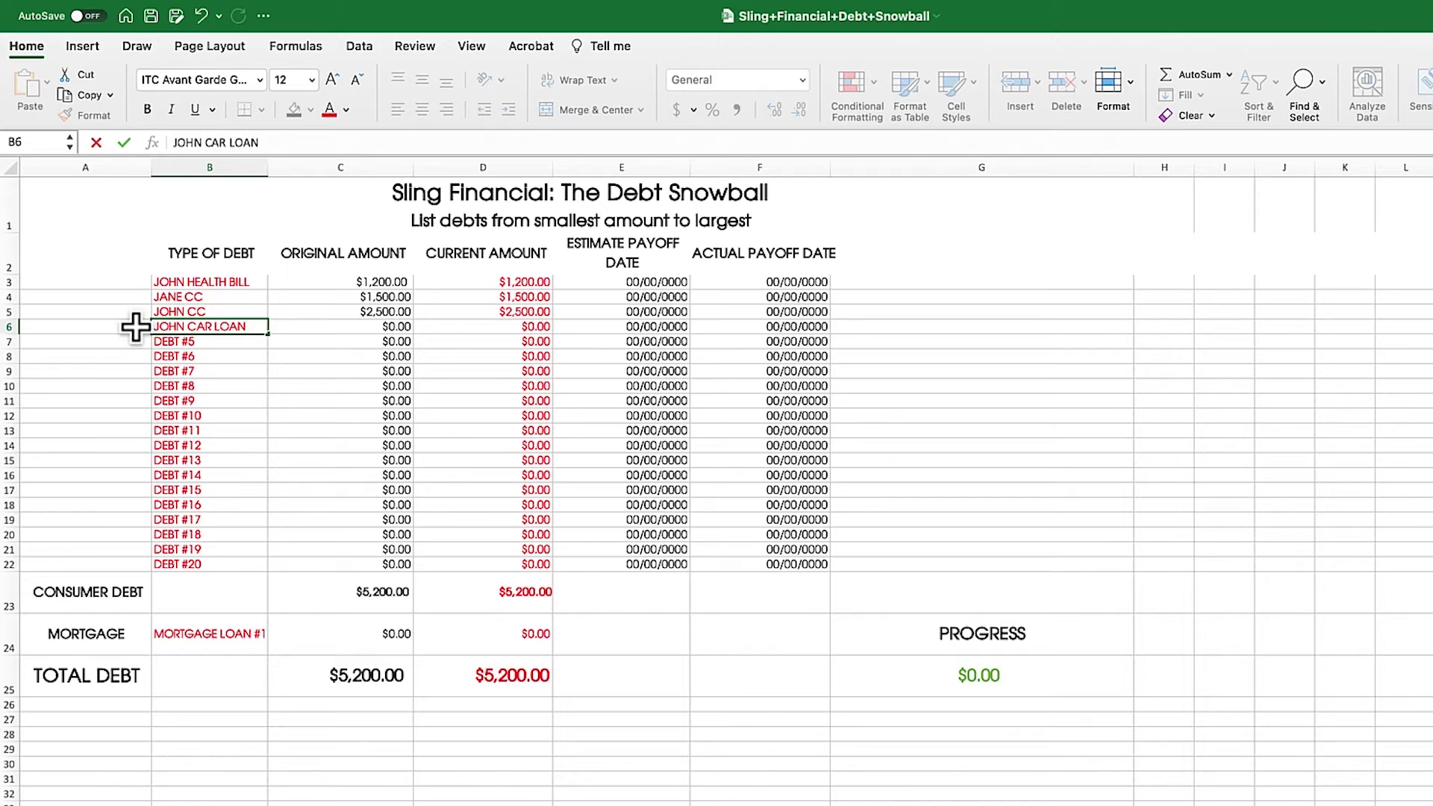
{"action": "type", "text": "OAN"}
{"action": "key", "text": "Tab"}
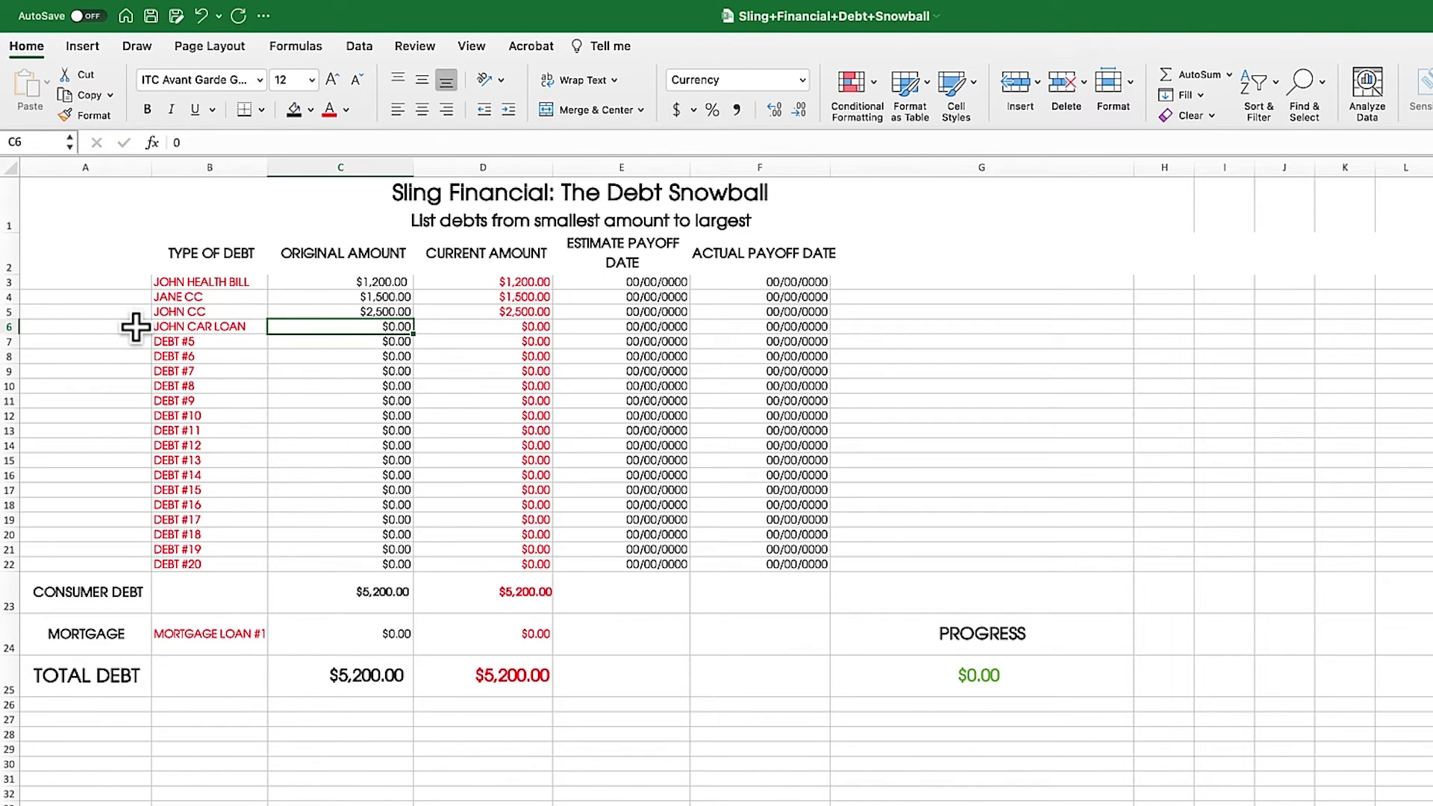
{"action": "type", "text": "3100"}
{"action": "key", "text": "Tab"}
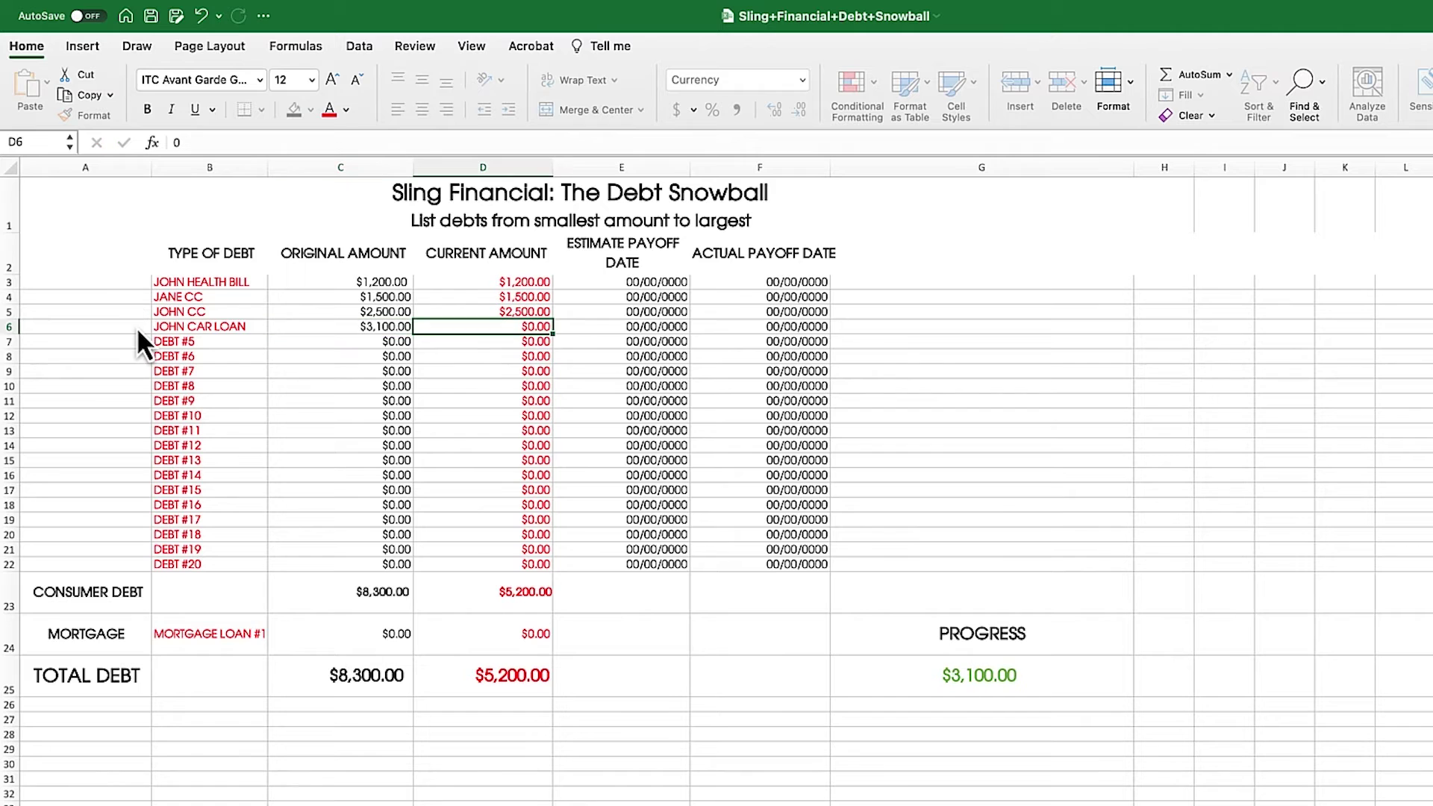
{"action": "type", "text": "3100"}
Label Debt #5 with the owner's first name and STUDENT LOAN, and set its original and current amounts to 15000
{"action": "left_click", "coordinate": [188, 345]}
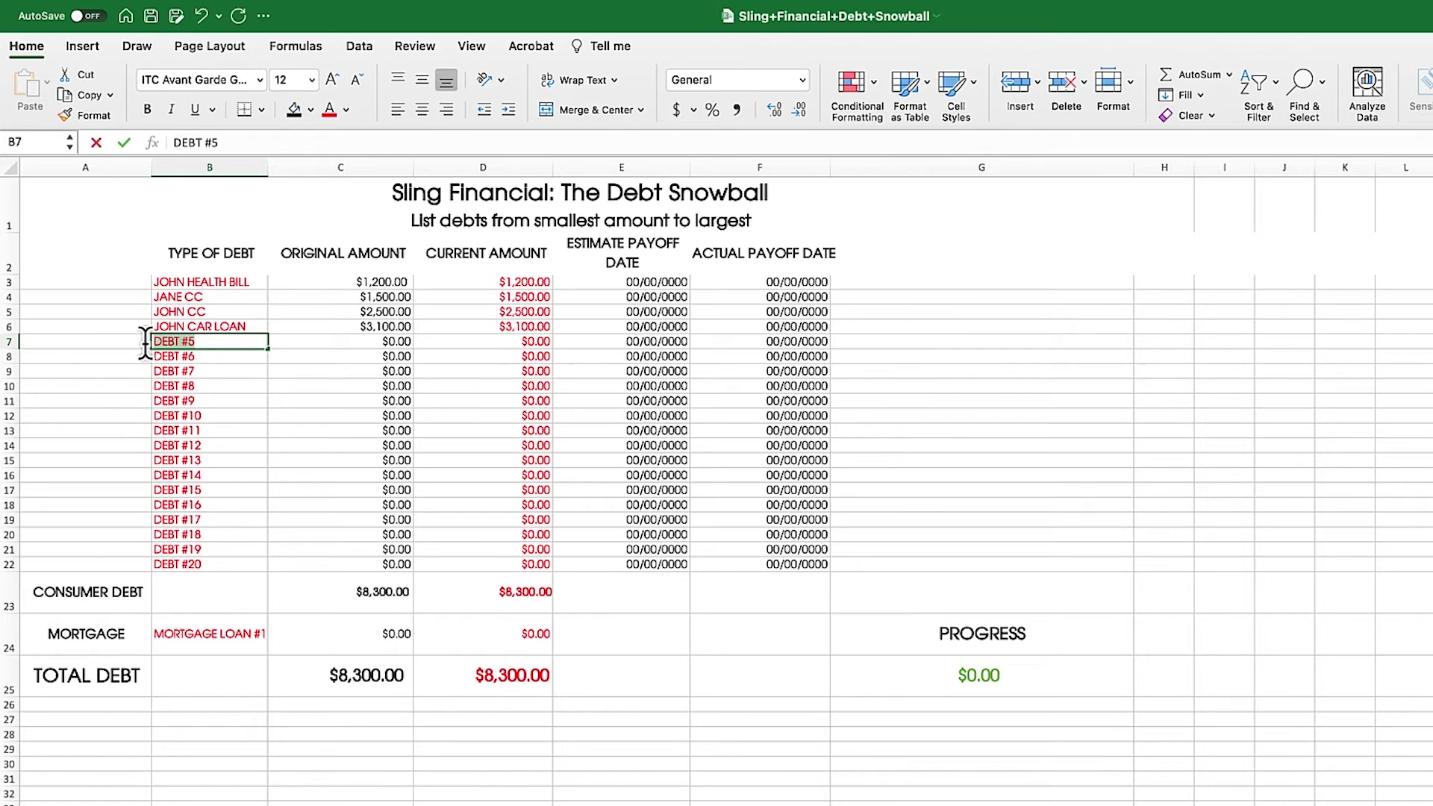
{"action": "type", "text": "JOHN STUDENT LOAN"}
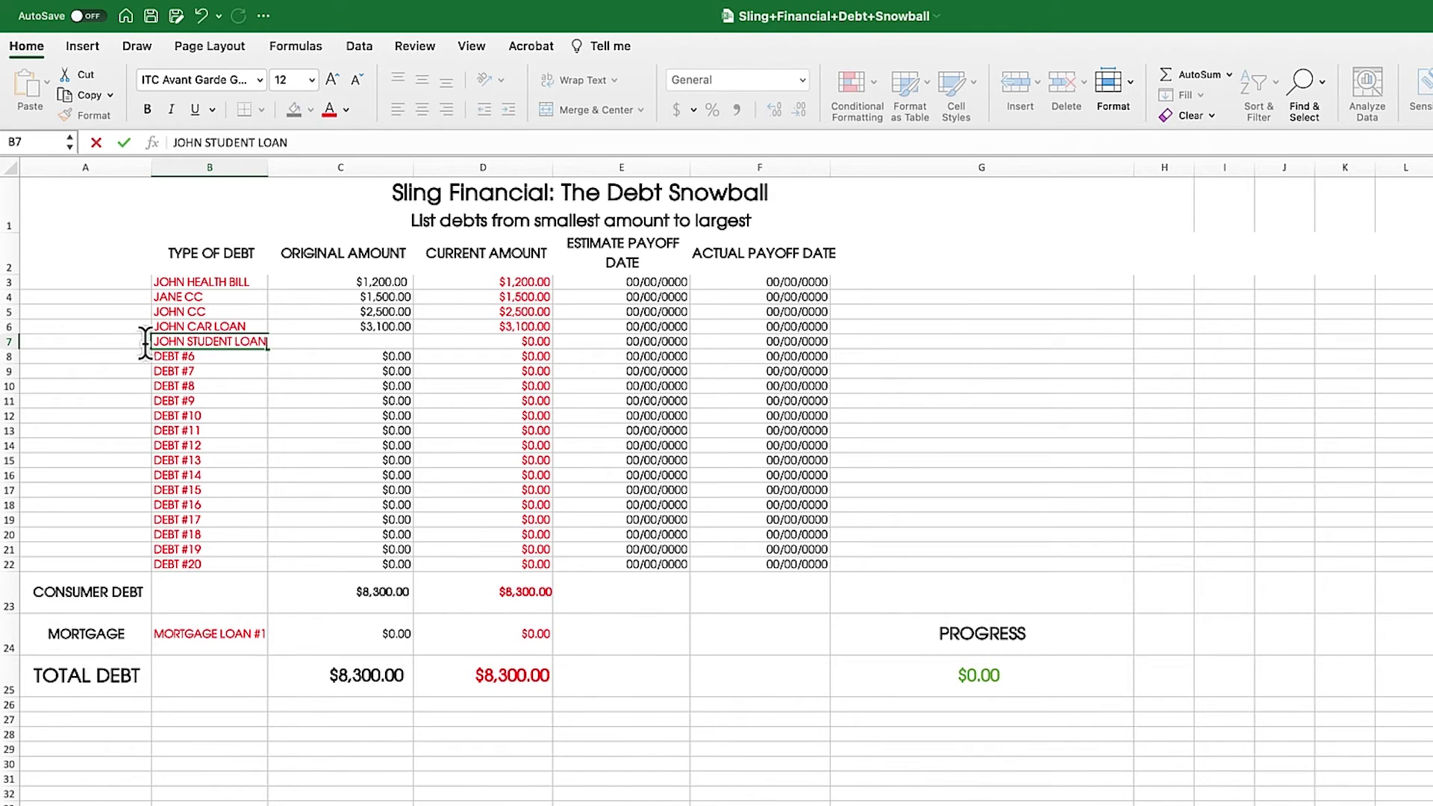
{"action": "key", "text": "Tab"}
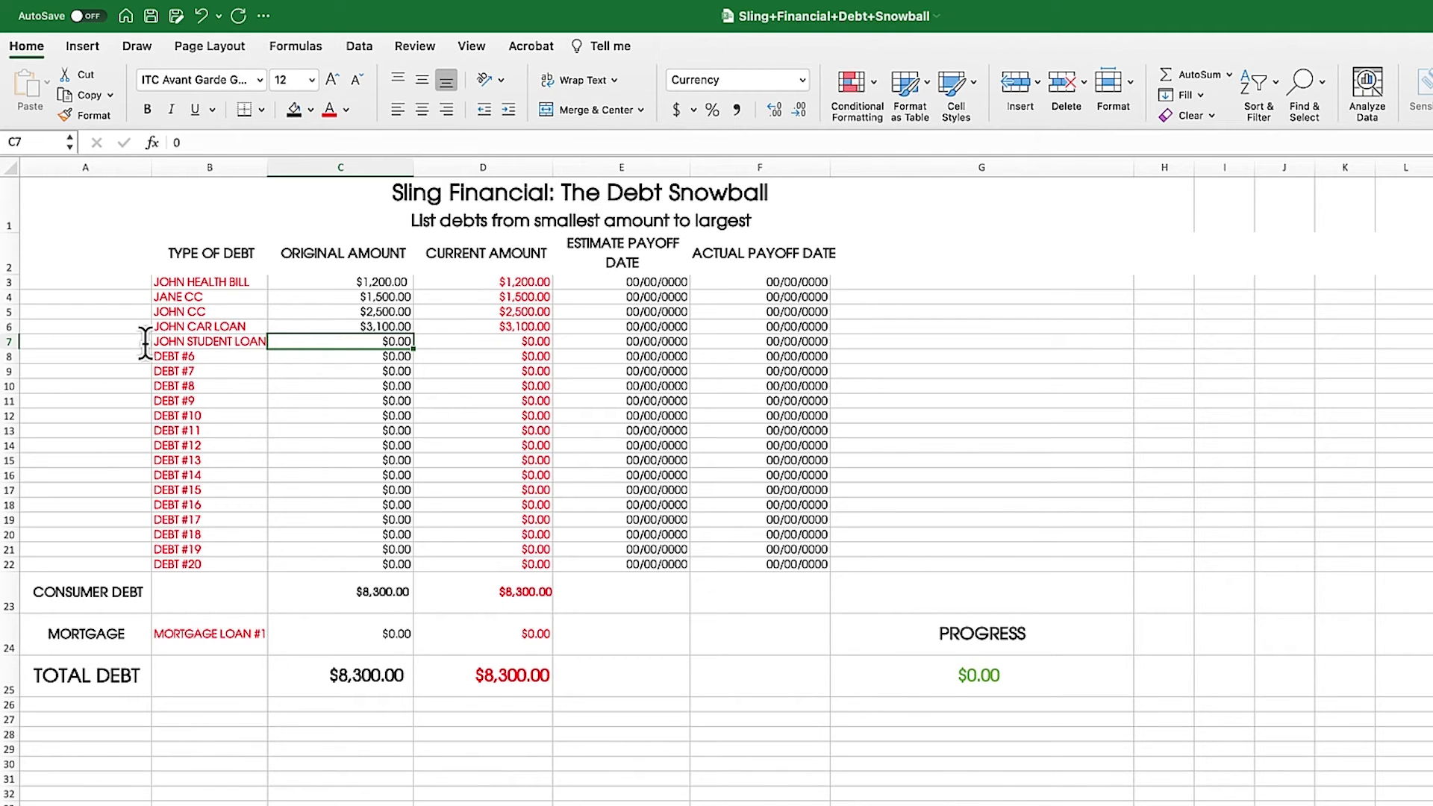
{"action": "type", "text": "15000"}
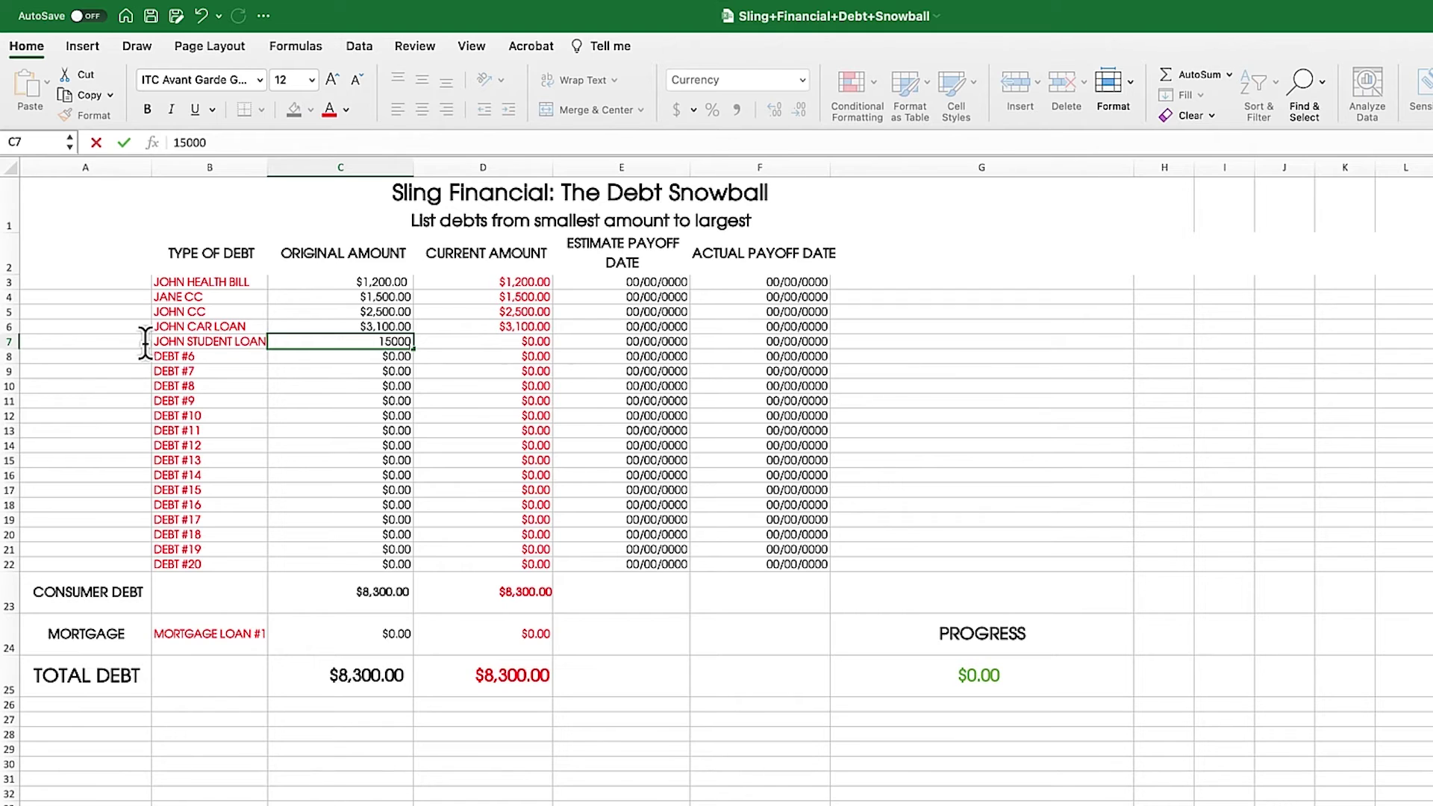
{"action": "key", "text": "Tab"}
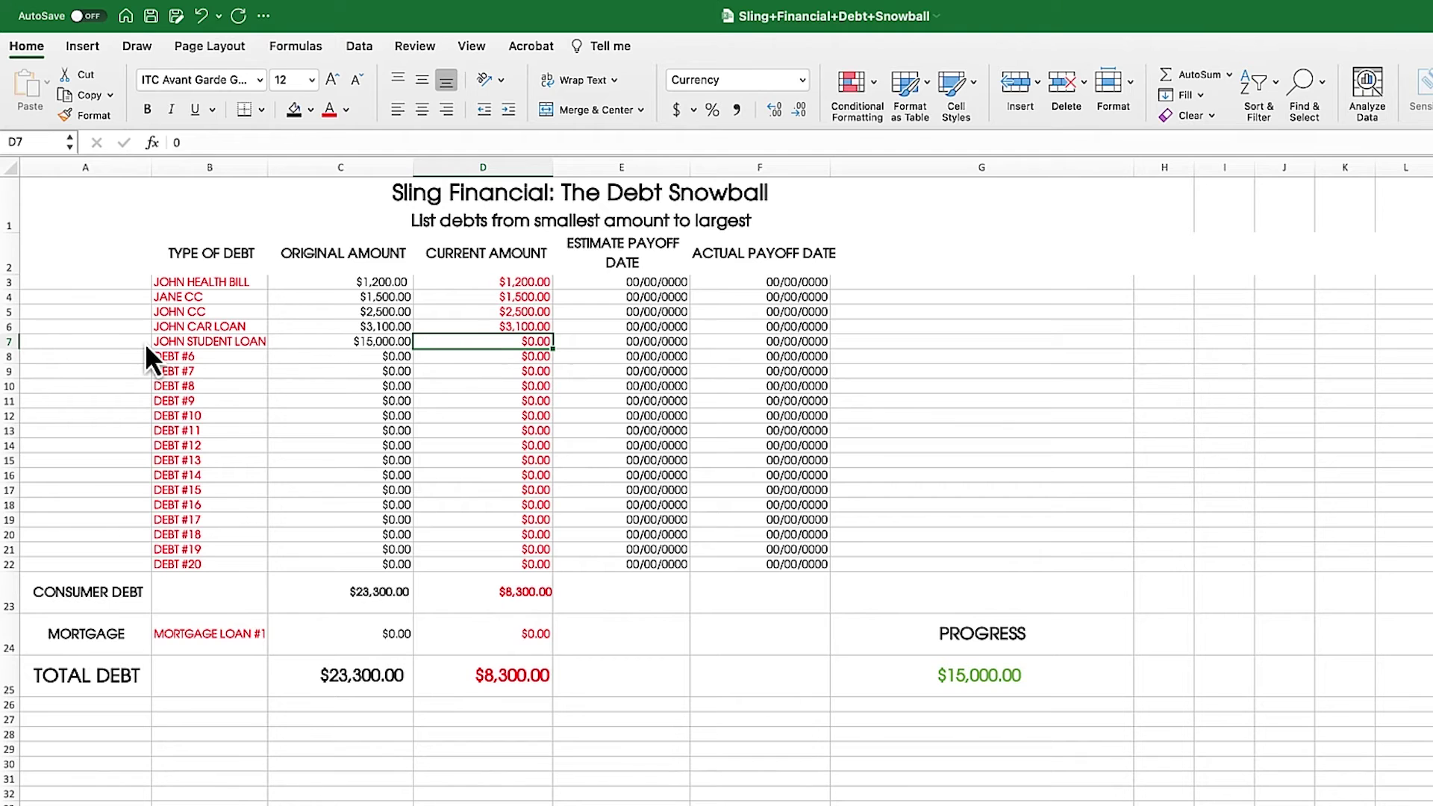
{"action": "type", "text": "15000"}
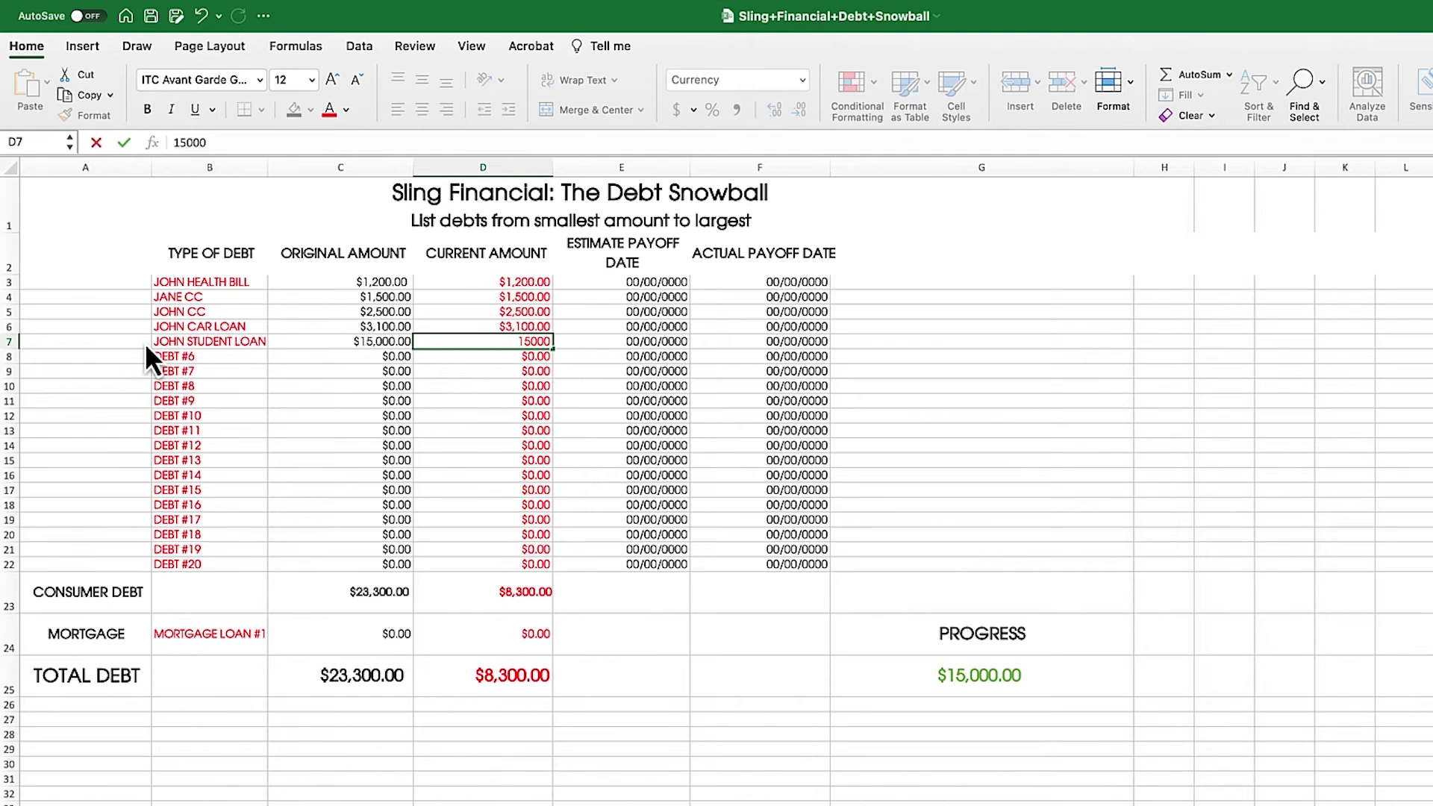
{"action": "key", "text": "Return"}
Check the student loan's original and current amounts and go through the debt names entered in column B
{"action": "left_click", "coordinate": [407, 341]}
{"action": "left_click", "coordinate": [527, 344]}
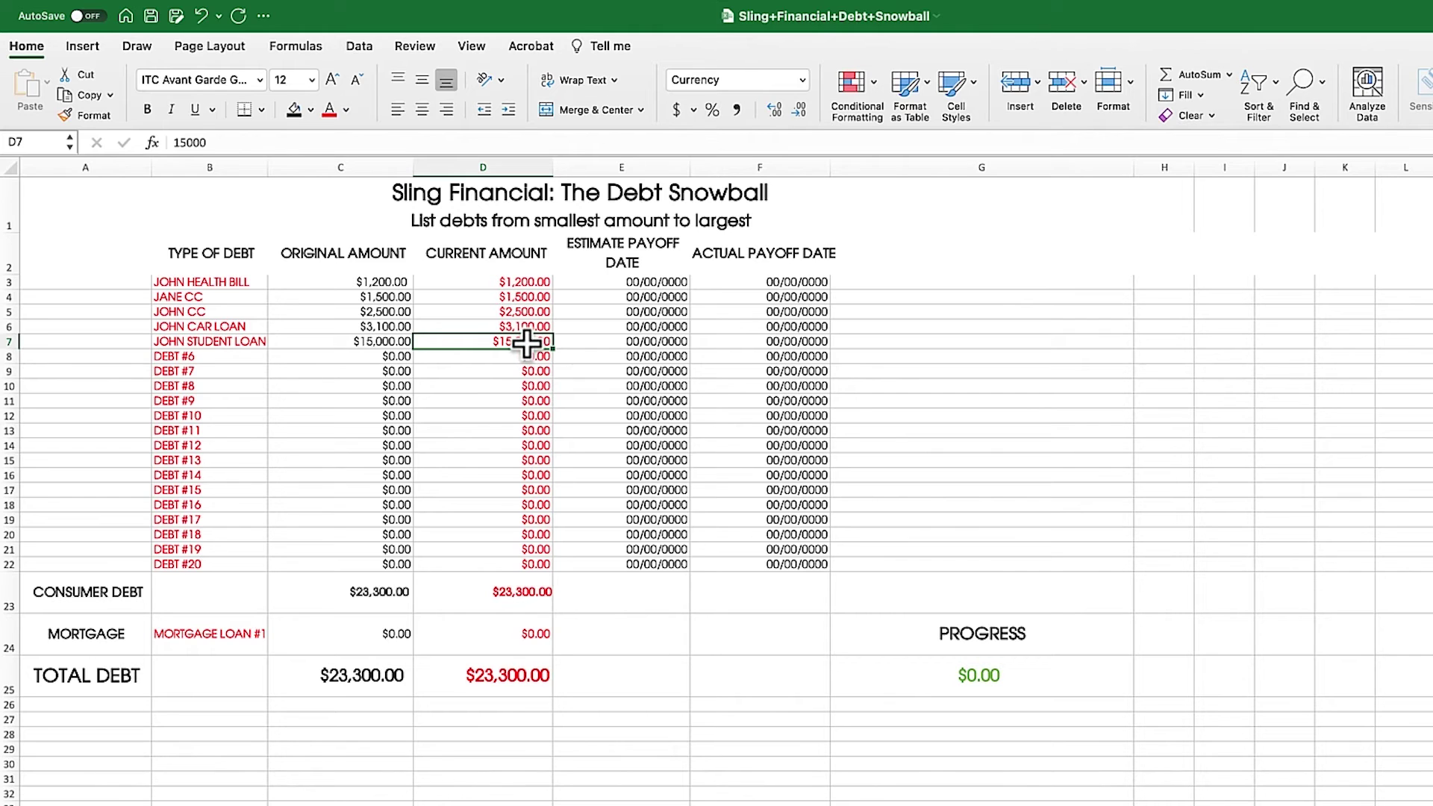
{"action": "left_click", "coordinate": [186, 281]}
{"action": "left_click", "coordinate": [197, 313]}
{"action": "left_click", "coordinate": [200, 328]}
{"action": "left_click", "coordinate": [201, 343]}
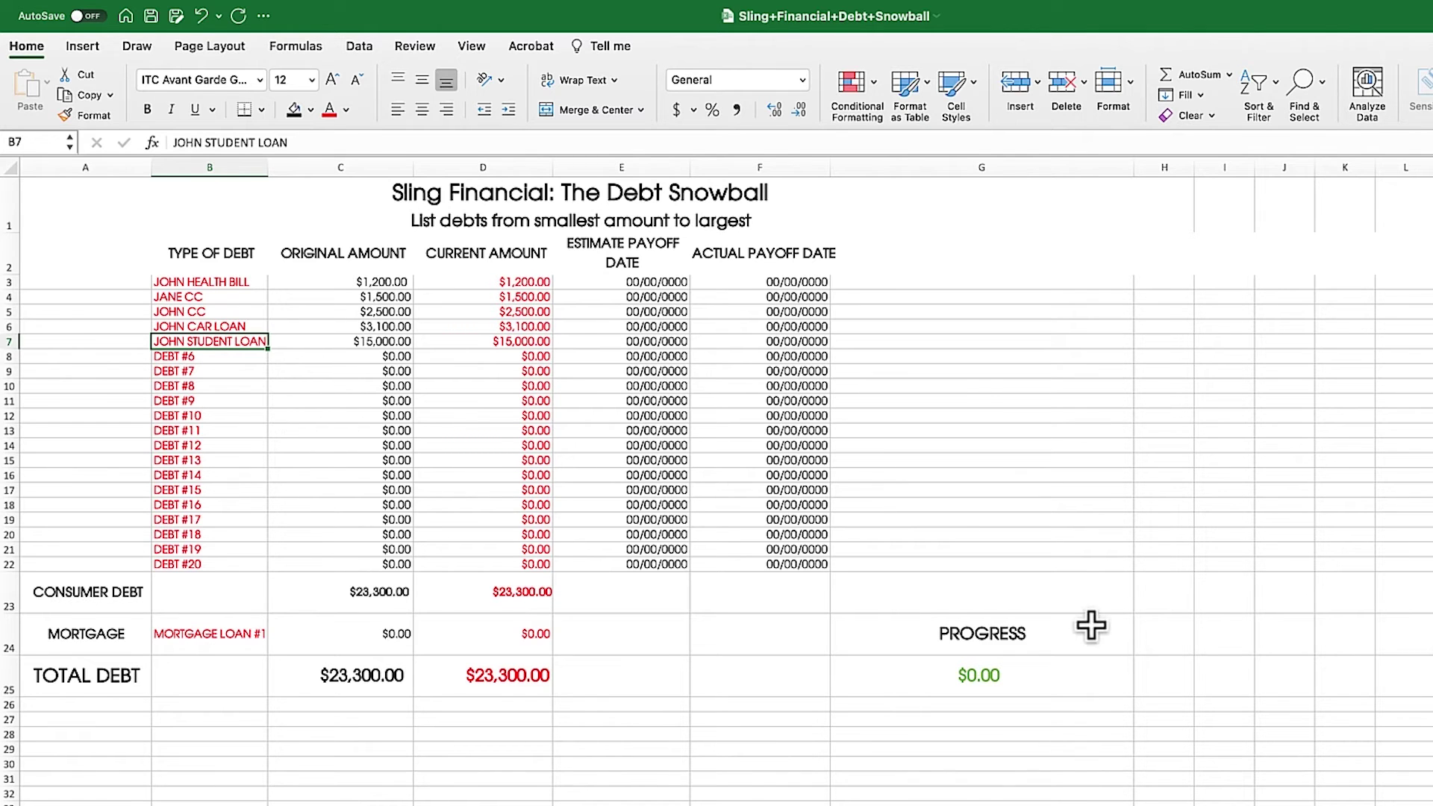
Enter 1000 in cell G23, directly above the PROGRESS label
{"action": "double_click", "coordinate": [921, 592]}
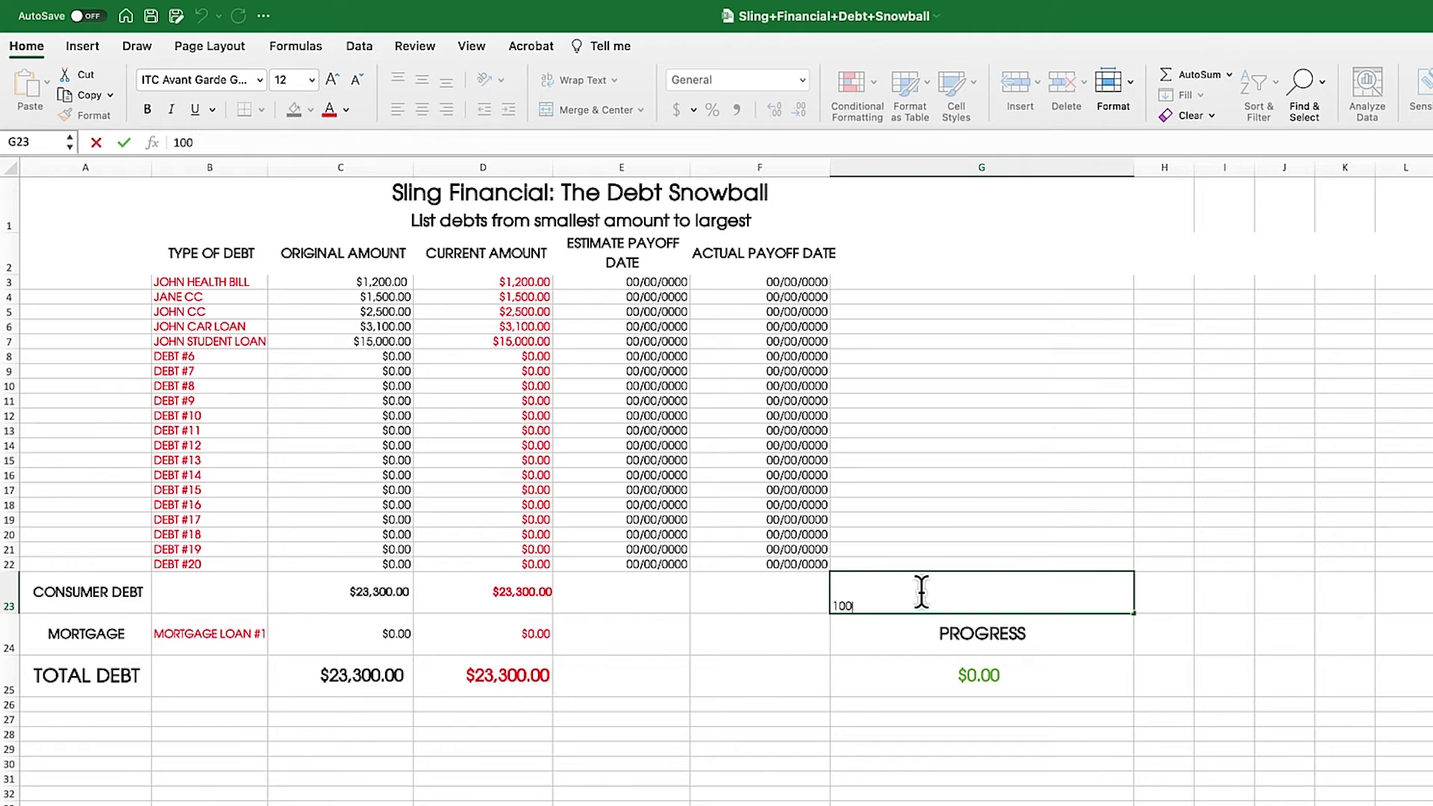
{"action": "type", "text": "1000"}
Enter payments of 100 and 200 in A3 and A4, beside the health bill and the first CC debt
{"action": "left_click", "coordinate": [47, 282]}
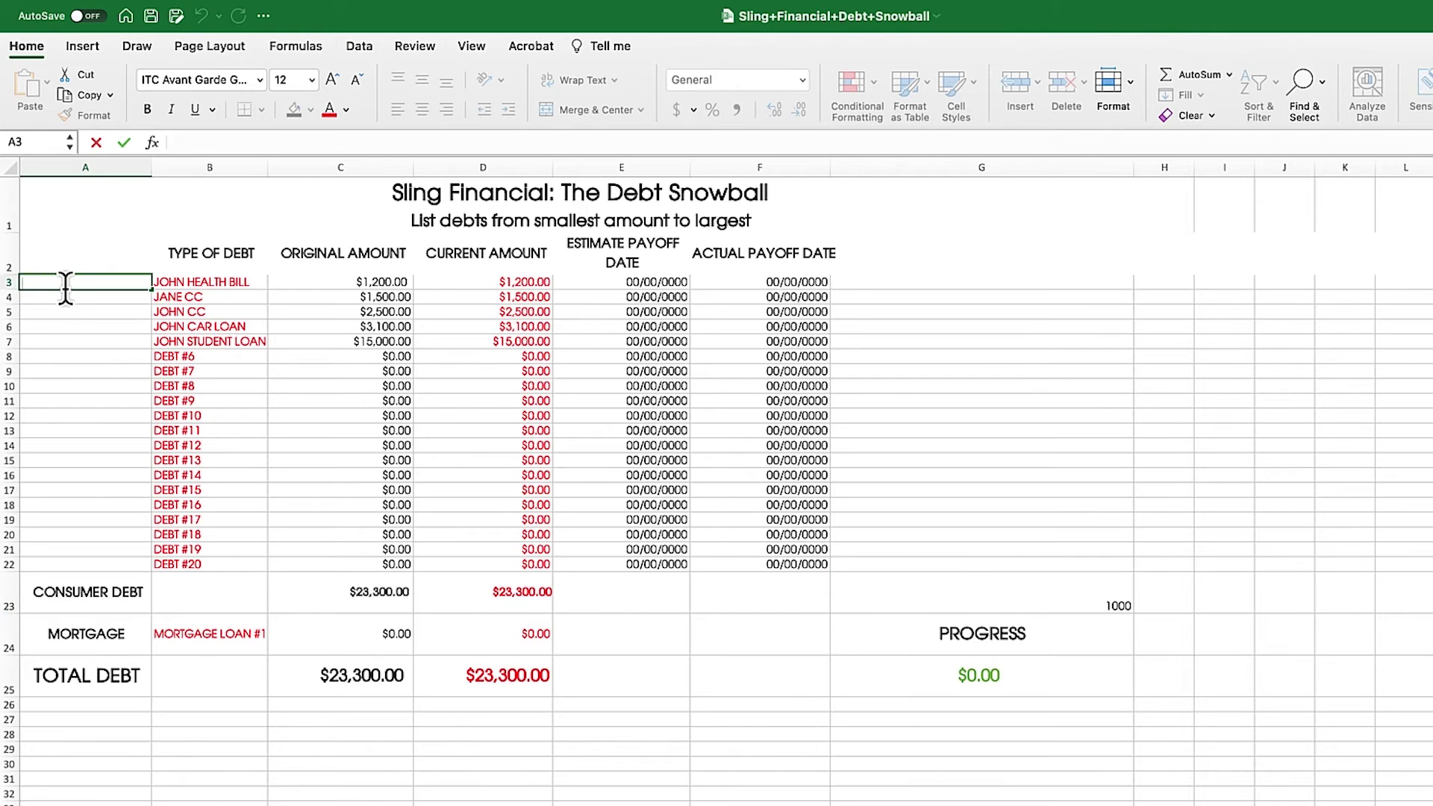
{"action": "key", "text": "Tab"}
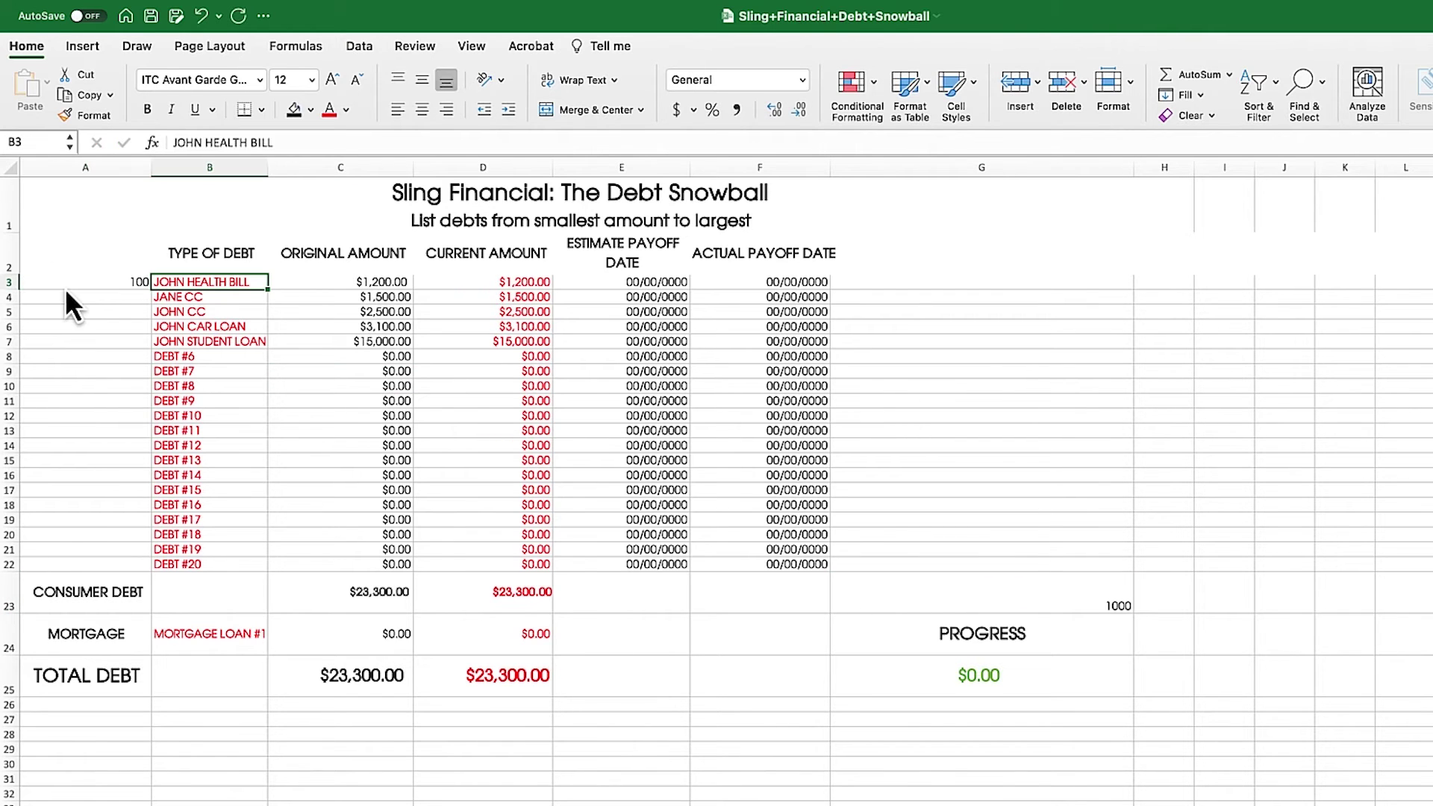
{"action": "key", "text": "Return"}
{"action": "type", "text": "20"}
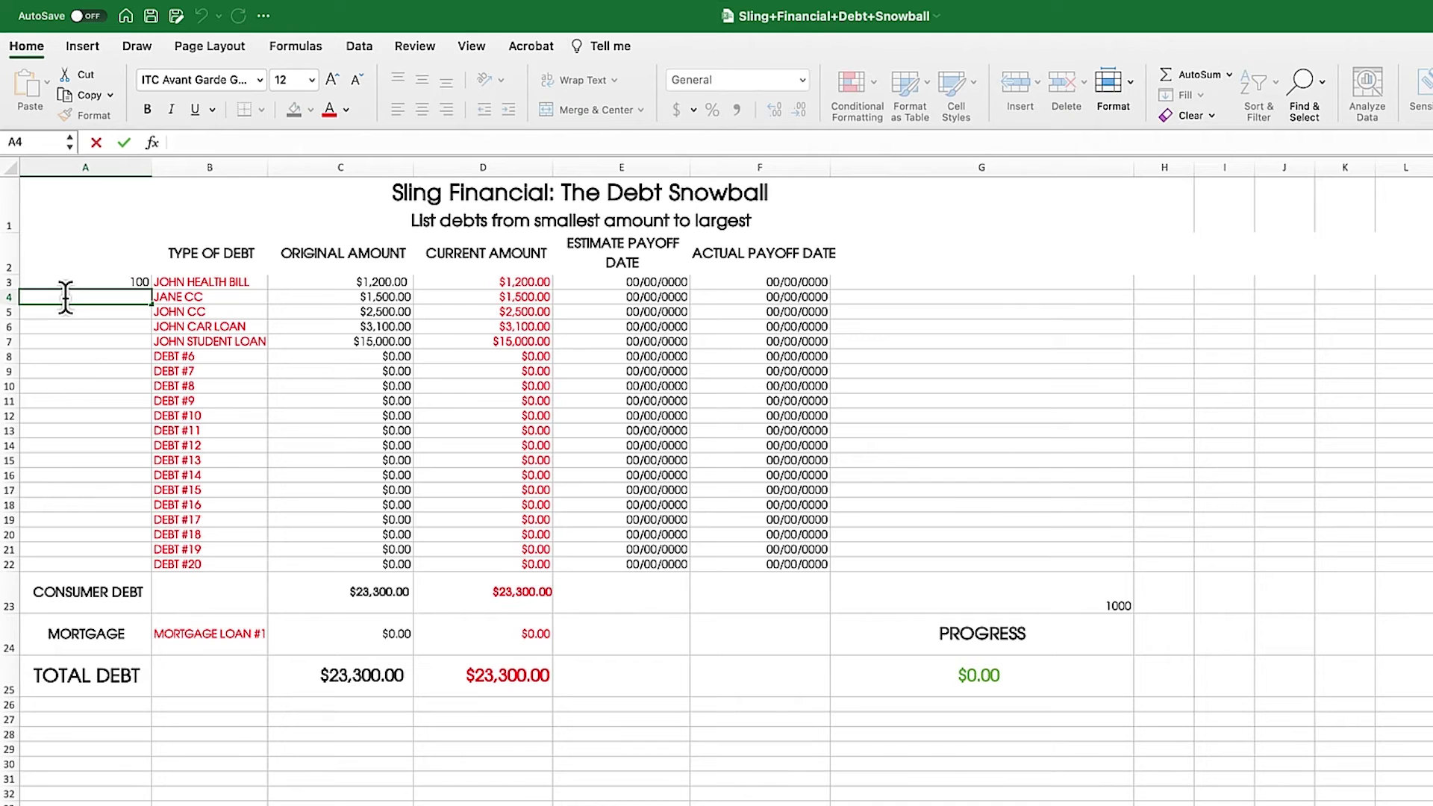
{"action": "type", "text": "0"}
{"action": "key", "text": "Return"}
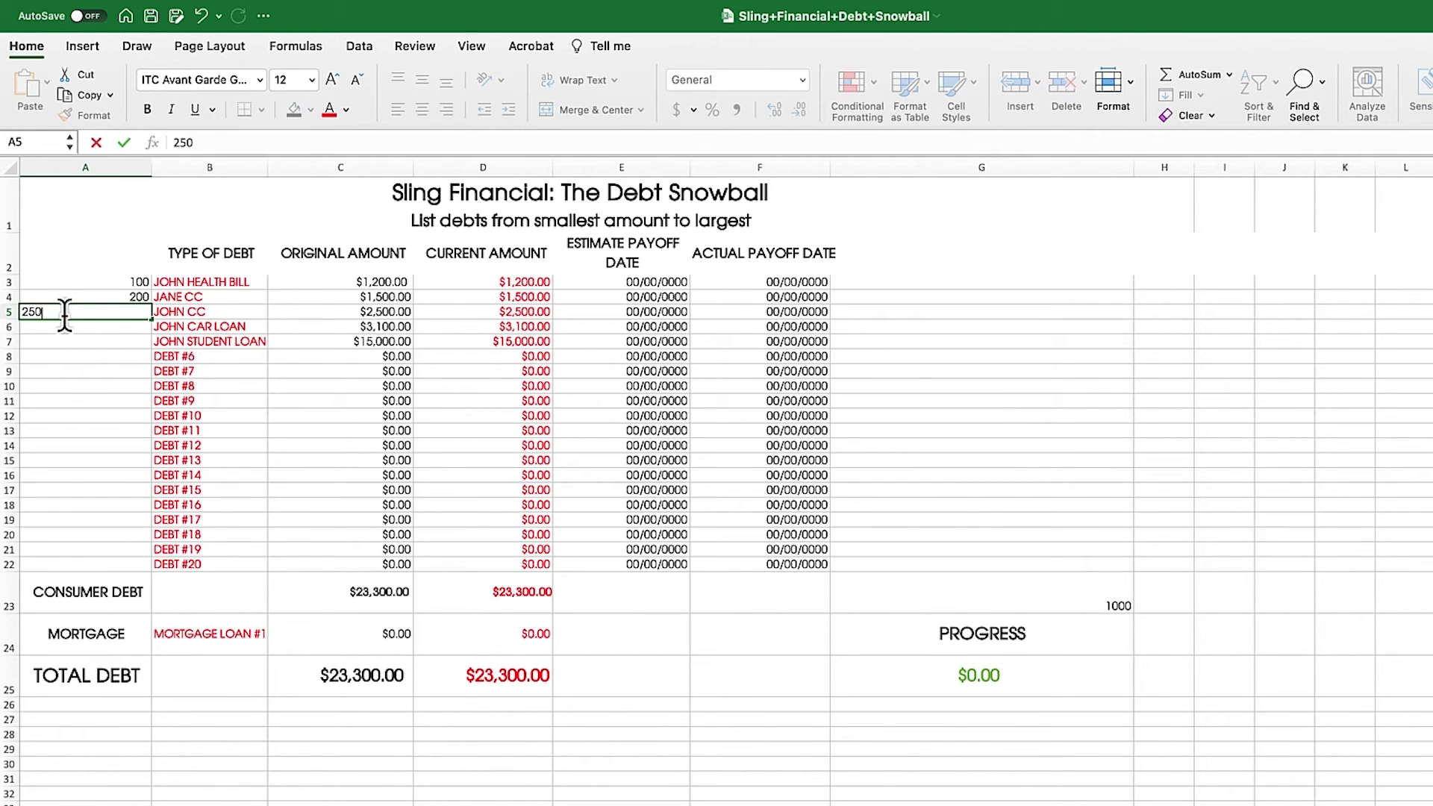
Enter payments of 250, 300 and 500 in A5 to A7, beside the second CC, car loan and student loan
{"action": "key", "text": "Return"}
{"action": "double_click", "coordinate": [59, 326]}
{"action": "type", "text": "300"}
{"action": "key", "text": "Return"}
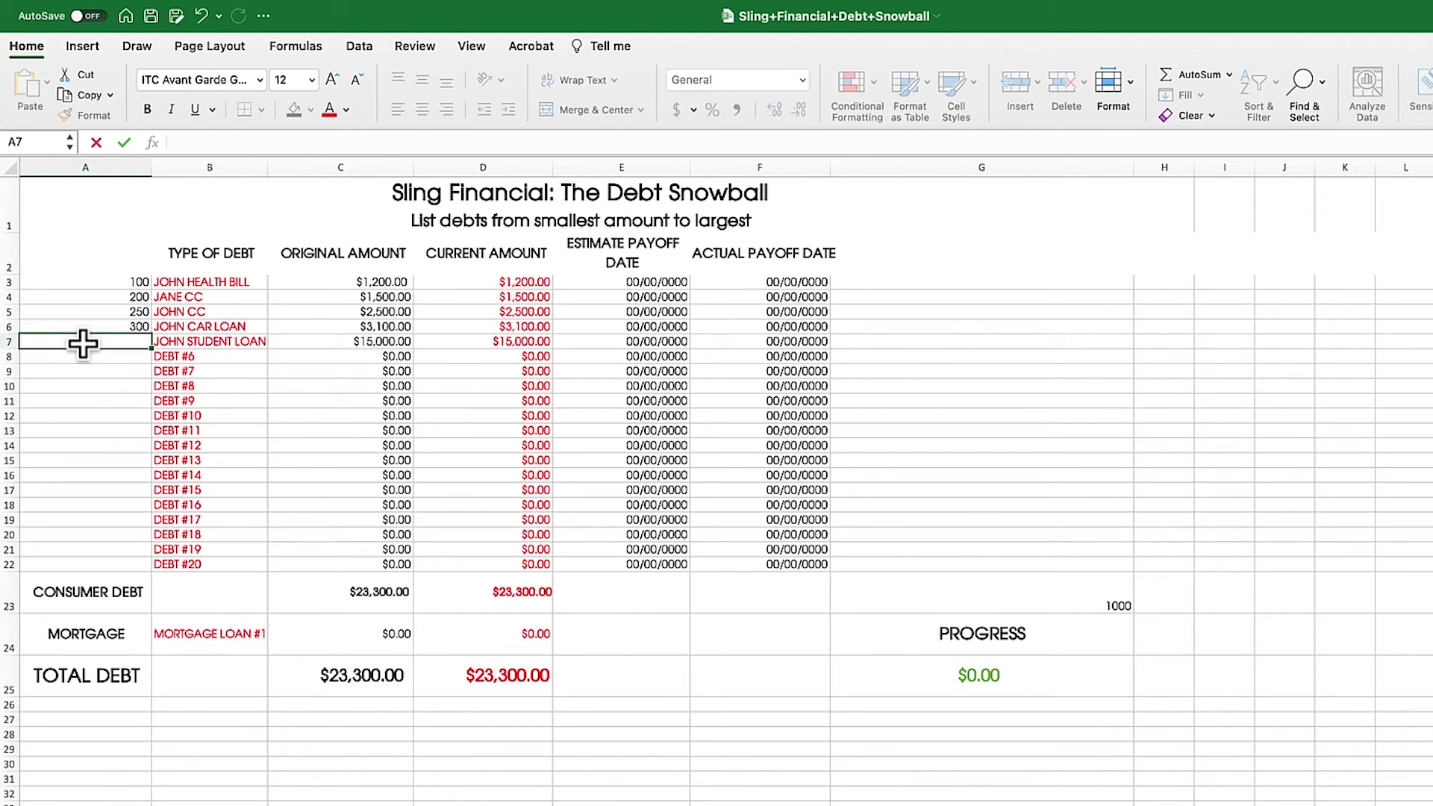
{"action": "type", "text": "500"}
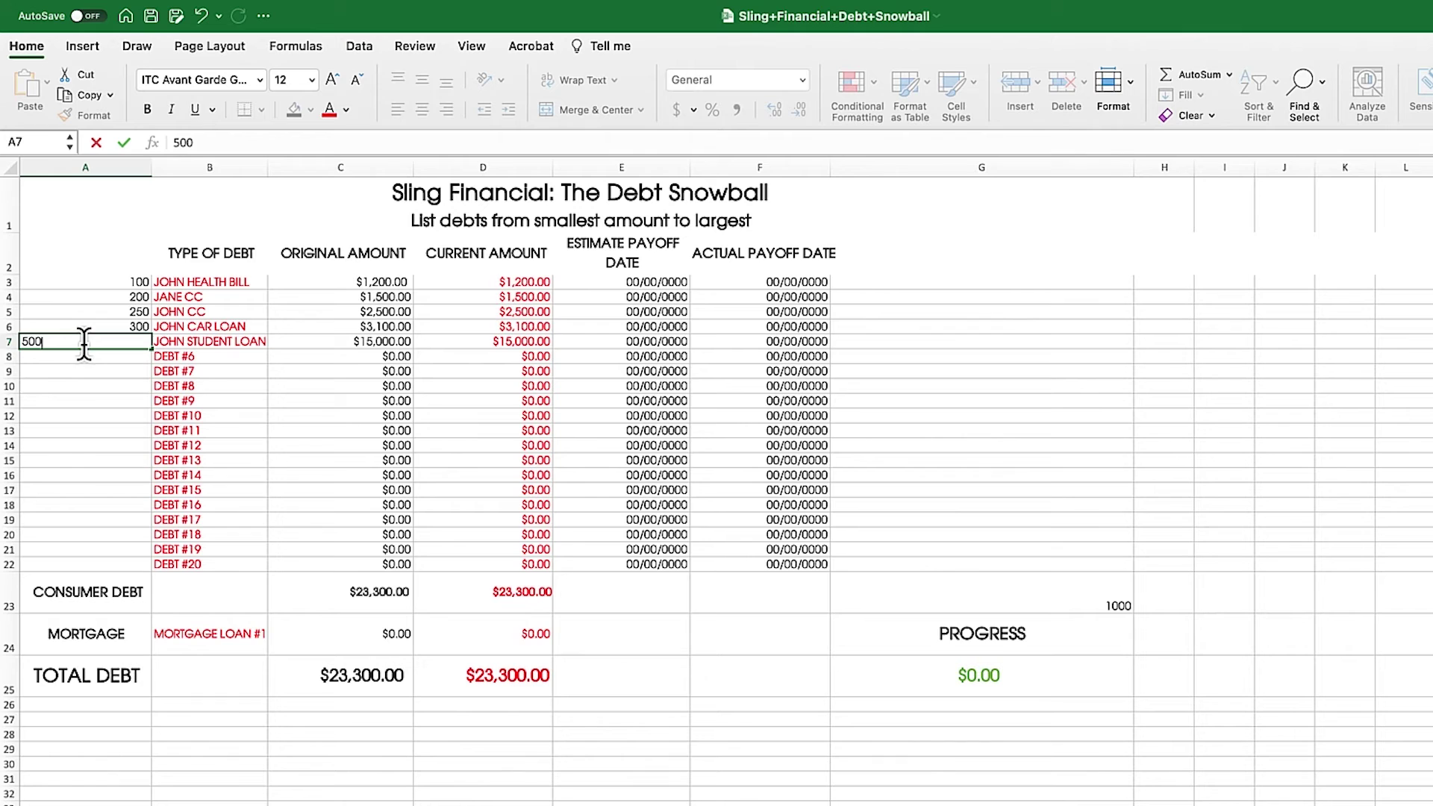
{"action": "key", "text": "Return"}
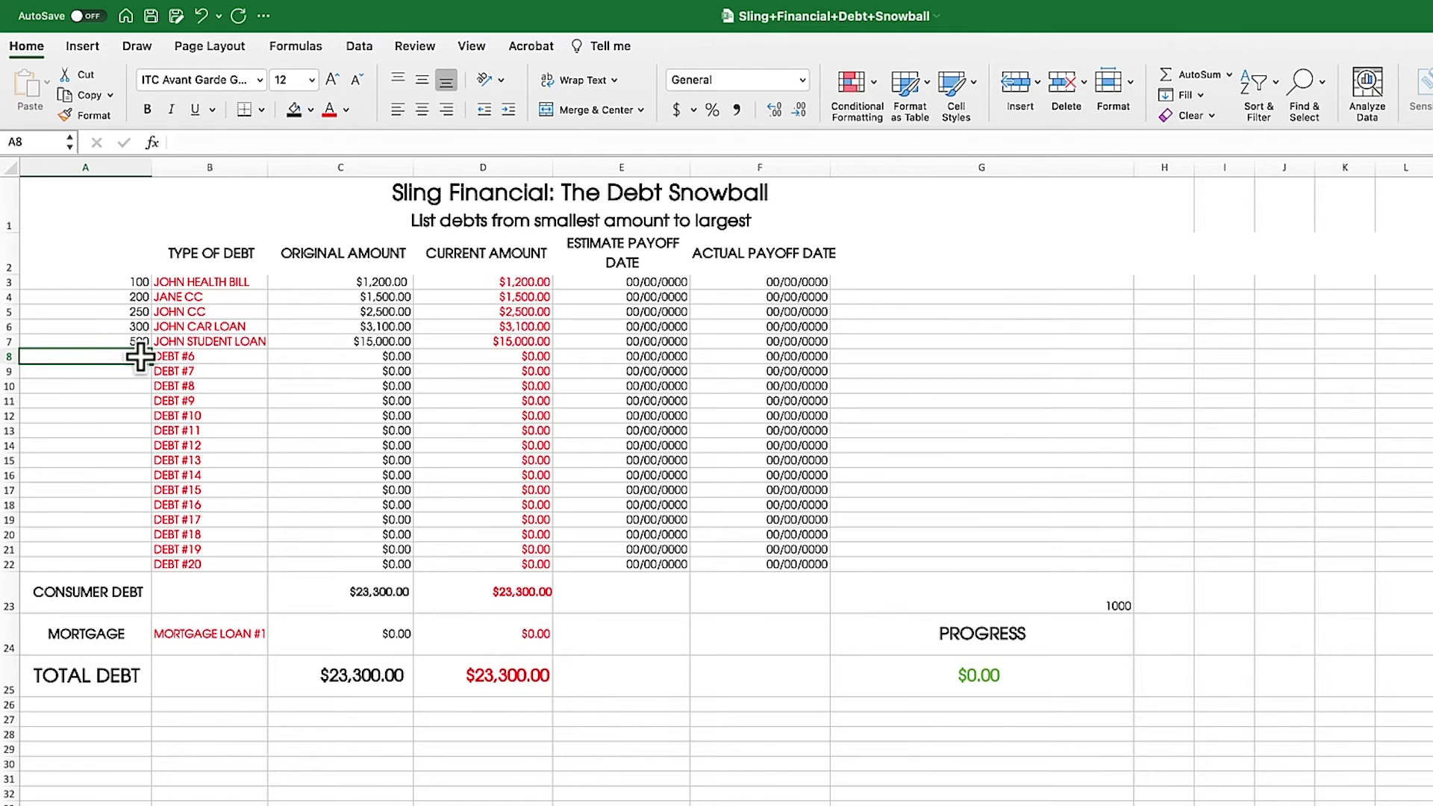
Set the current amounts of the first three debts in D3 to D5 to 1100, 1300 and 2250
{"action": "left_click", "coordinate": [1058, 601]}
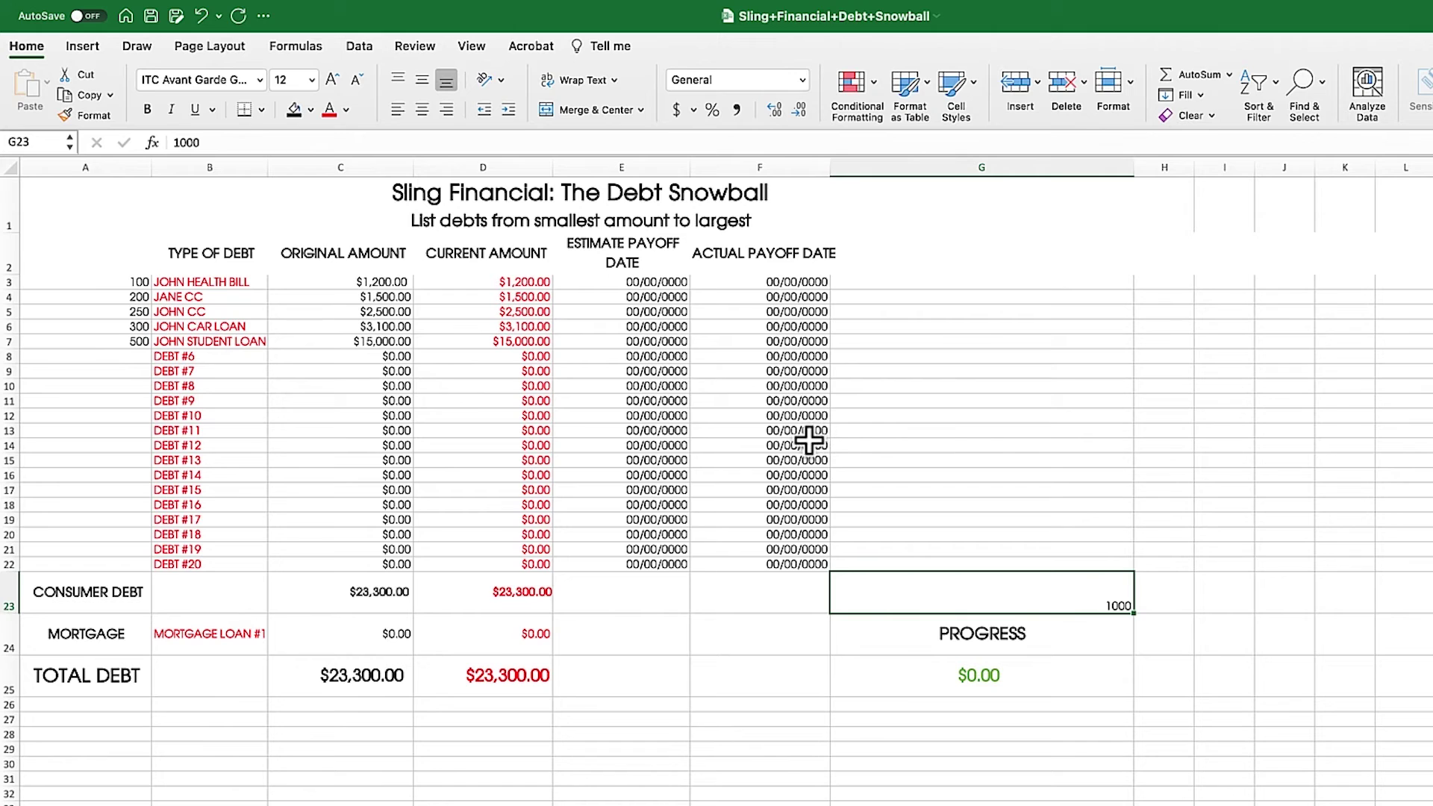
{"action": "double_click", "coordinate": [487, 282]}
{"action": "type", "text": "11"}
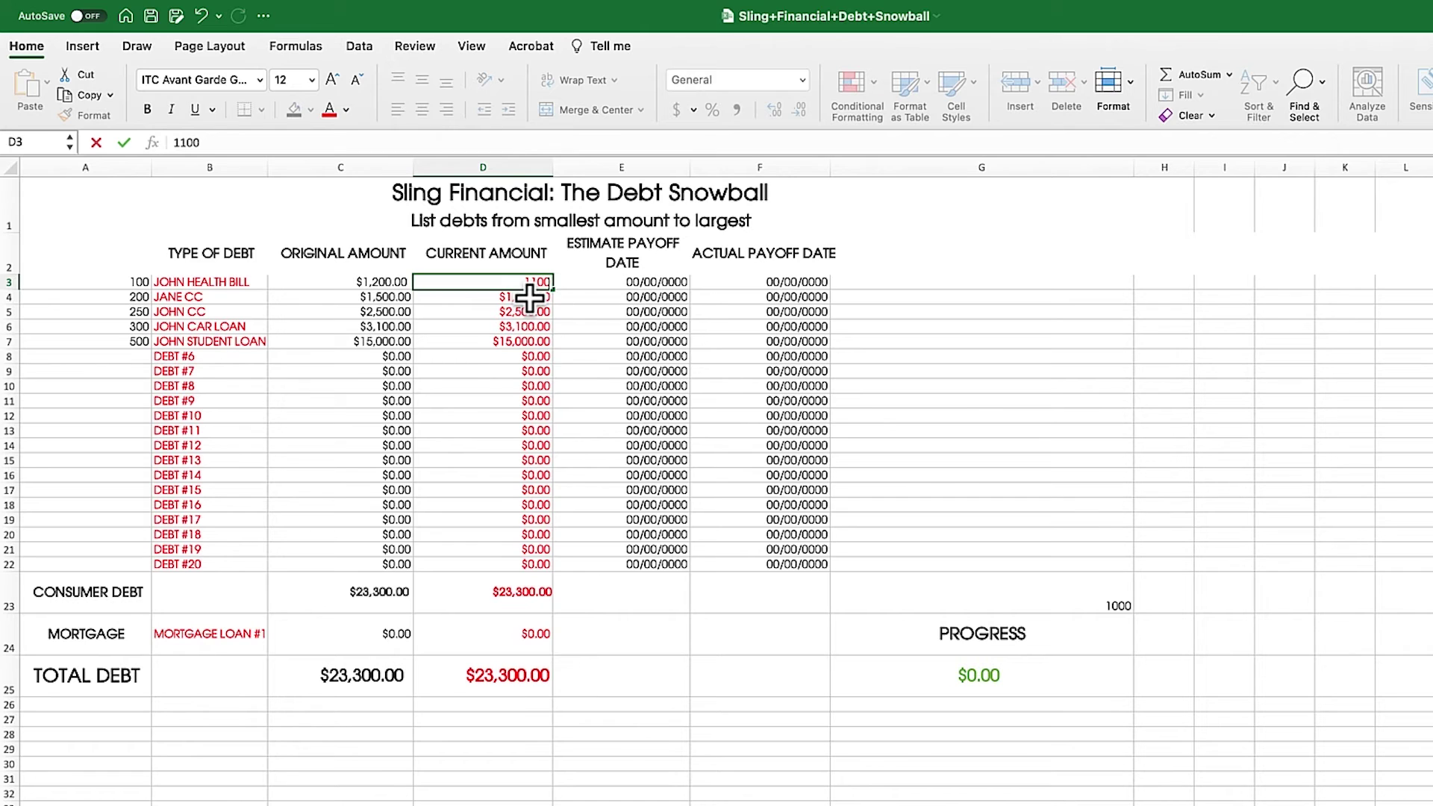
{"action": "key", "text": "Return"}
{"action": "type", "text": "1300"}
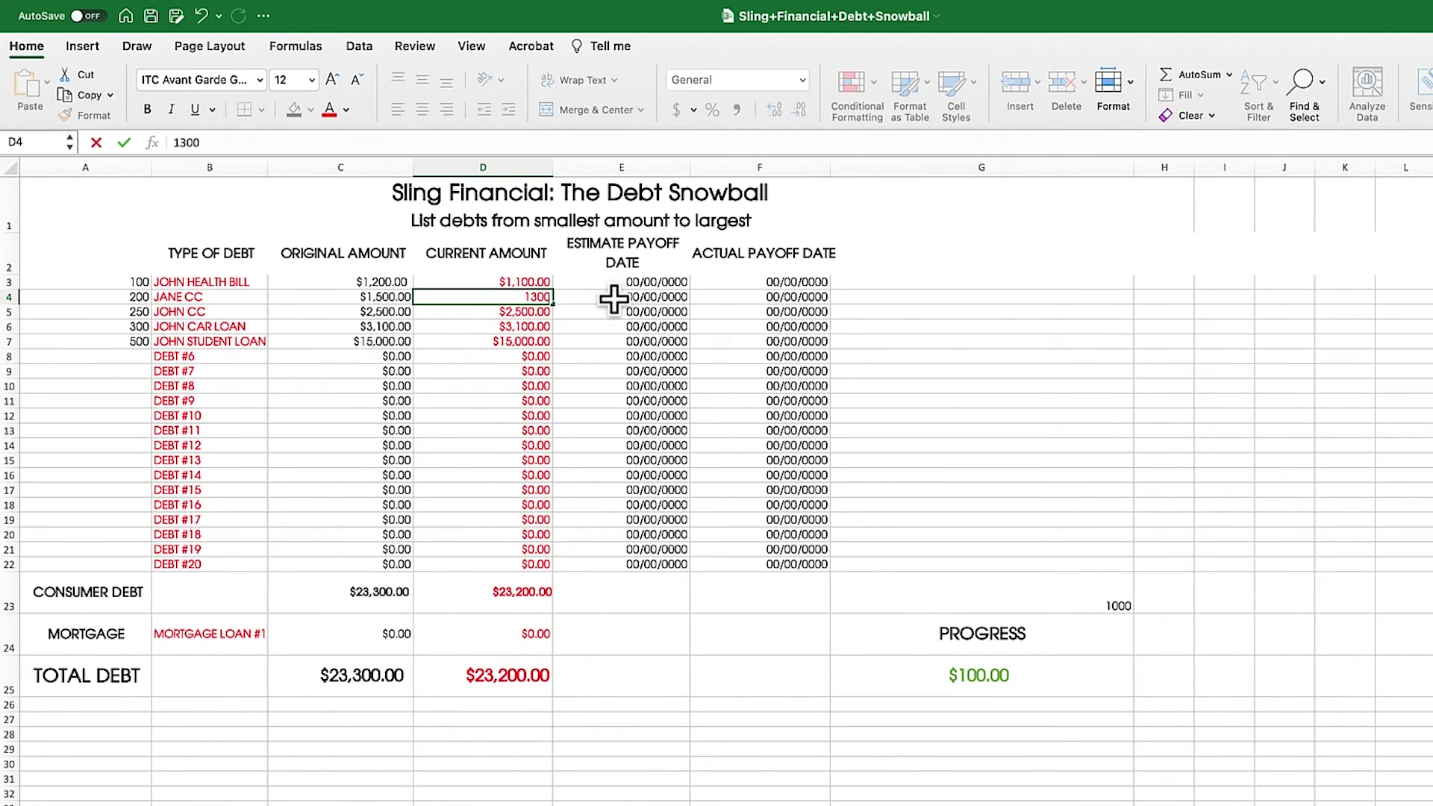
{"action": "double_click", "coordinate": [531, 312]}
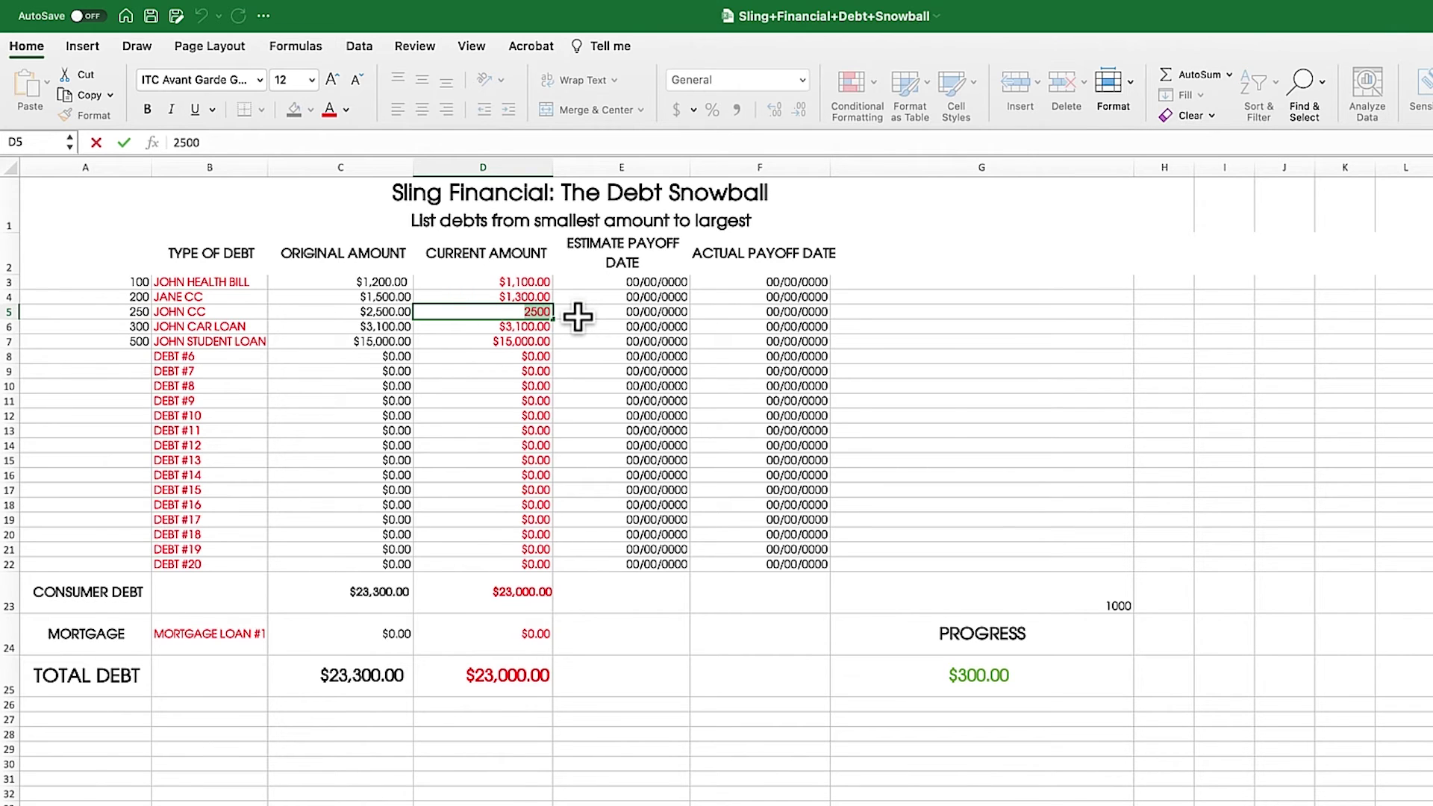
{"action": "type", "text": "225"}
Set the current amount of the car loan to 2800 and of the student loan to 14500
{"action": "double_click", "coordinate": [527, 326]}
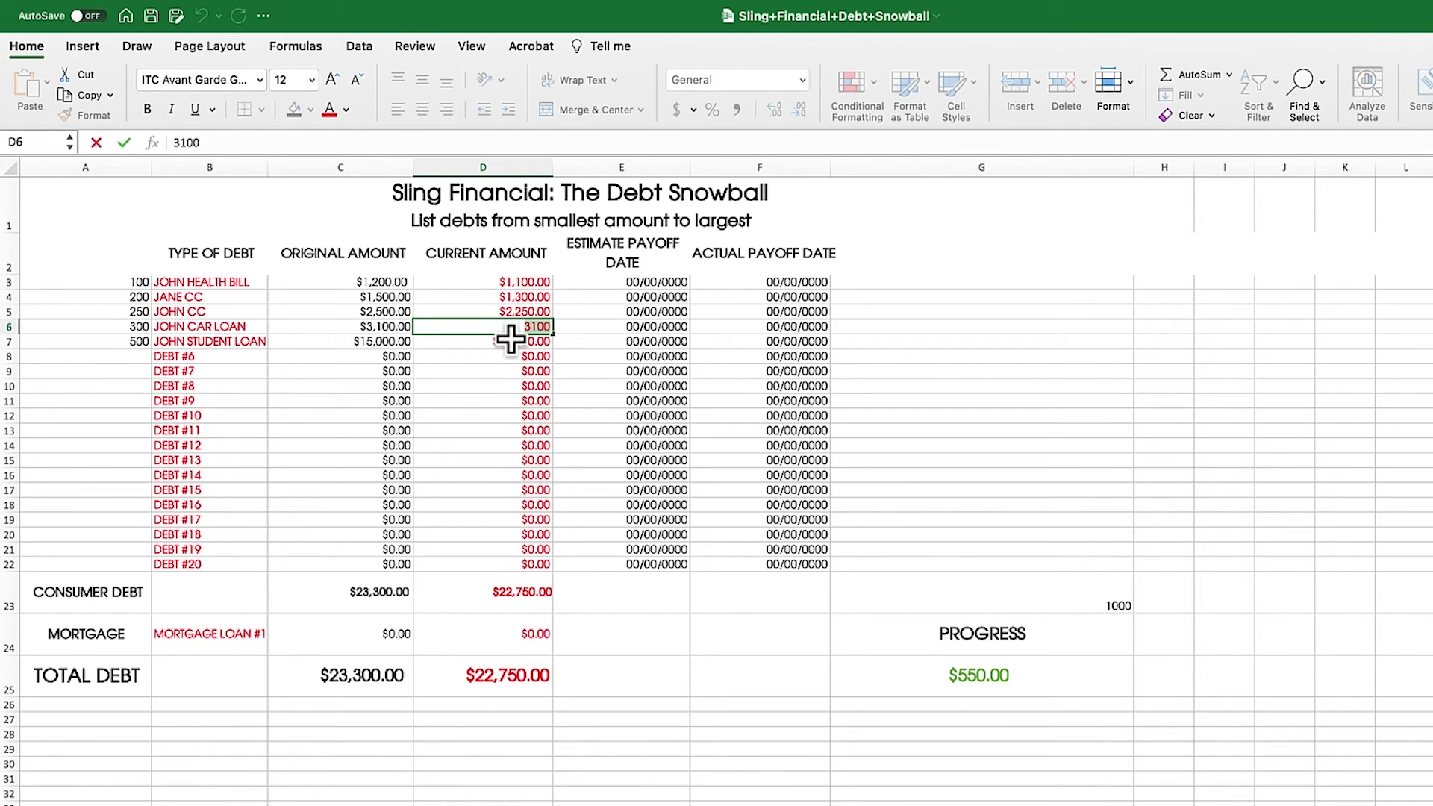
{"action": "type", "text": "2,8"}
{"action": "type", "text": "00"}
{"action": "double_click", "coordinate": [511, 341]}
{"action": "type", "text": "1"}
{"action": "left_click", "coordinate": [526, 372]}
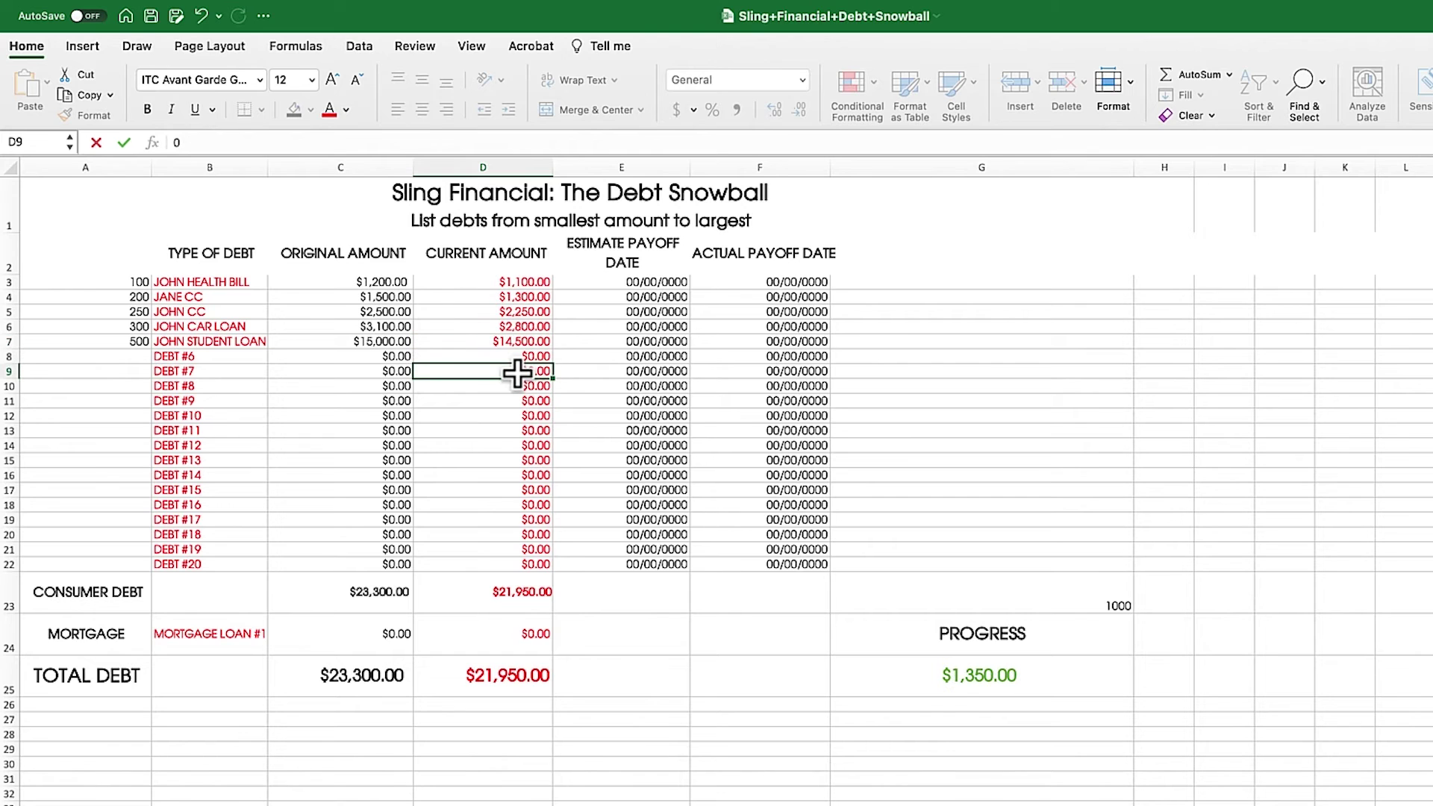
{"action": "left_click", "coordinate": [981, 683]}
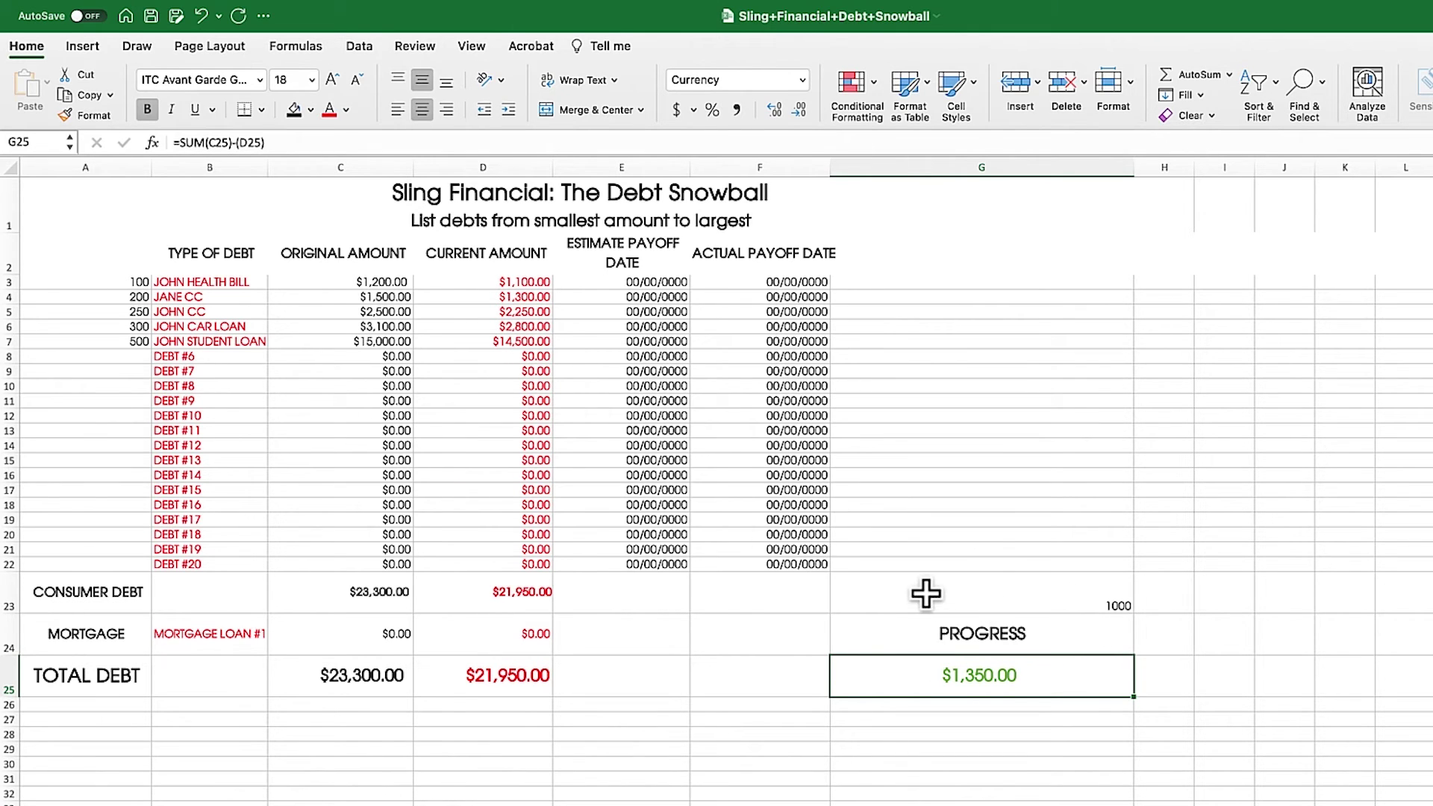
Set the health bill's current amount in D3 to 100 by applying the extra 1000 from G23
{"action": "left_click", "coordinate": [188, 282]}
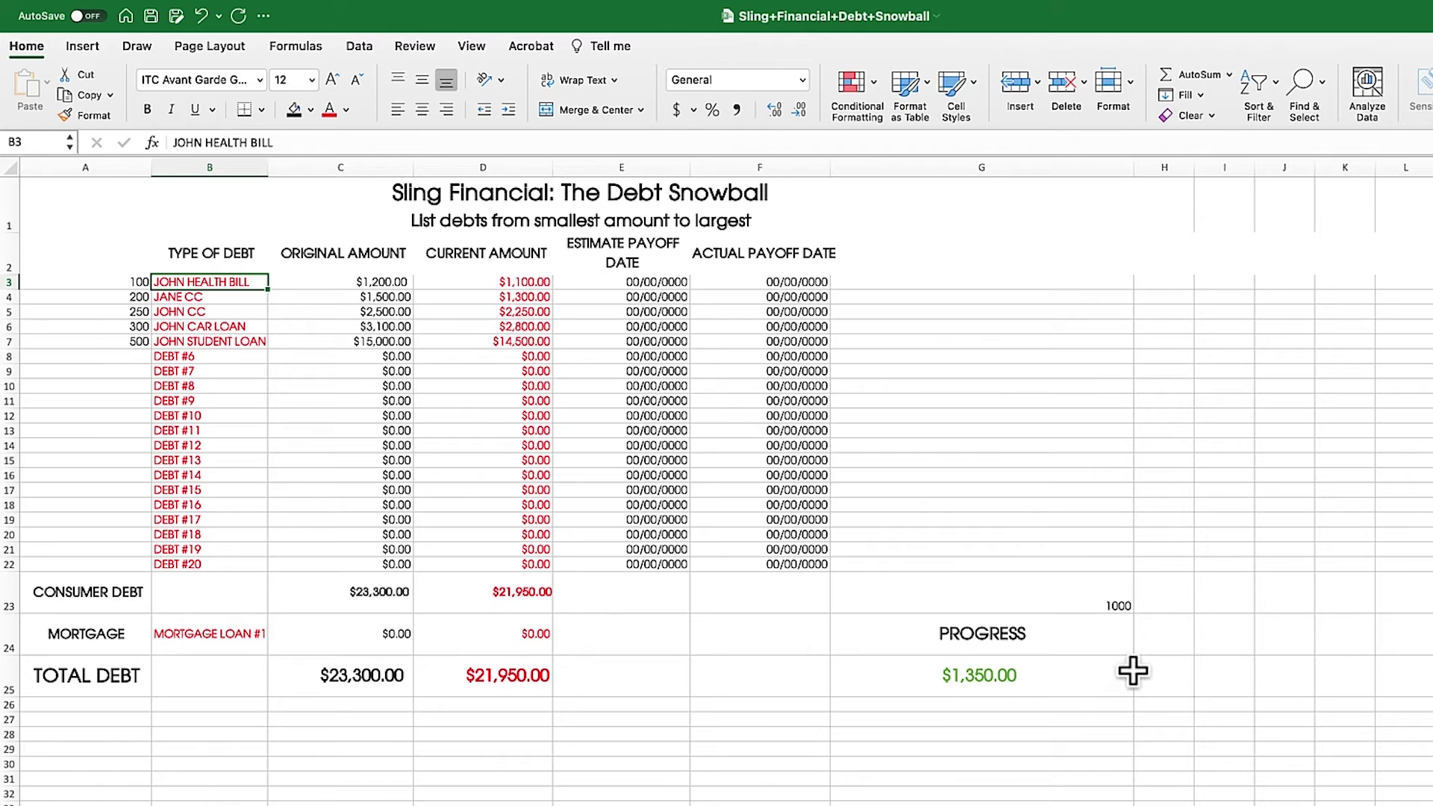
{"action": "left_click", "coordinate": [1103, 607]}
{"action": "double_click", "coordinate": [526, 283]}
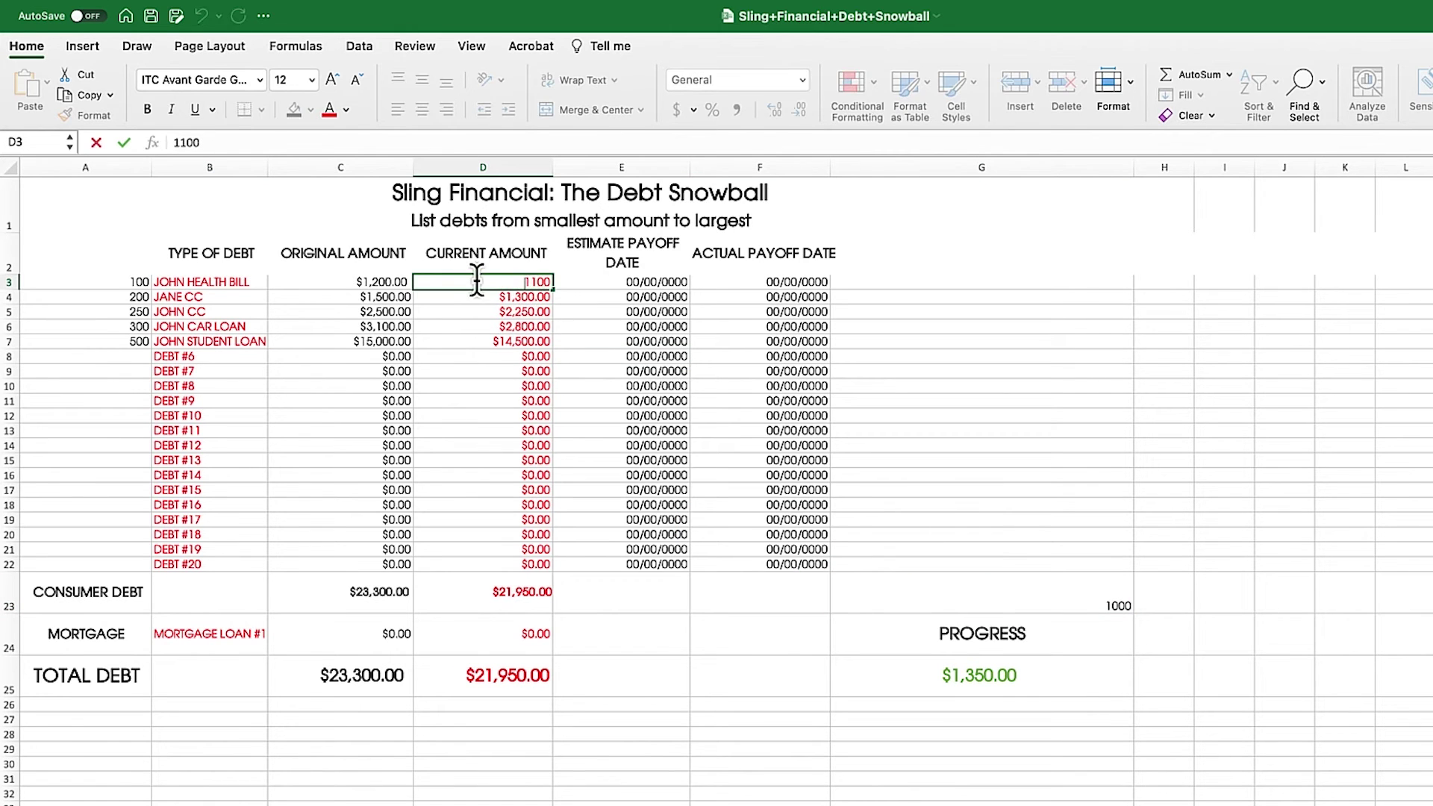
{"action": "type", "text": "100"}
{"action": "left_click", "coordinate": [526, 311]}
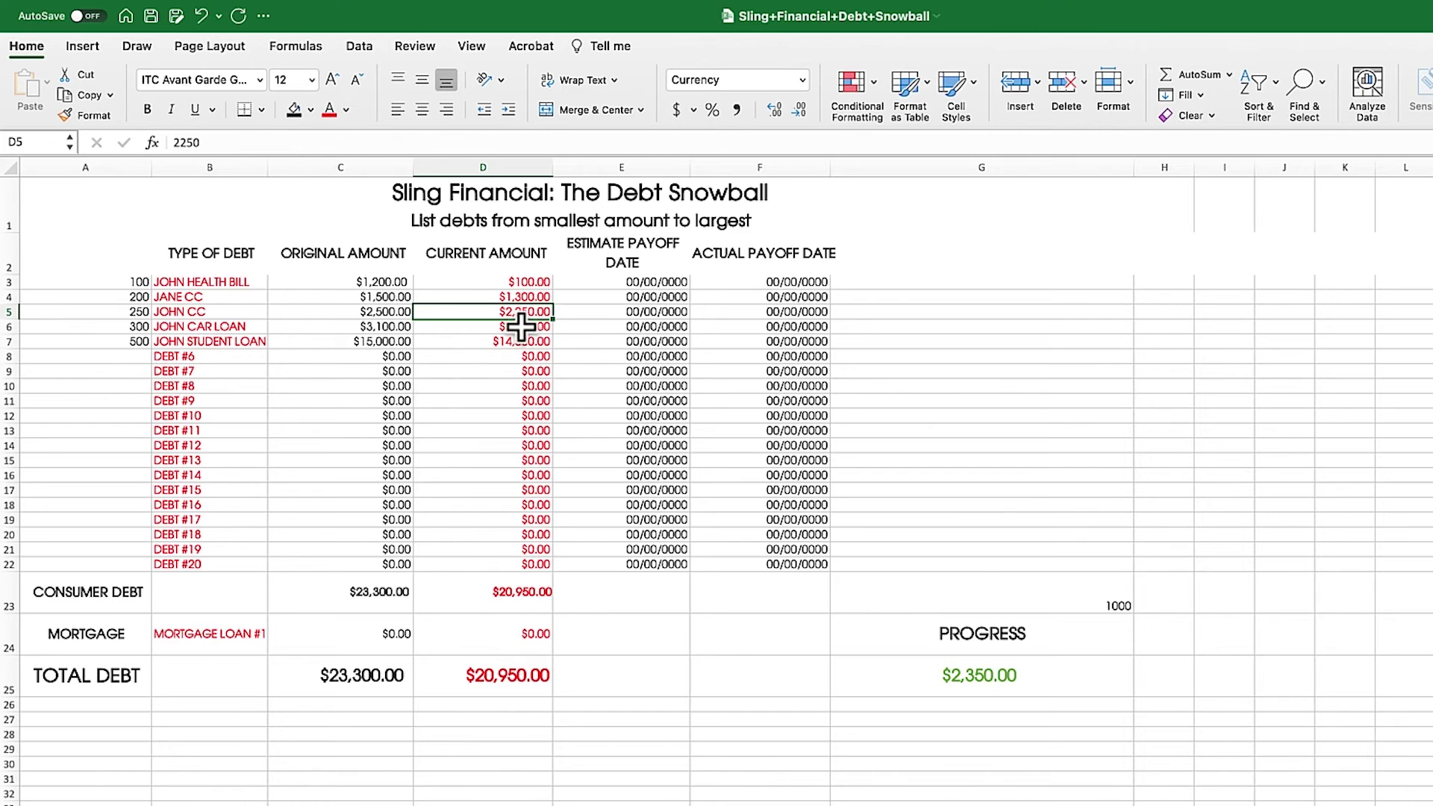
Set the health bill's current amount to 0 and the first CC debt's current amount in D4 to 1100
{"action": "left_click", "coordinate": [528, 282]}
{"action": "type", "text": "100"}
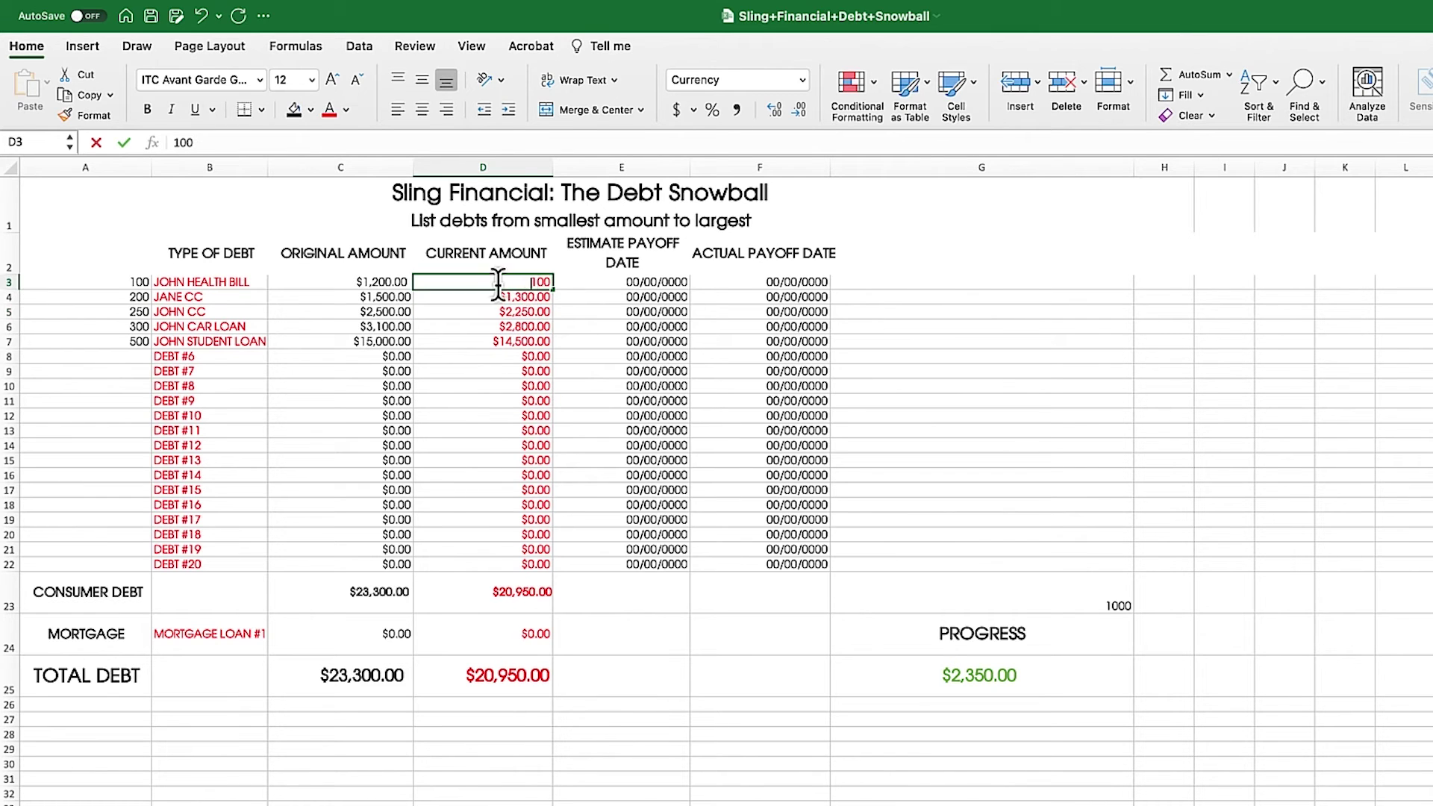
{"action": "type", "text": "0"}
{"action": "key", "text": "Return"}
{"action": "type", "text": "1300"}
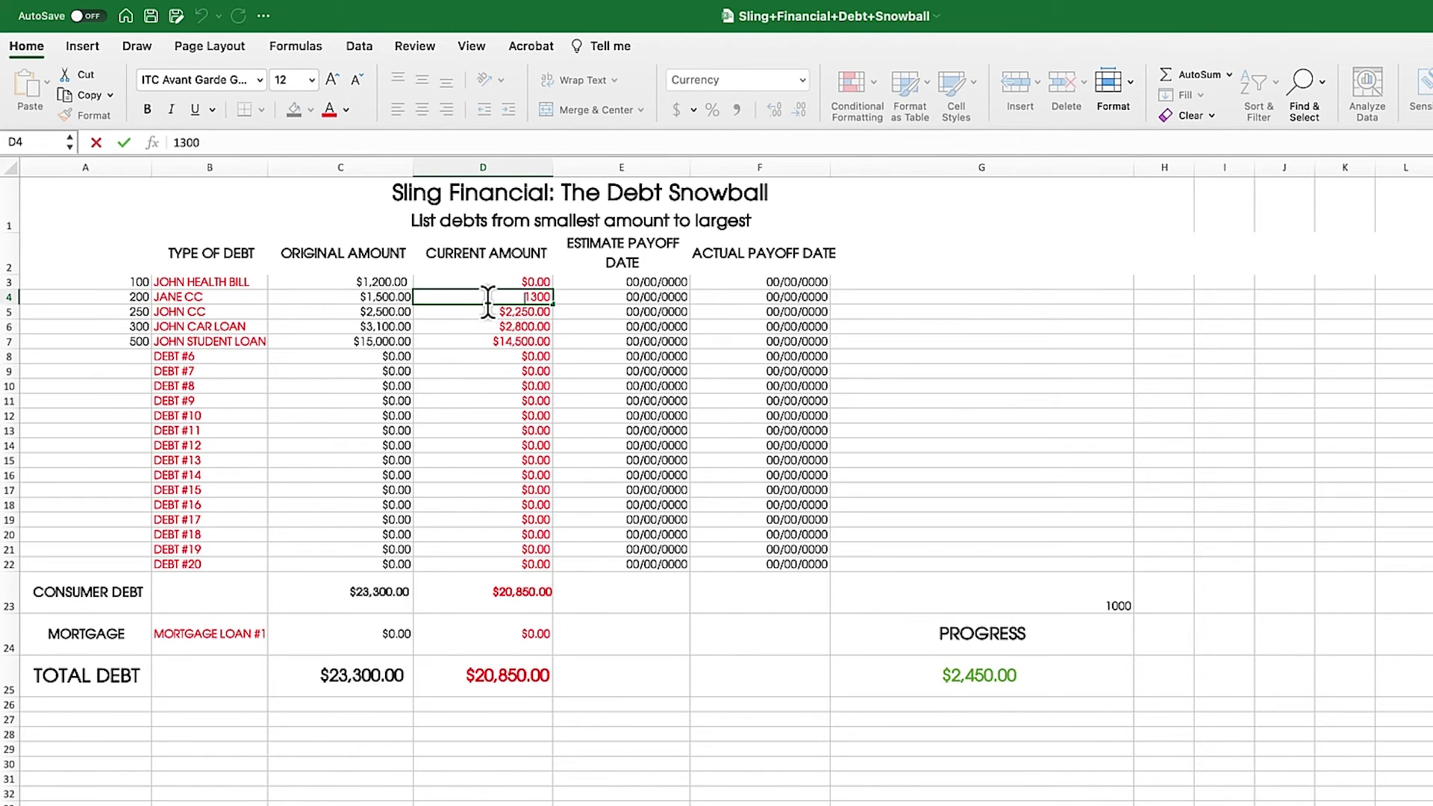
{"action": "type", "text": "1"}
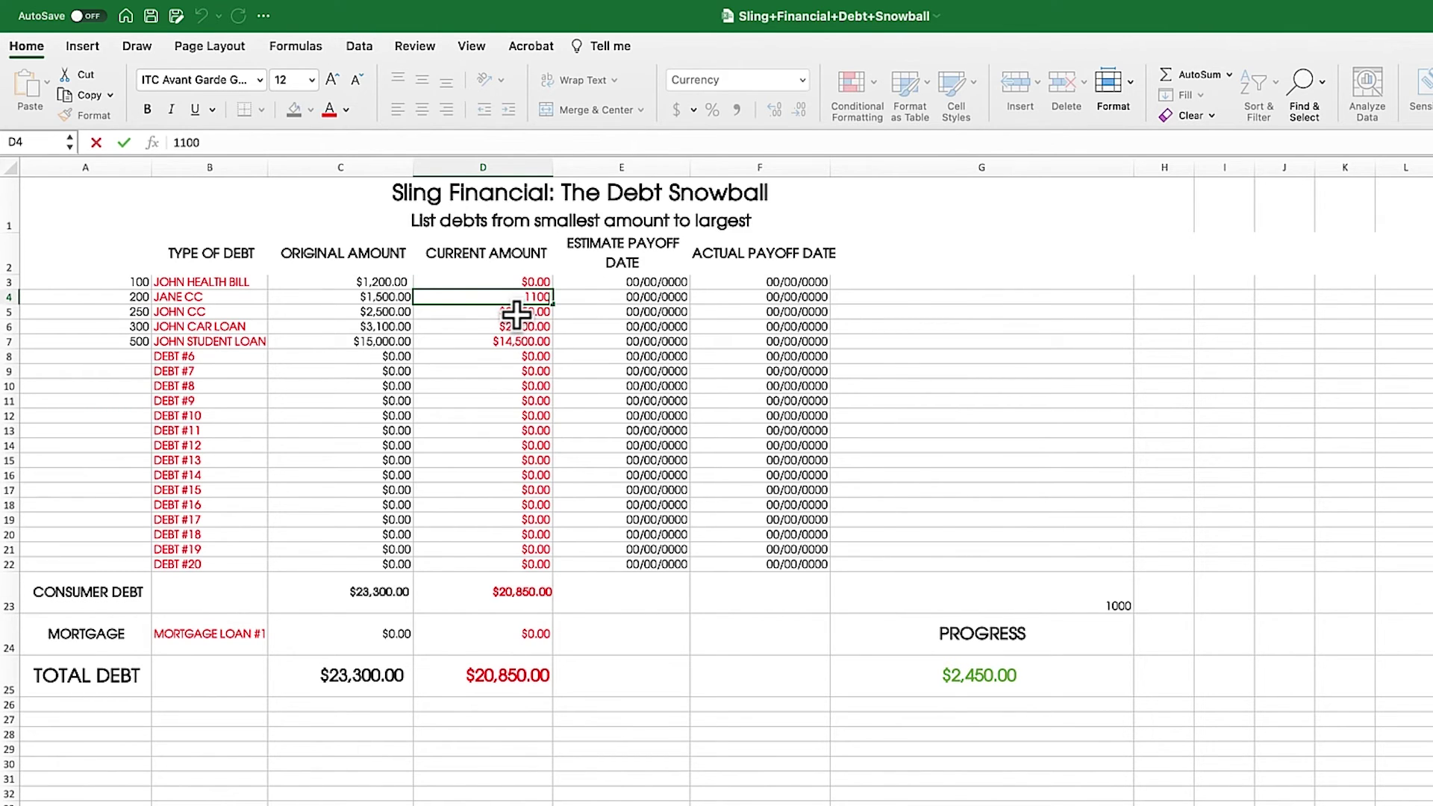
{"action": "key", "text": "Return"}
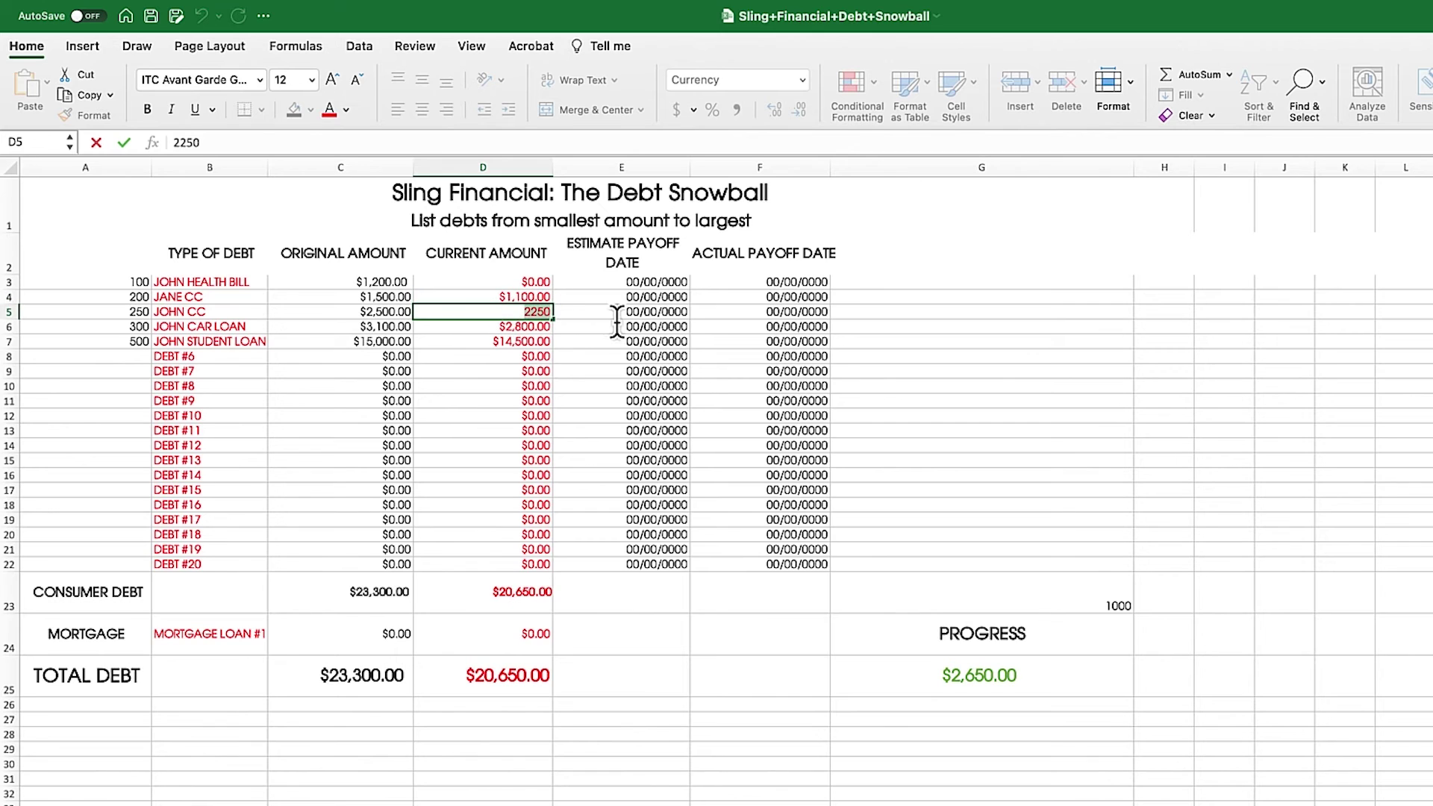
Set the current amounts of the second CC, car loan and student loan in D5 to D7 to 2000, 2500 and 14000
{"action": "type", "text": "2,"}
{"action": "type", "text": "000"}
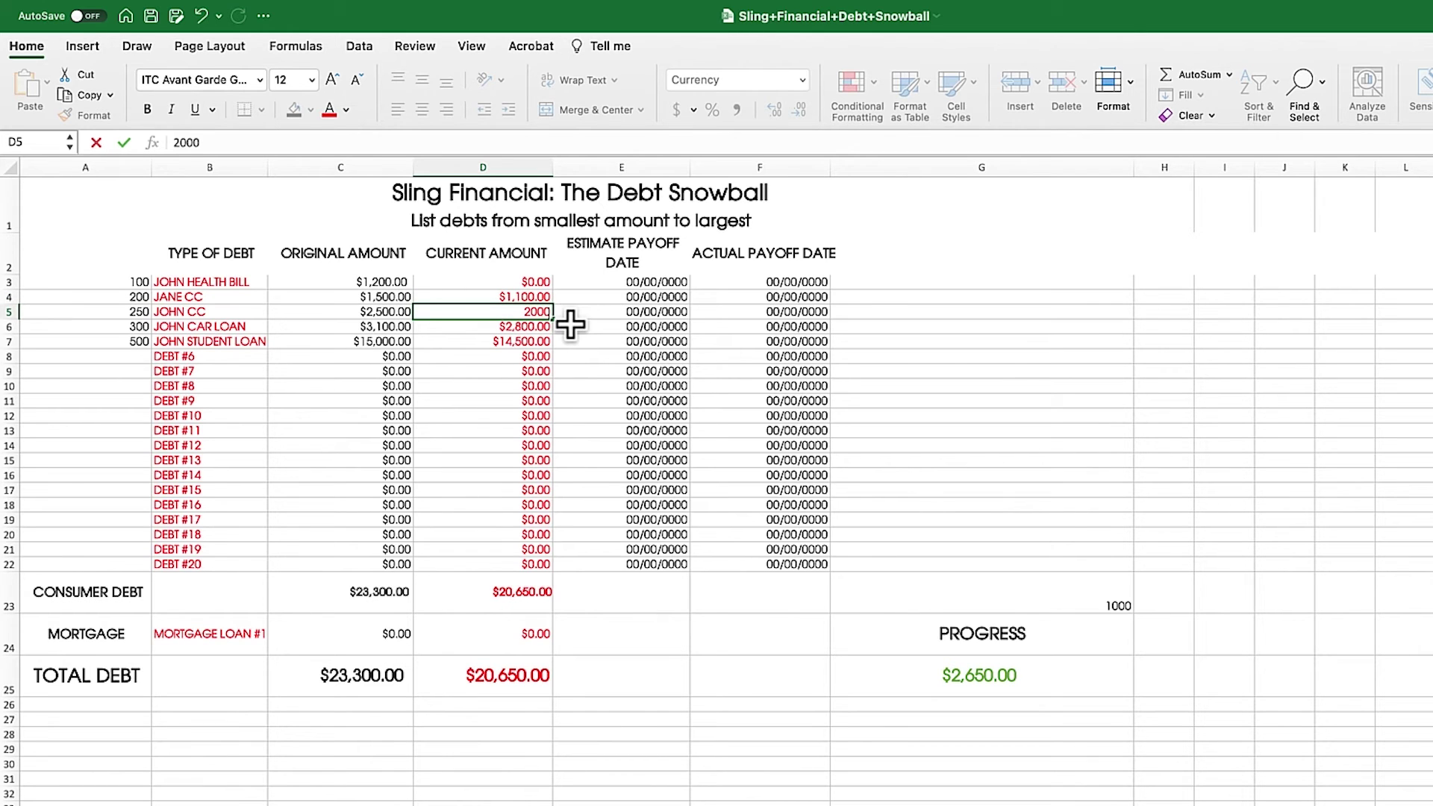
{"action": "key", "text": "Return"}
{"action": "type", "text": "2"}
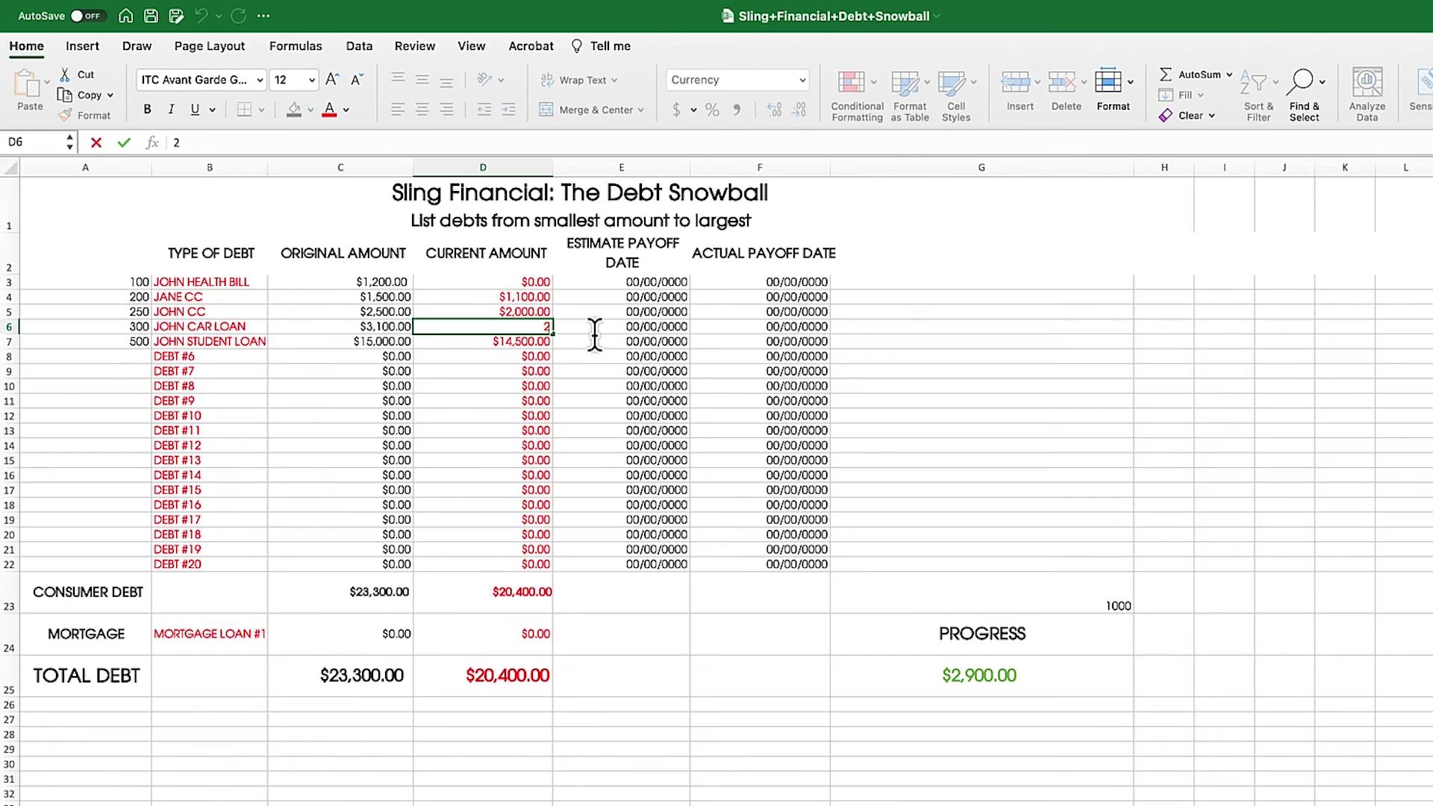
{"action": "type", "text": ",500"}
{"action": "key", "text": "Return"}
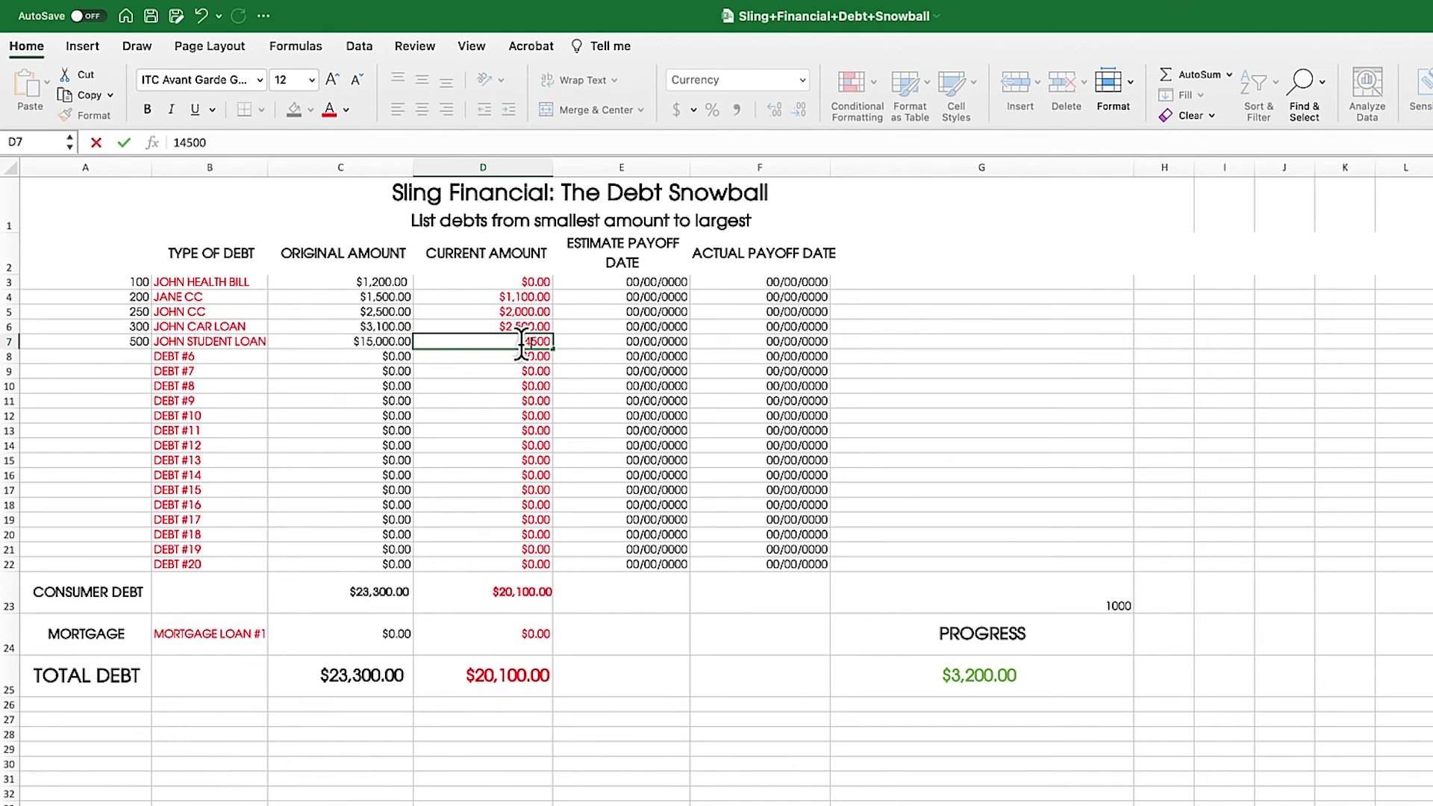
{"action": "type", "text": "14,000"}
{"action": "key", "text": "Return"}
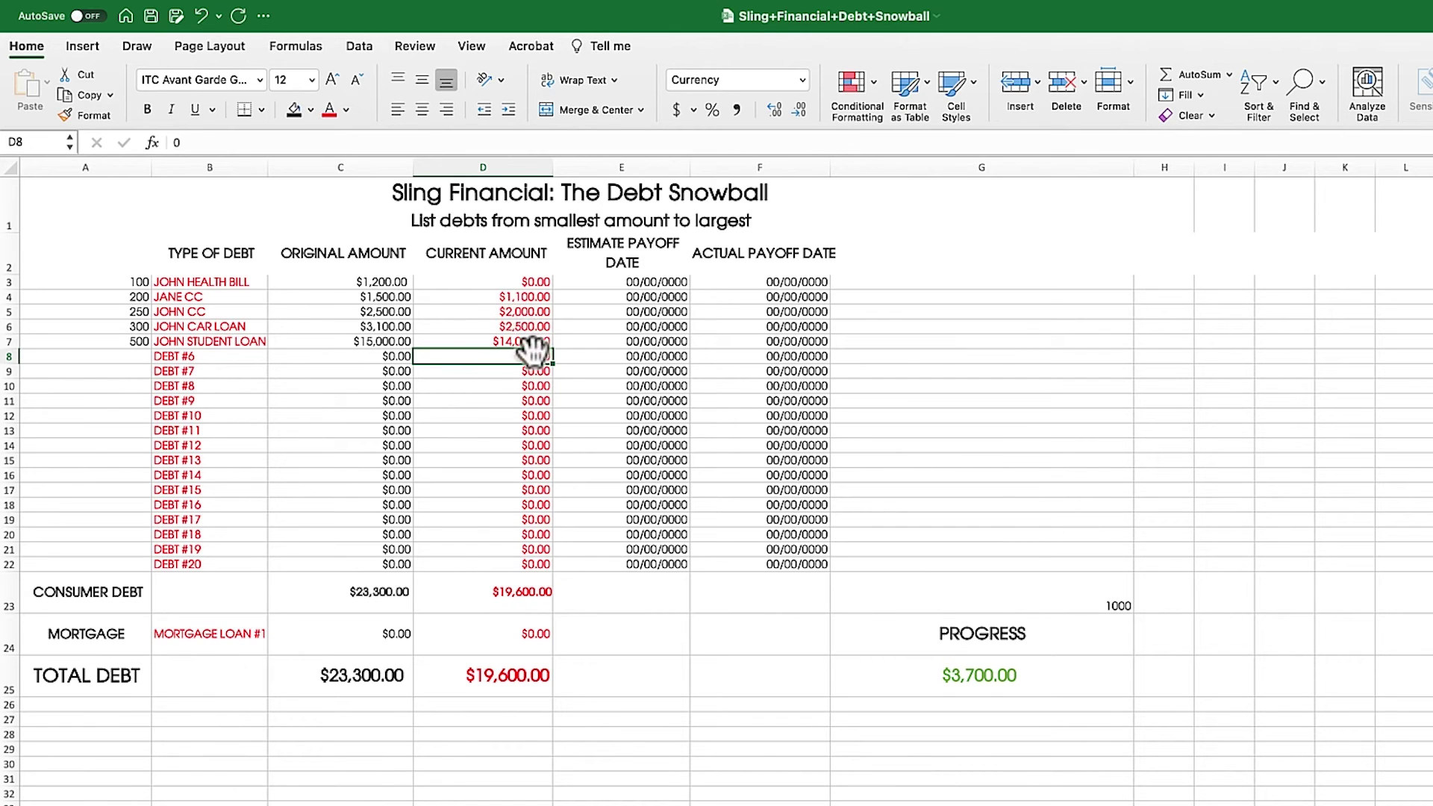
{"action": "left_click", "coordinate": [1003, 685]}
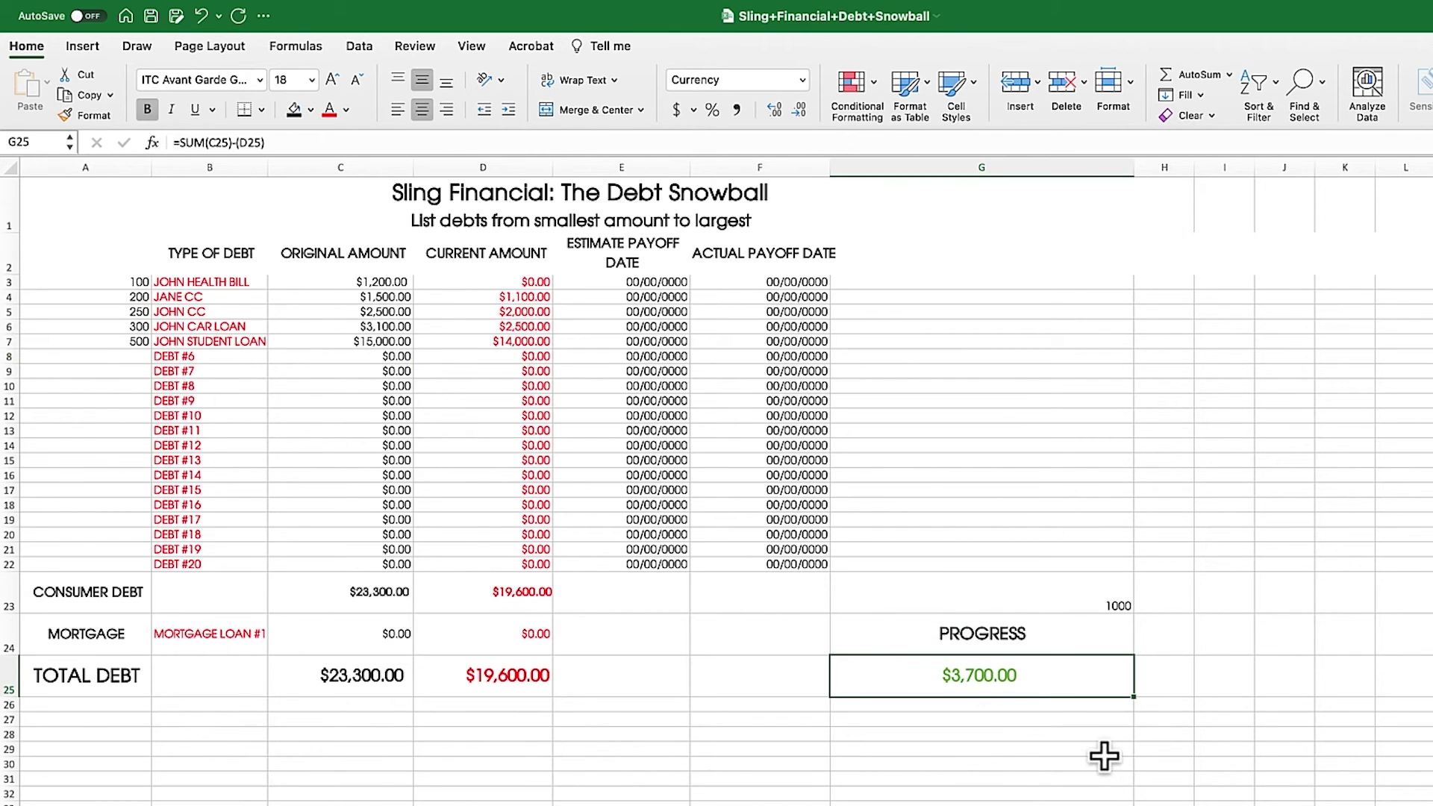
Apply the extra 1000 from G23 to the first CC debt, setting its current amount in D4 to 100
{"action": "left_click", "coordinate": [1114, 603]}
{"action": "double_click", "coordinate": [527, 297]}
{"action": "double_click", "coordinate": [527, 297]}
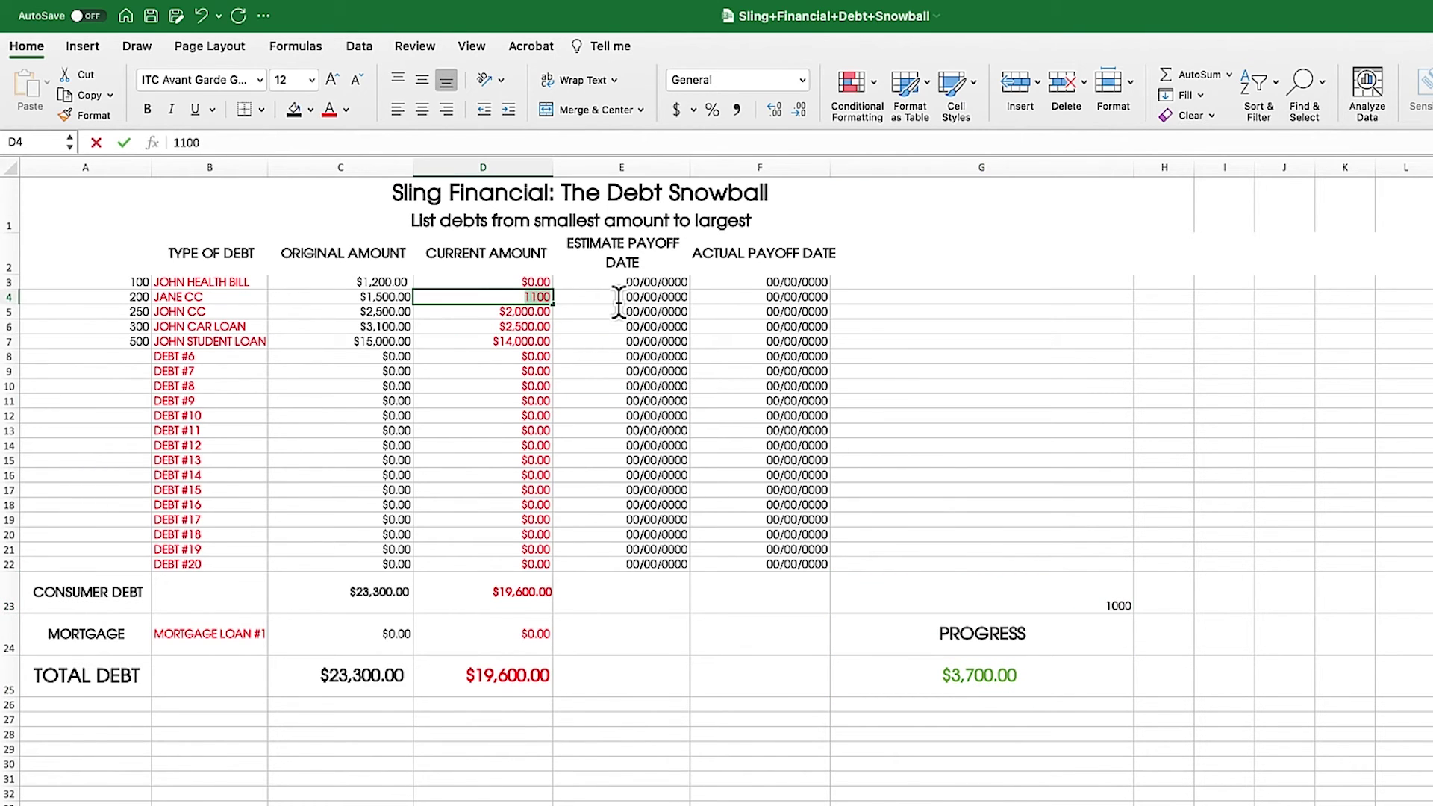
{"action": "type", "text": "100"}
{"action": "left_click", "coordinate": [528, 328]}
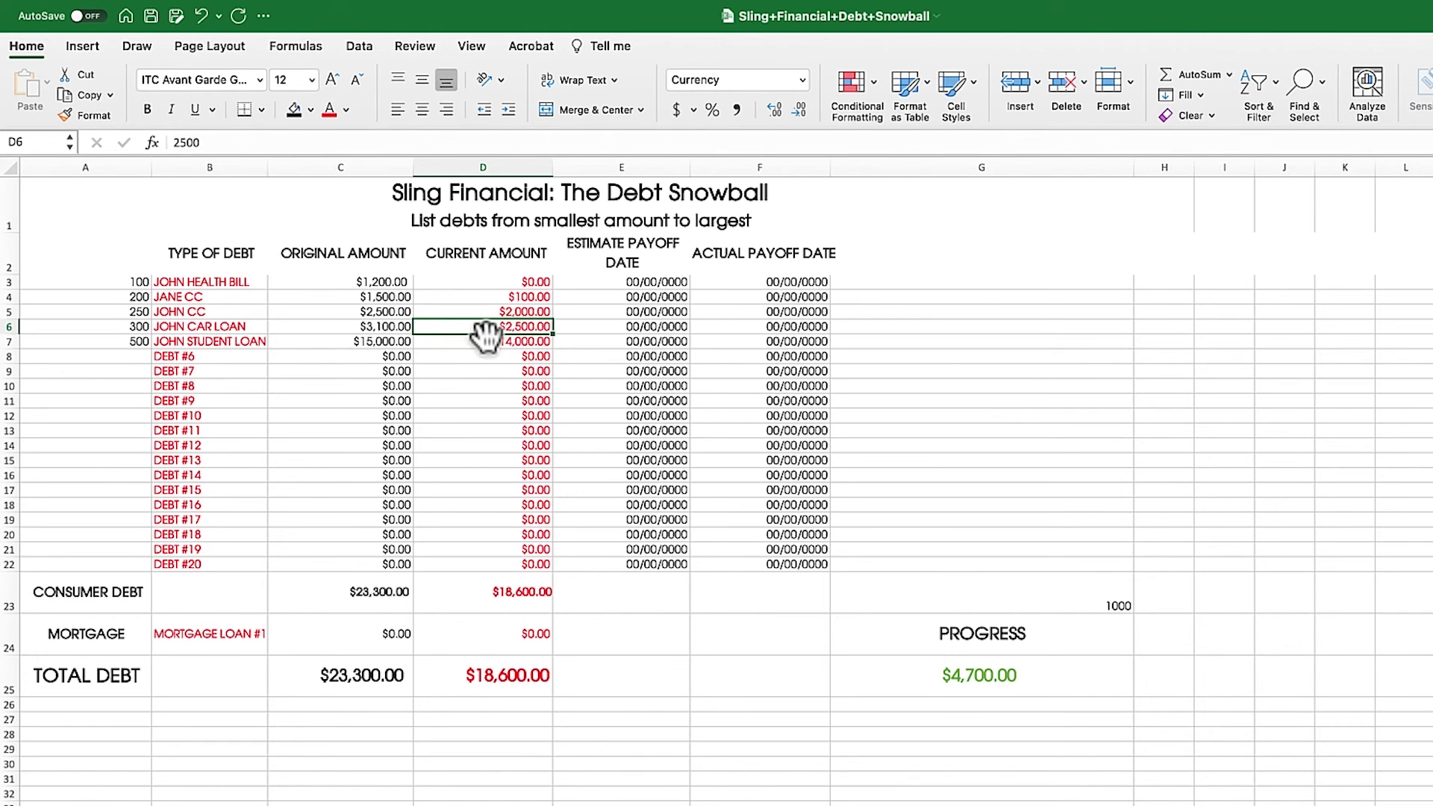
Add the health bill's freed payment to the extra amount in G23, making it 1100, and set the first CC debt's current amount to 0
{"action": "left_click", "coordinate": [137, 283]}
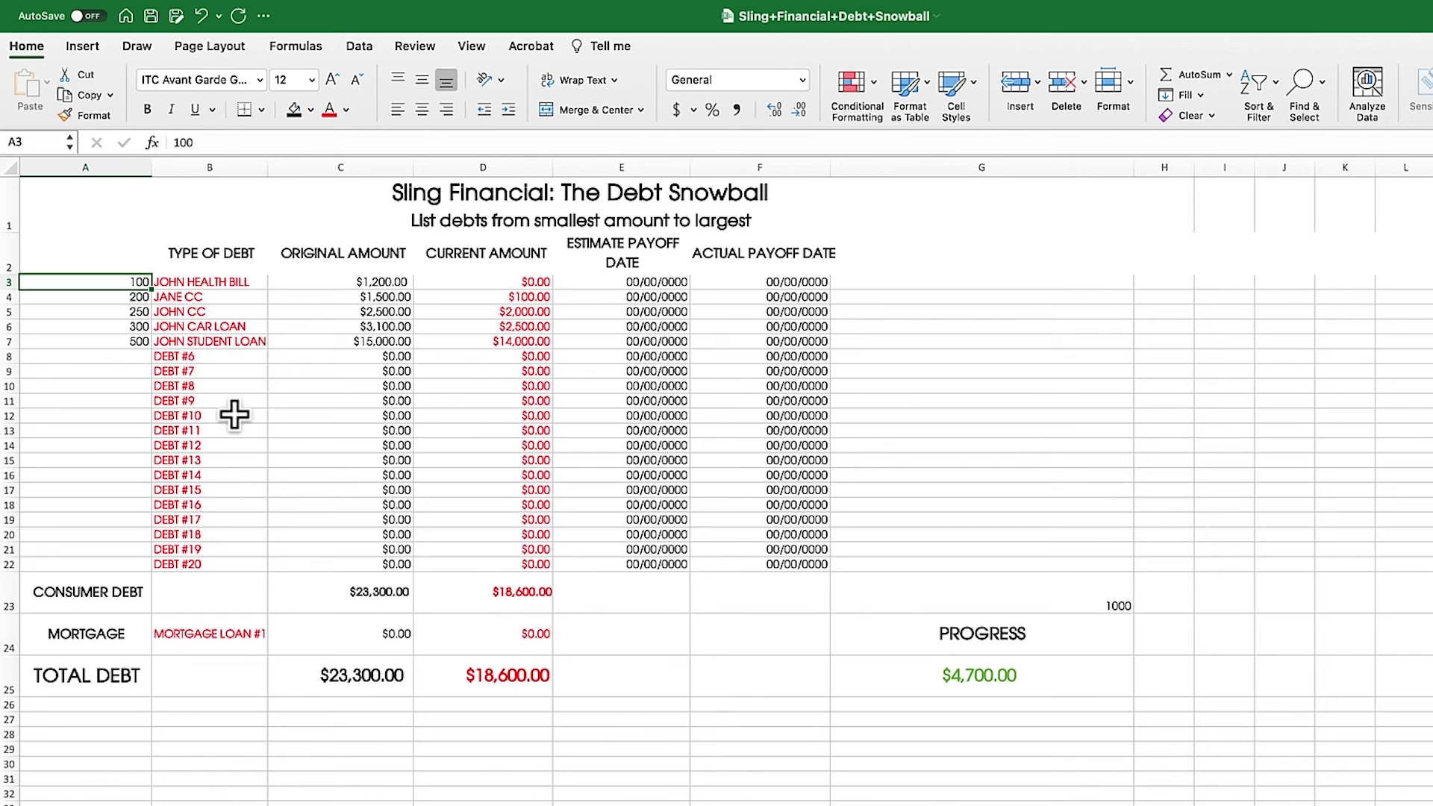
{"action": "left_click", "coordinate": [213, 286]}
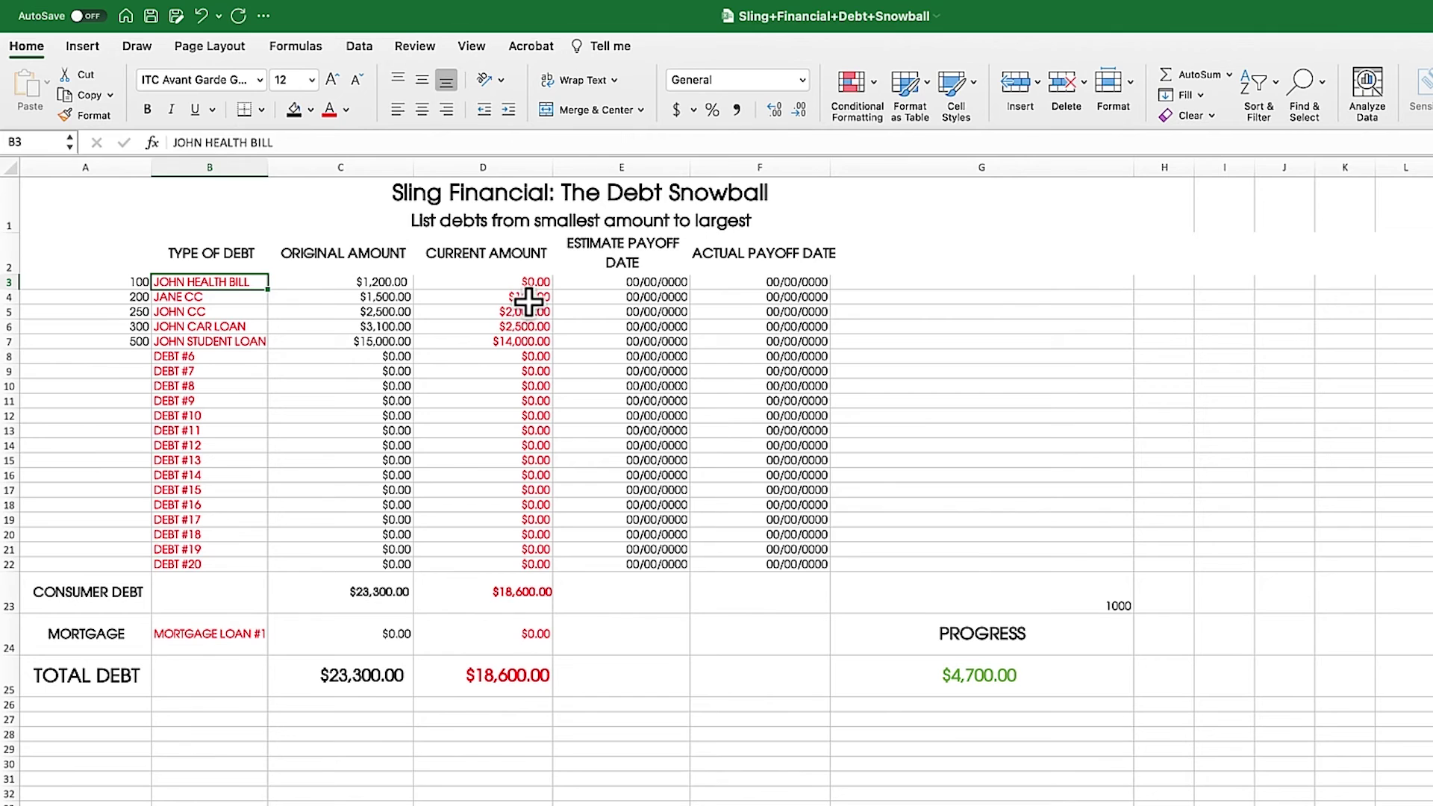
{"action": "left_click", "coordinate": [133, 283]}
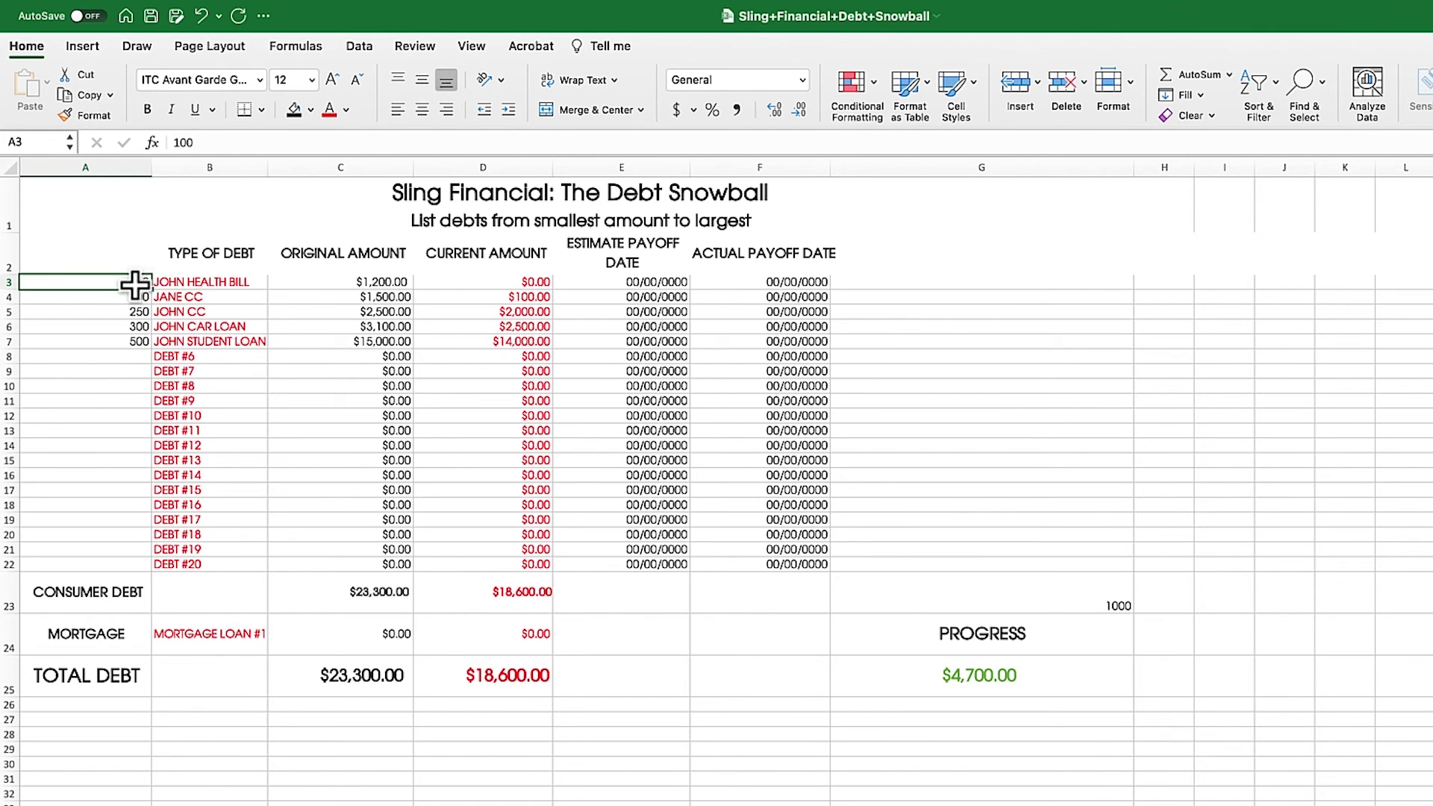
{"action": "double_click", "coordinate": [1117, 605]}
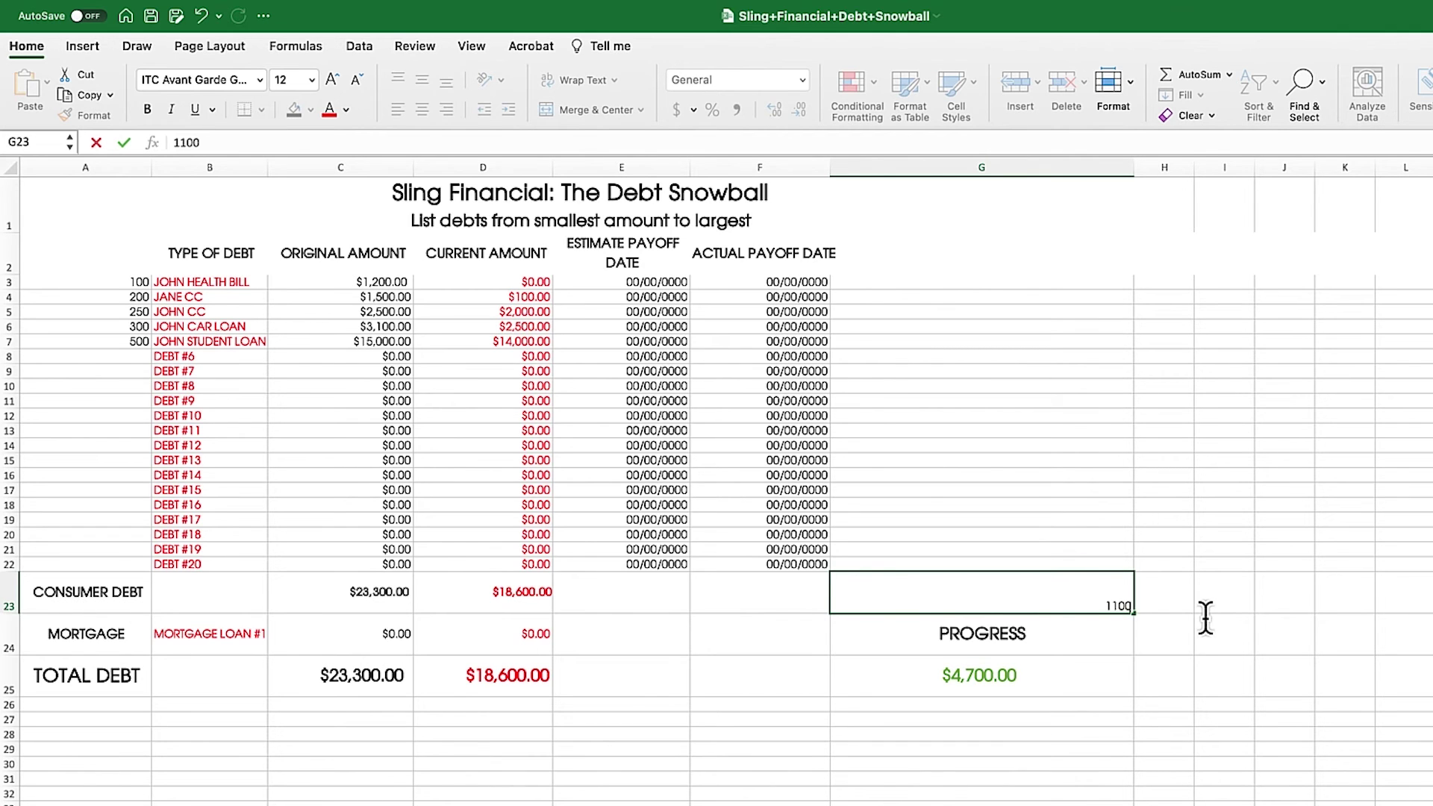
{"action": "double_click", "coordinate": [530, 299]}
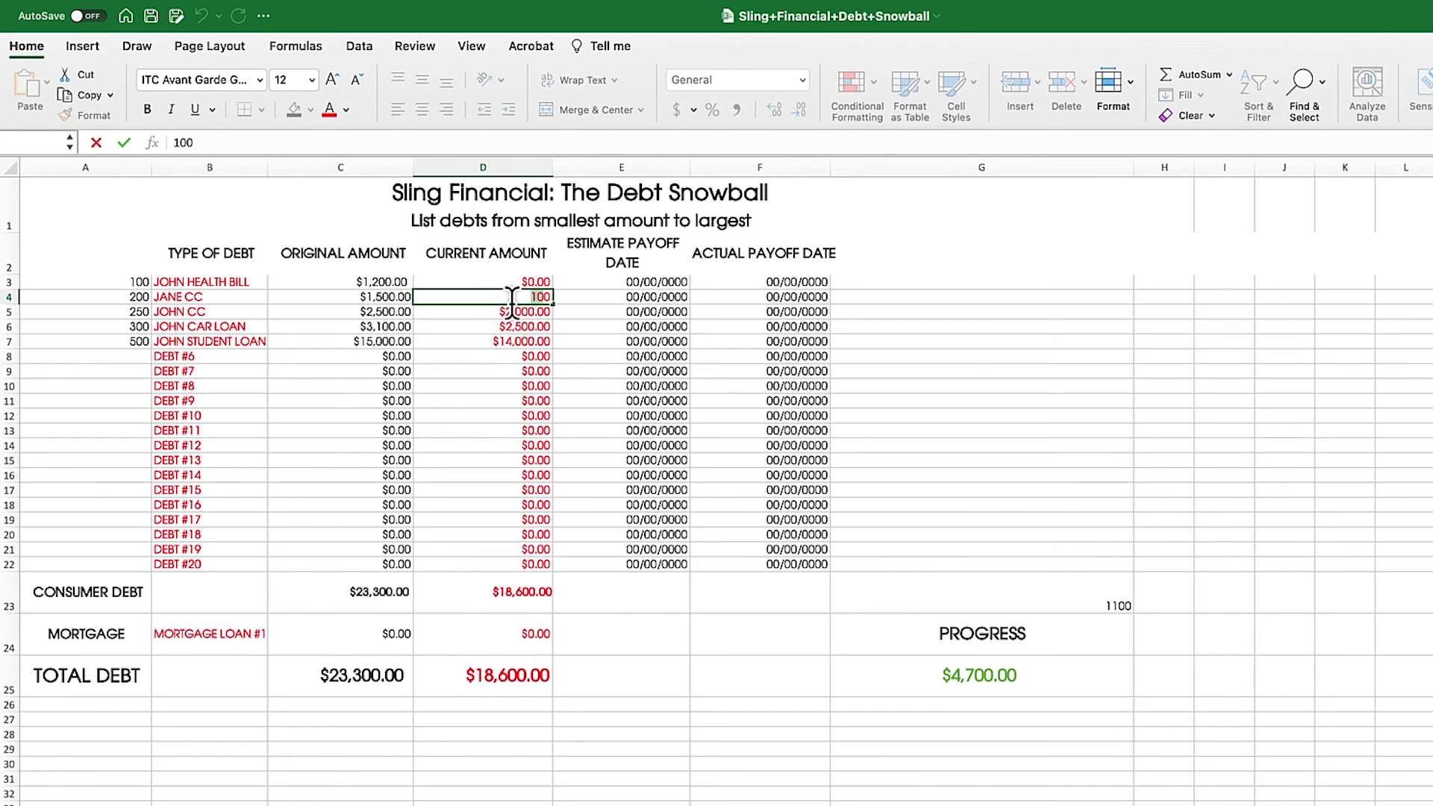
{"action": "left_click", "coordinate": [524, 357]}
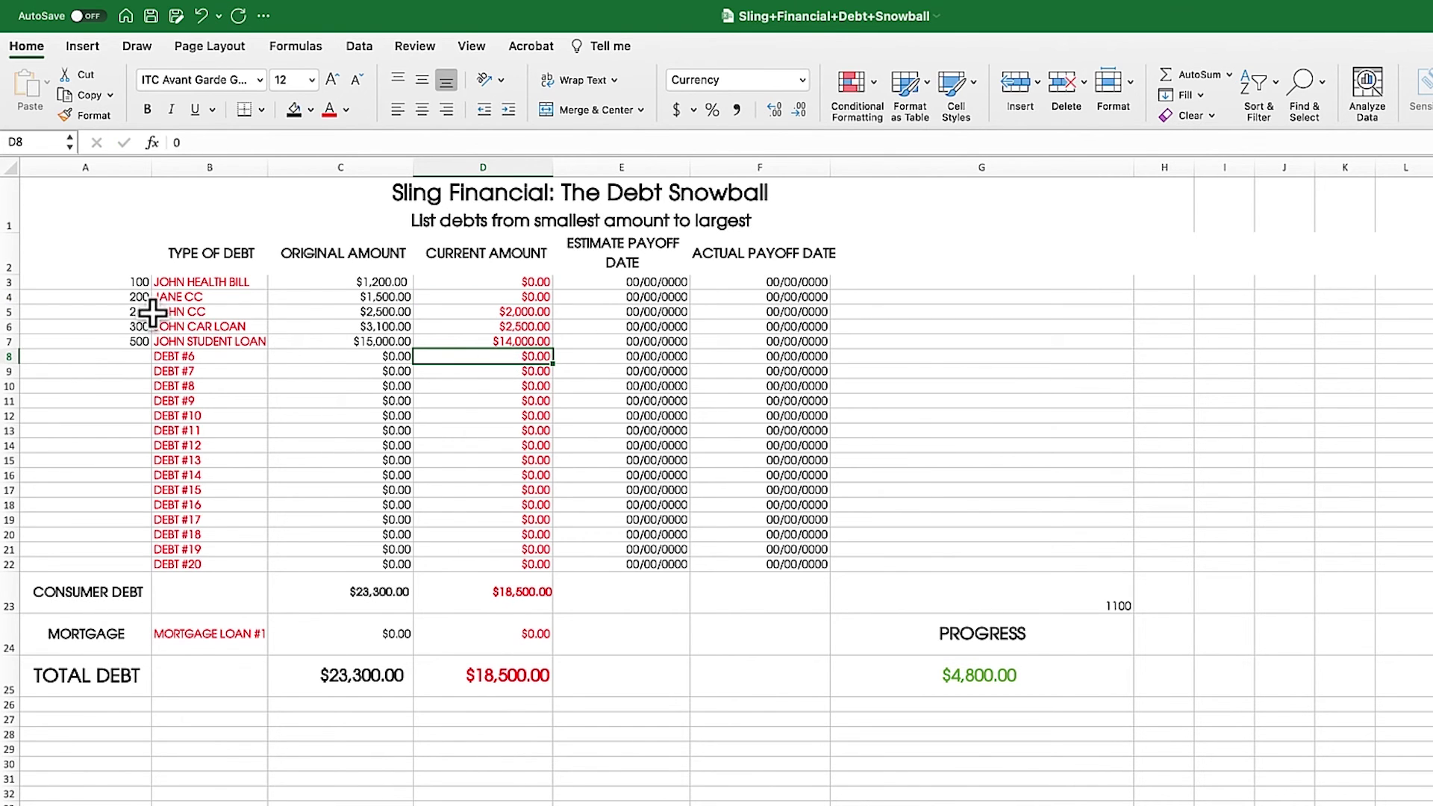
Add the first CC debt's freed 200 payment to the extra amount in G23, making it 1300
{"action": "left_click", "coordinate": [1105, 607]}
{"action": "double_click", "coordinate": [1118, 605]}
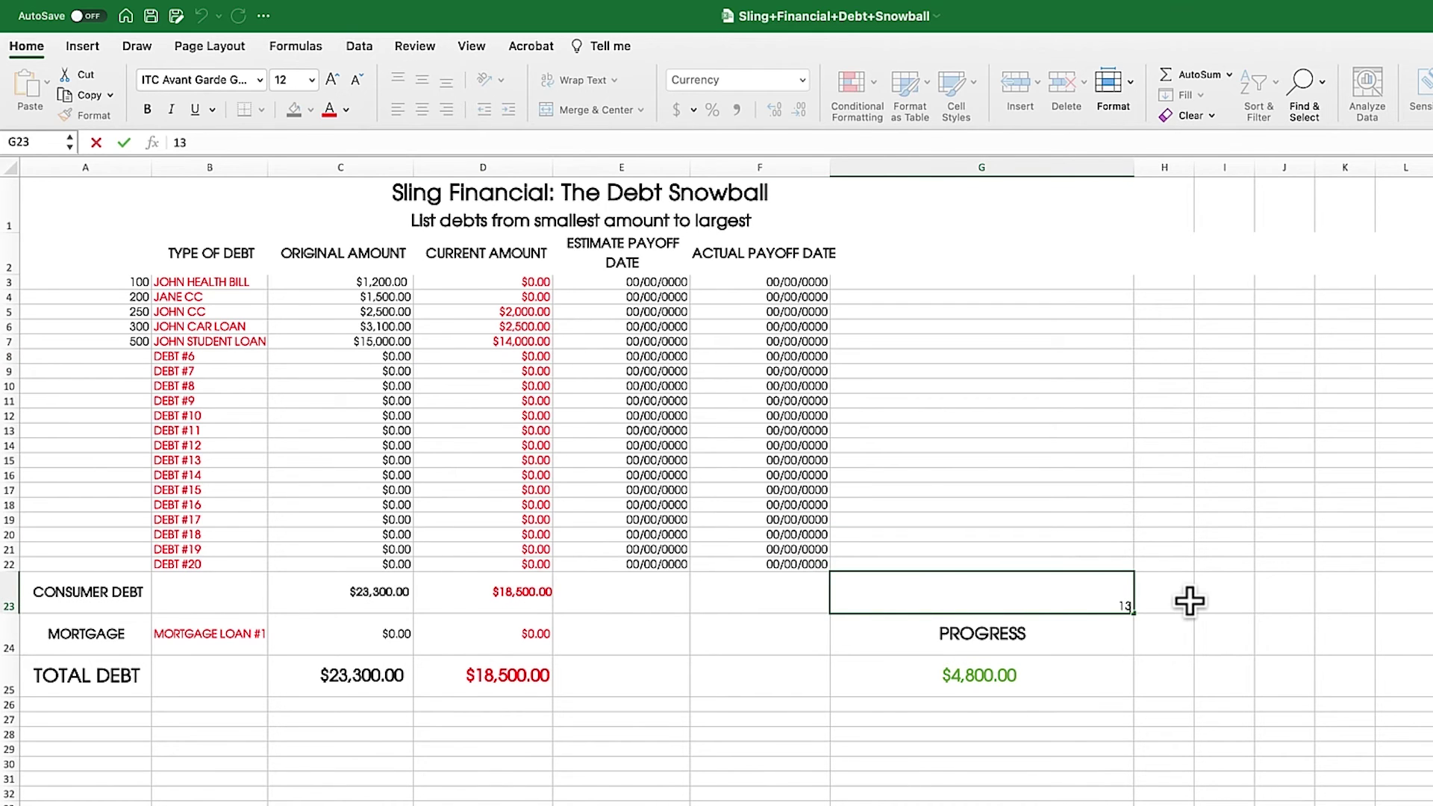
{"action": "left_click", "coordinate": [542, 326]}
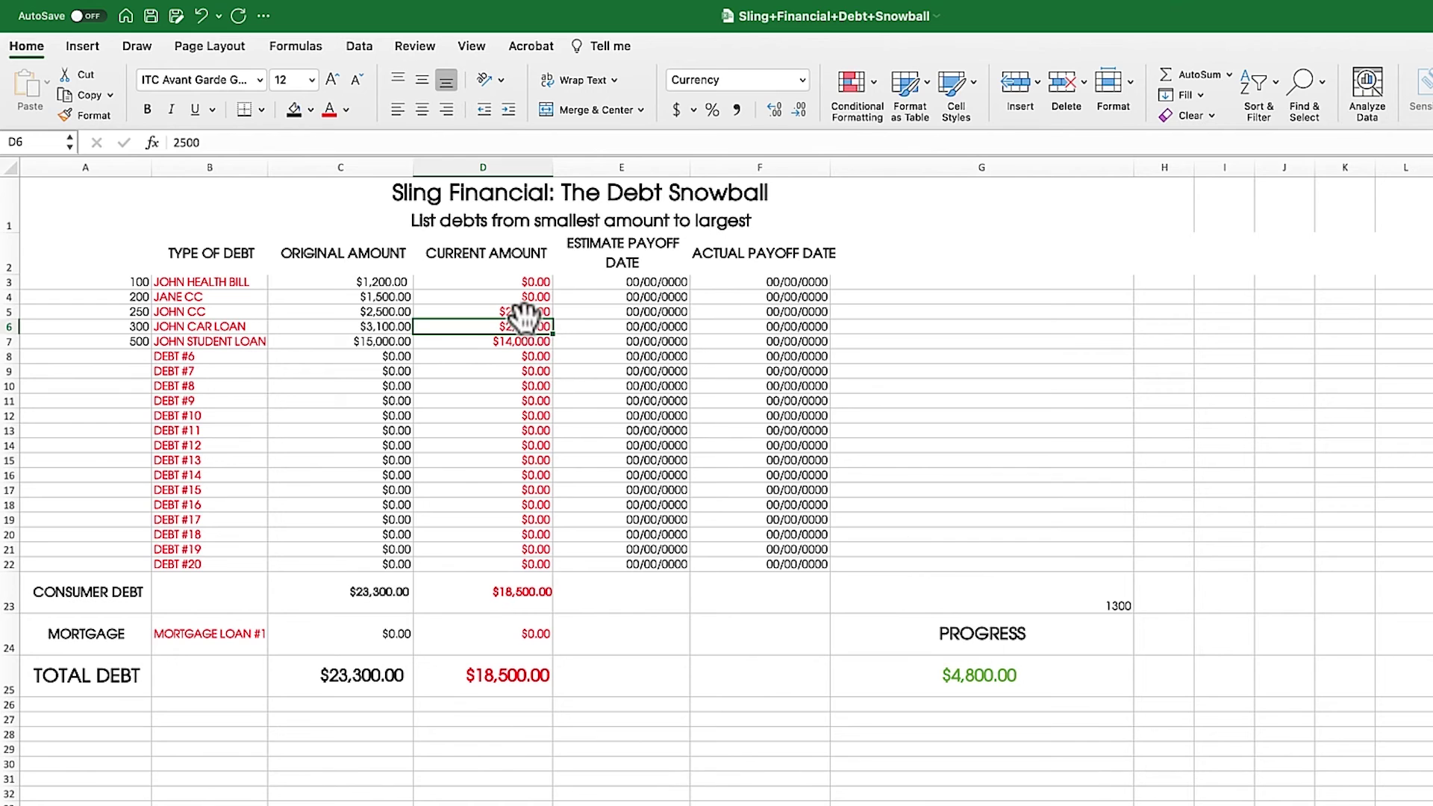
Set the current amounts of the second CC, car loan and student loan in D5 to D7 to 1750, 2200 and 13500
{"action": "double_click", "coordinate": [528, 312]}
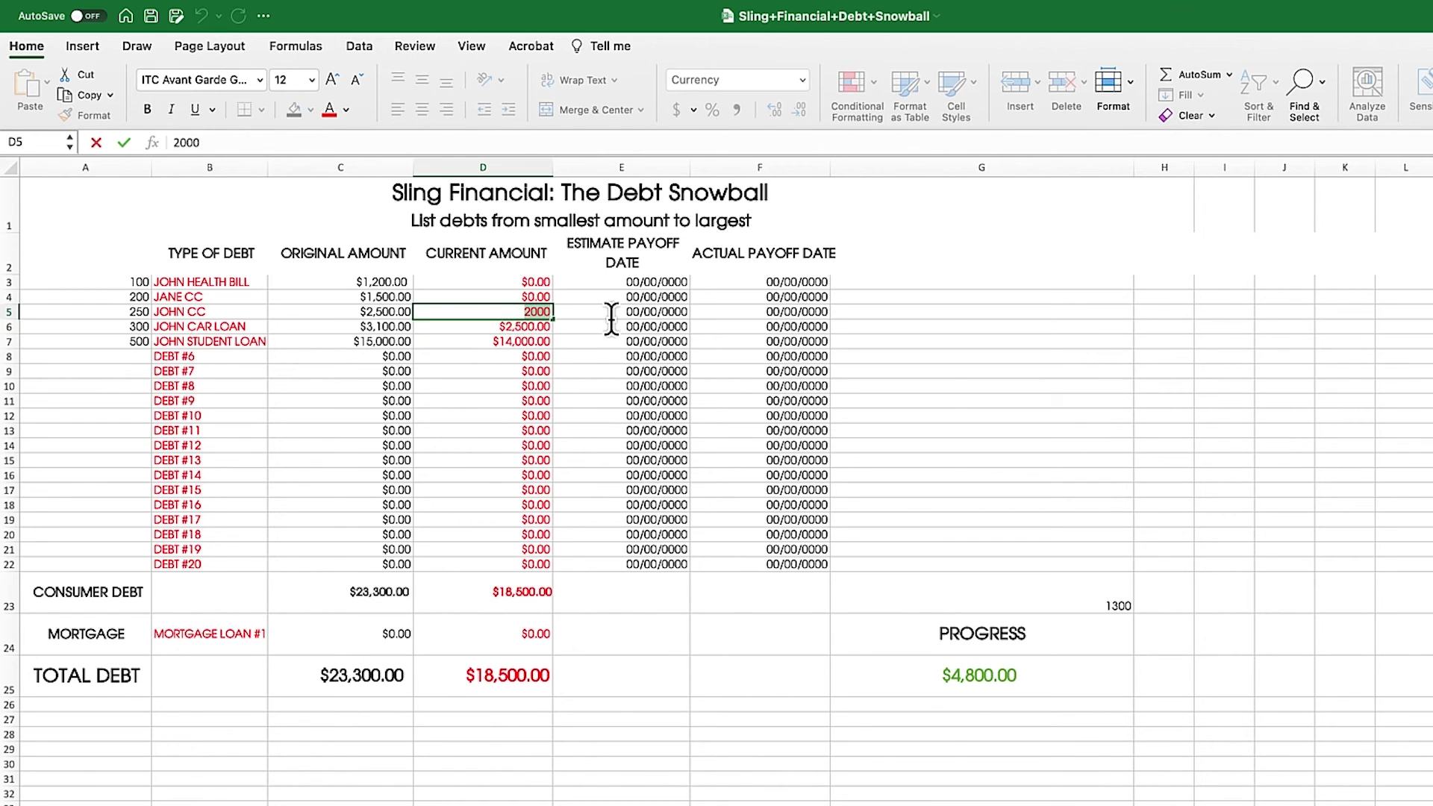
{"action": "type", "text": "1750"}
{"action": "double_click", "coordinate": [508, 328]}
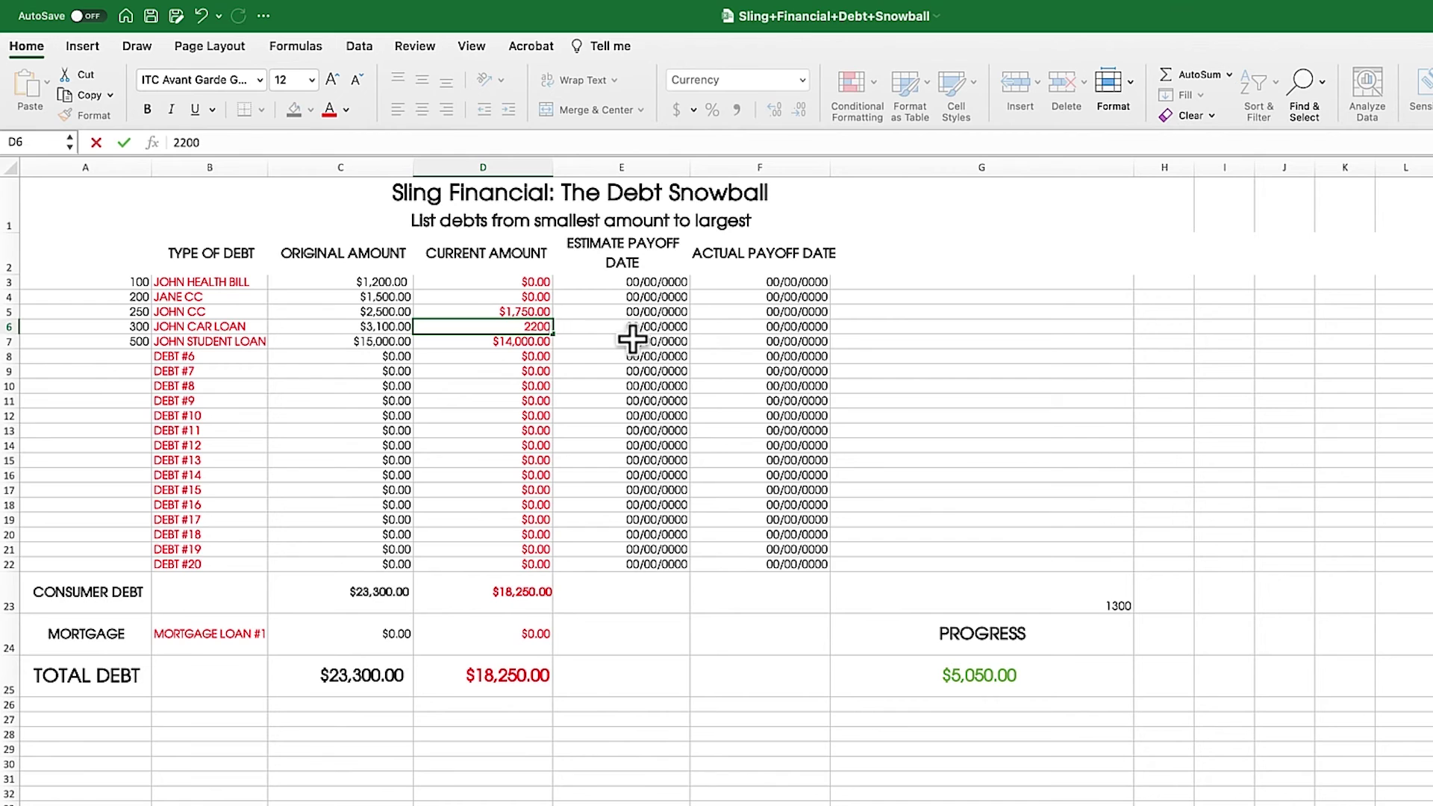
{"action": "left_click", "coordinate": [525, 341]}
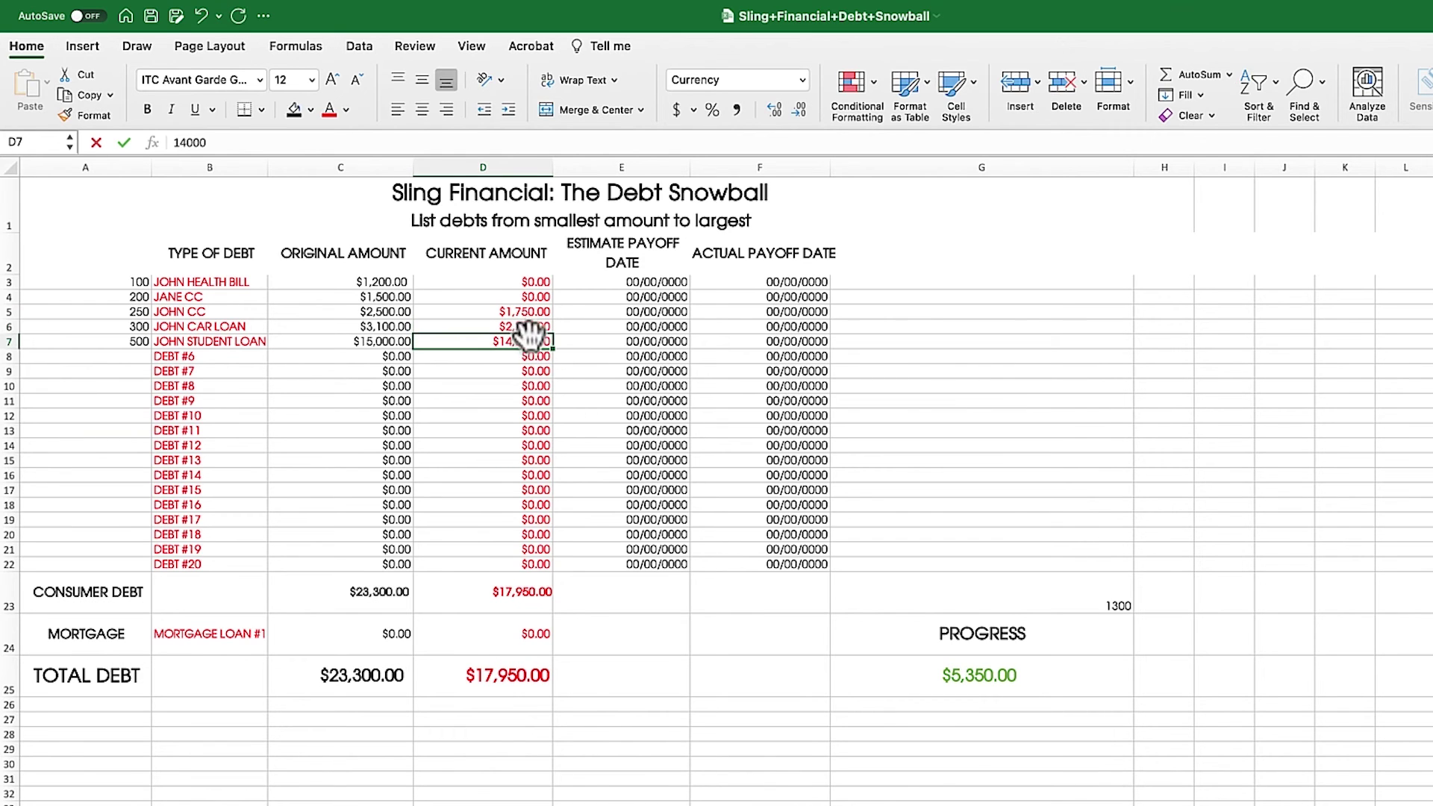
{"action": "double_click", "coordinate": [481, 341]}
{"action": "left_click_drag", "start_coordinate": [481, 341], "coordinate": [615, 346]}
{"action": "type", "text": "13,"}
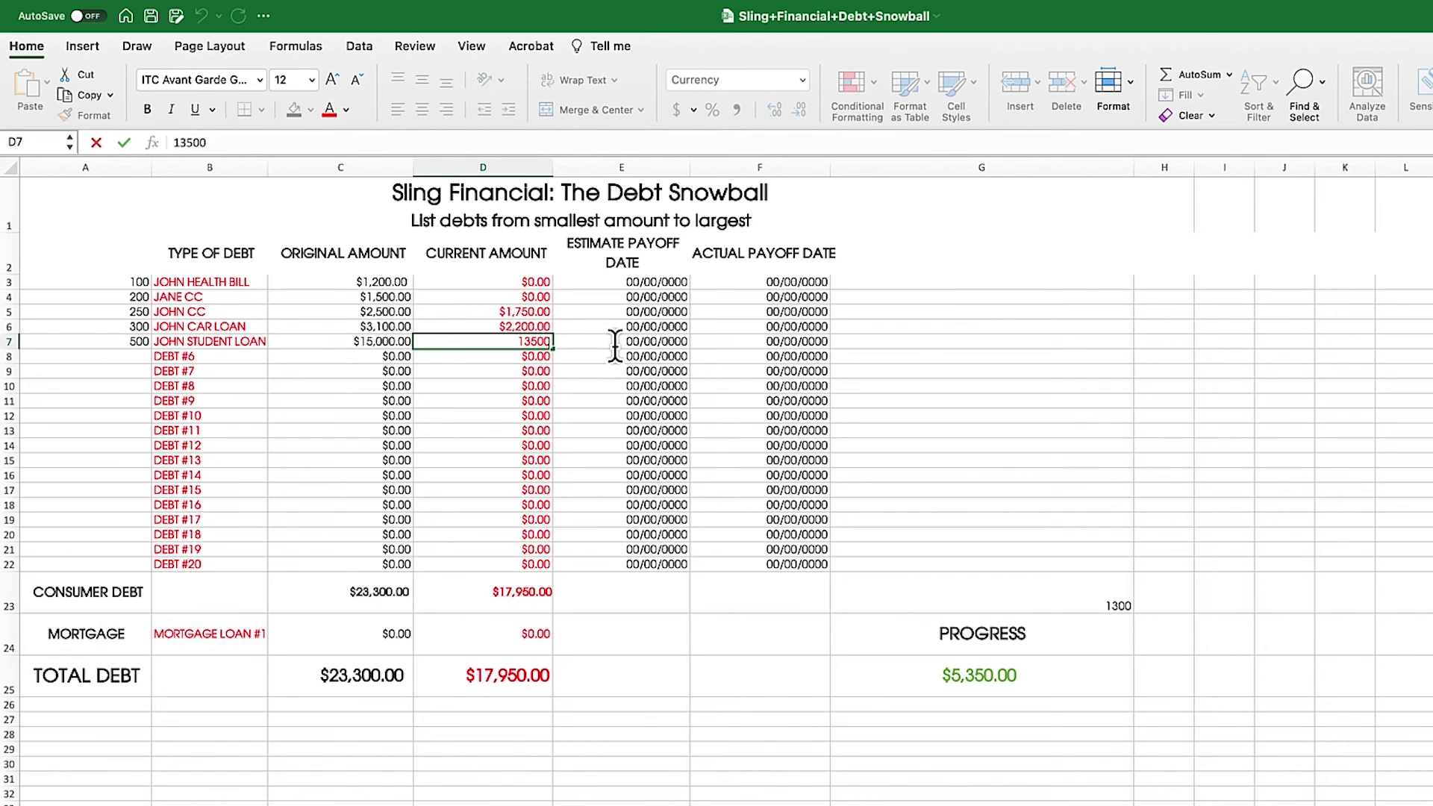
{"action": "type", "text": "500"}
{"action": "left_click", "coordinate": [528, 358]}
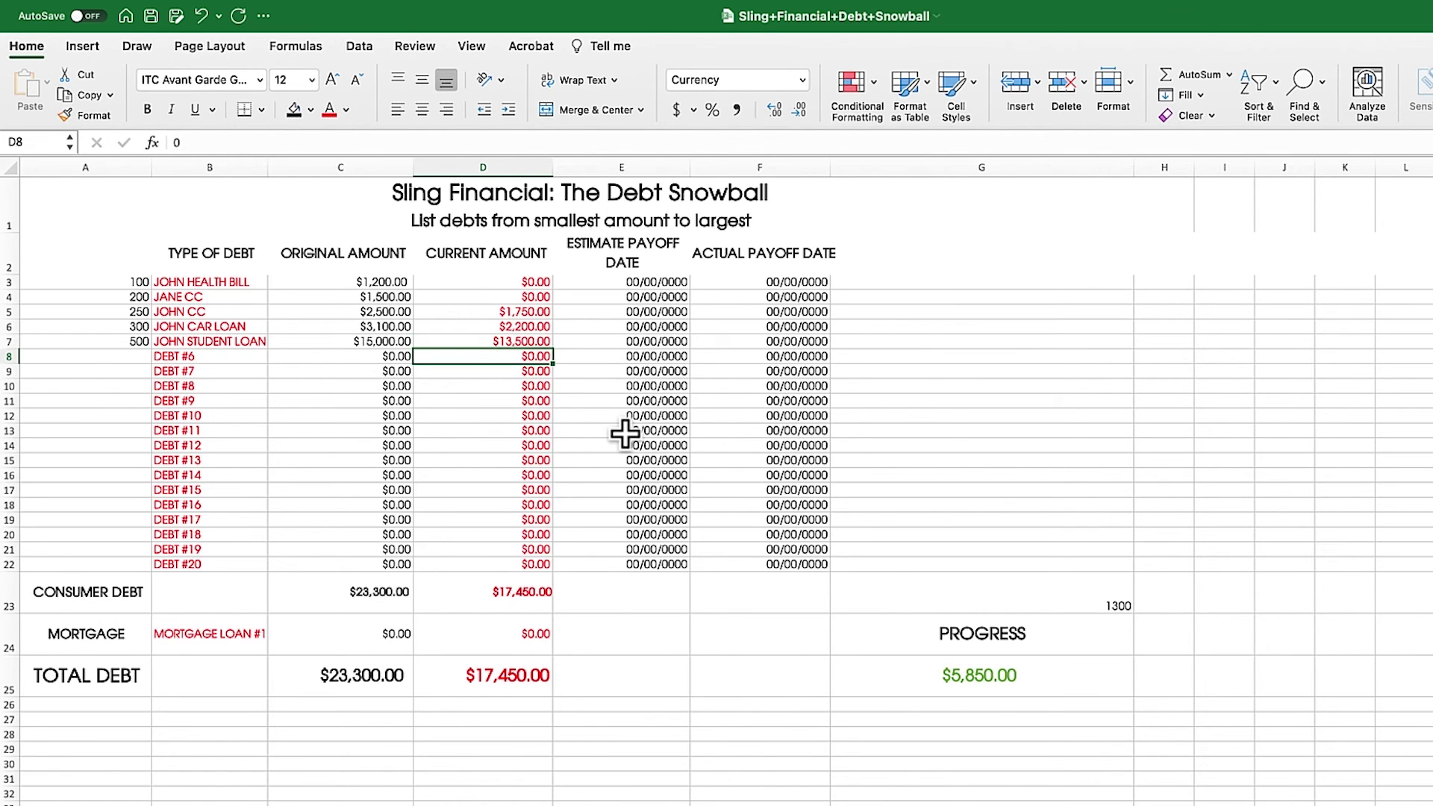
Apply the extra 1300 from G23 to the second CC debt, setting its current amount in D5 to 450
{"action": "left_click", "coordinate": [1002, 683]}
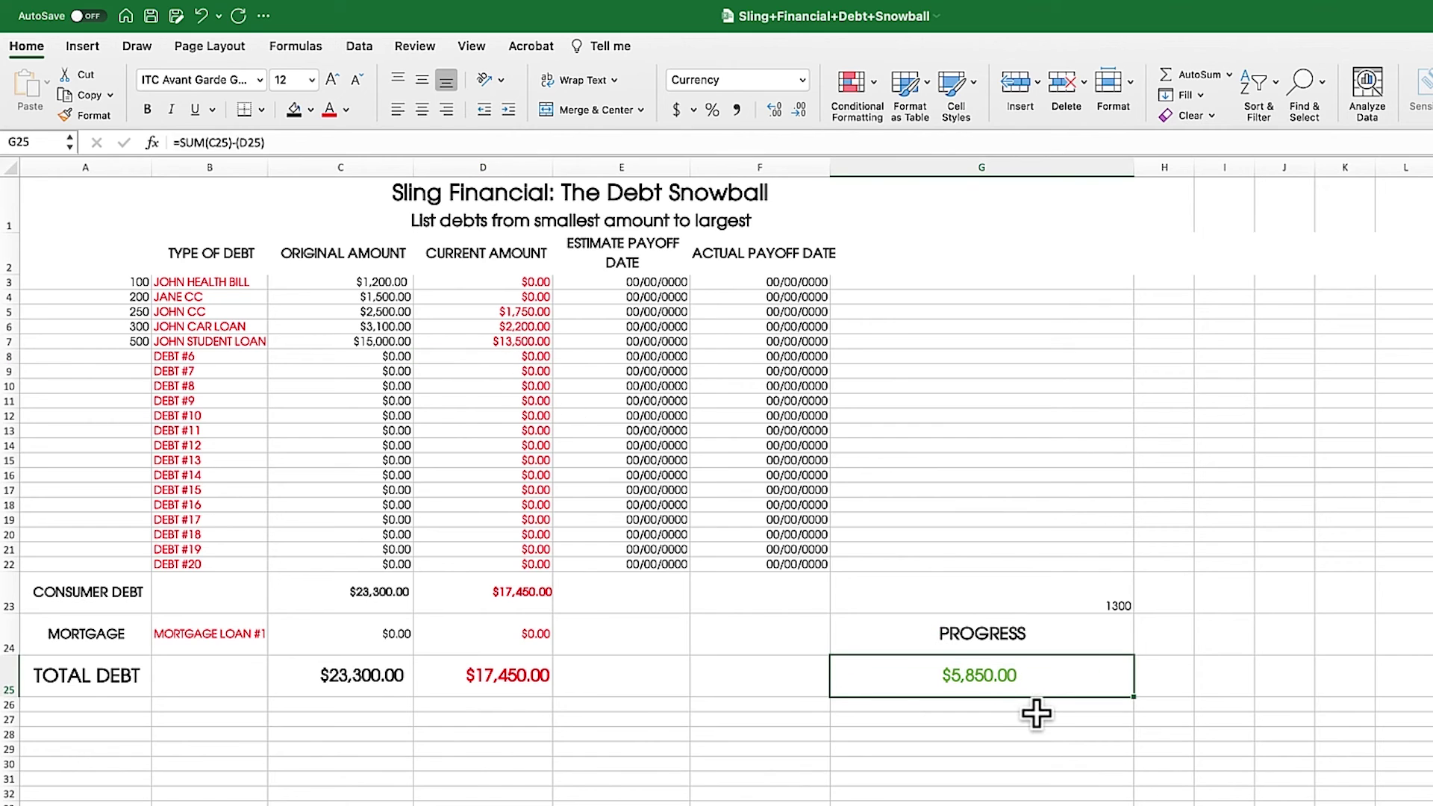
{"action": "left_click", "coordinate": [1017, 607]}
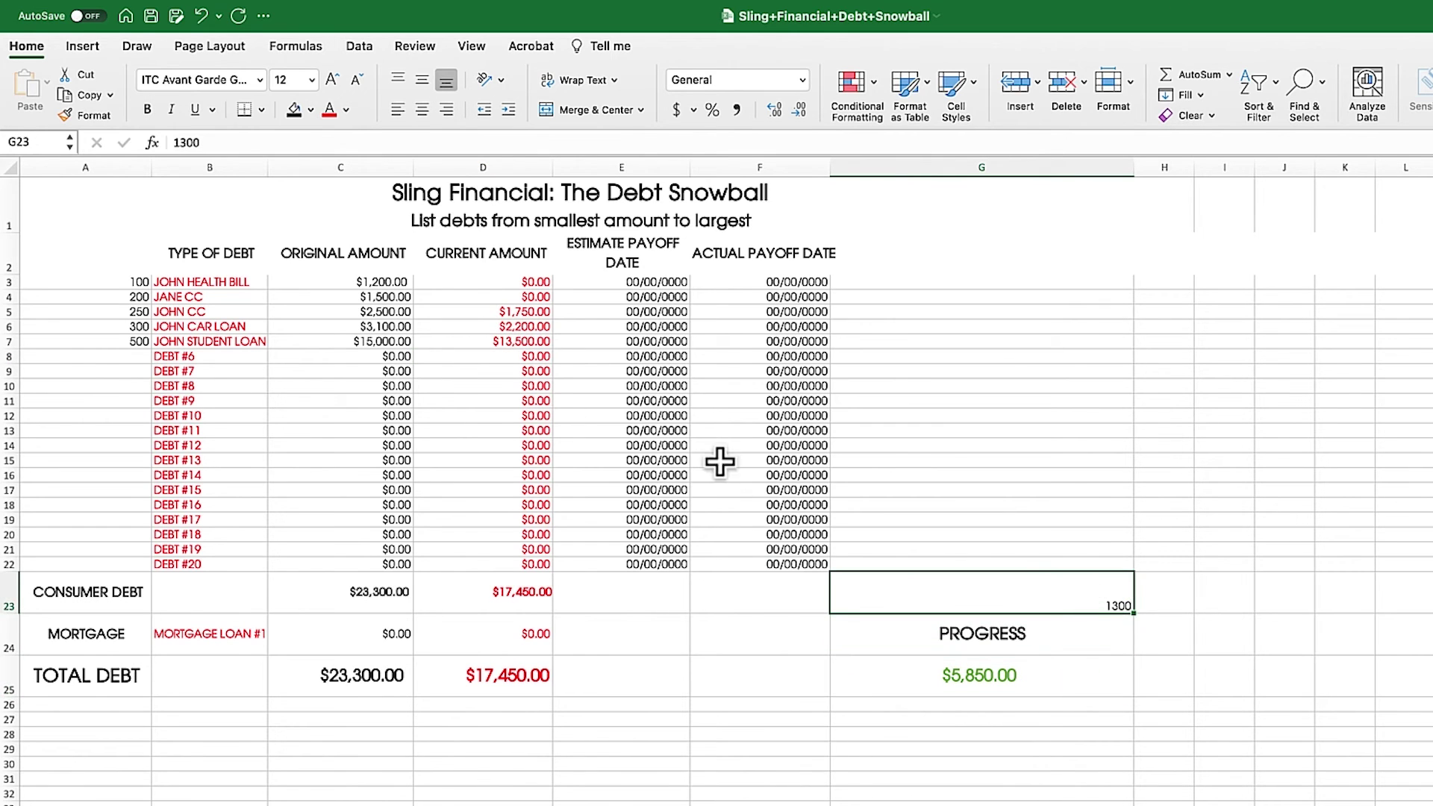
{"action": "double_click", "coordinate": [510, 313]}
{"action": "left_click_drag", "start_coordinate": [493, 314], "coordinate": [608, 314]}
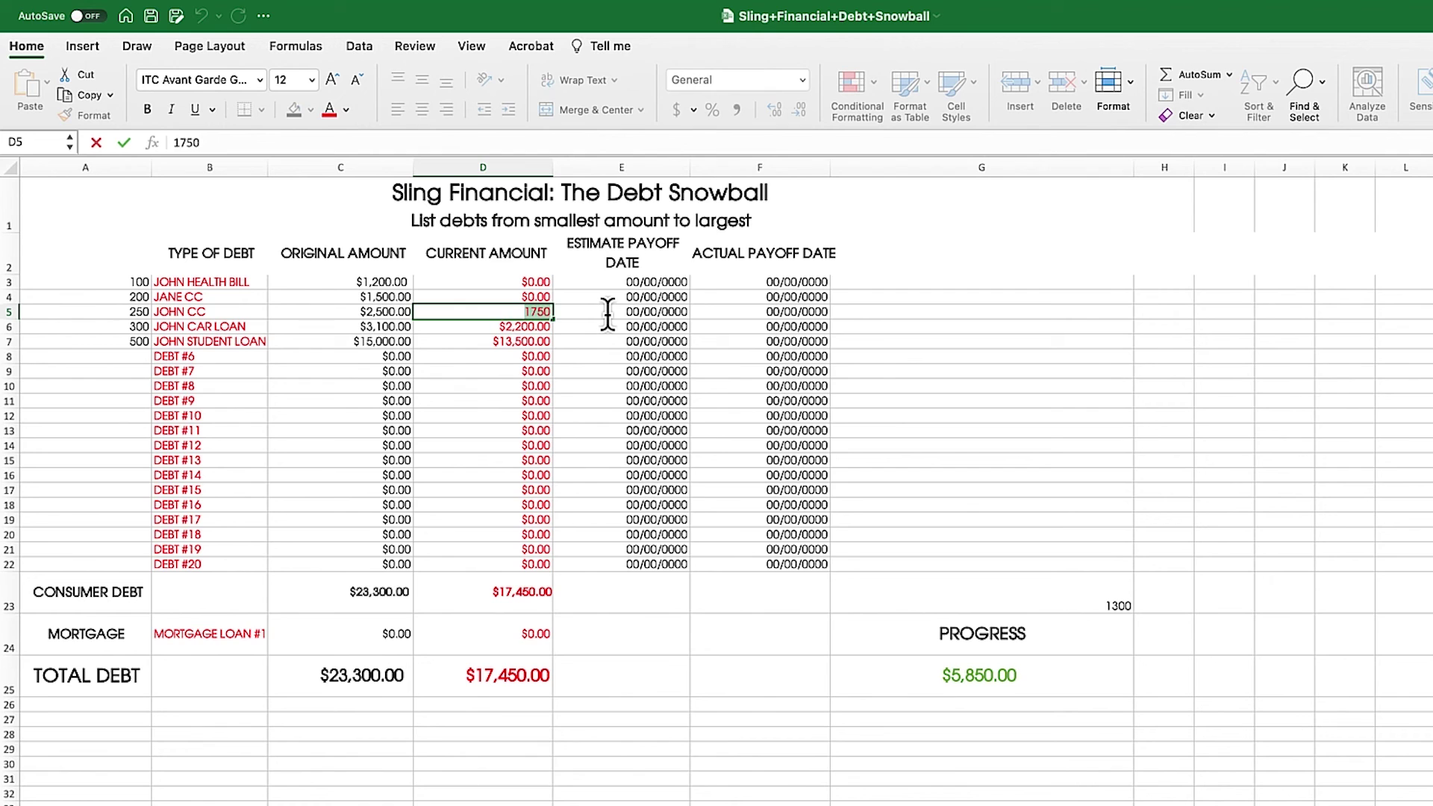
{"action": "type", "text": "450"}
{"action": "left_click", "coordinate": [1066, 587]}
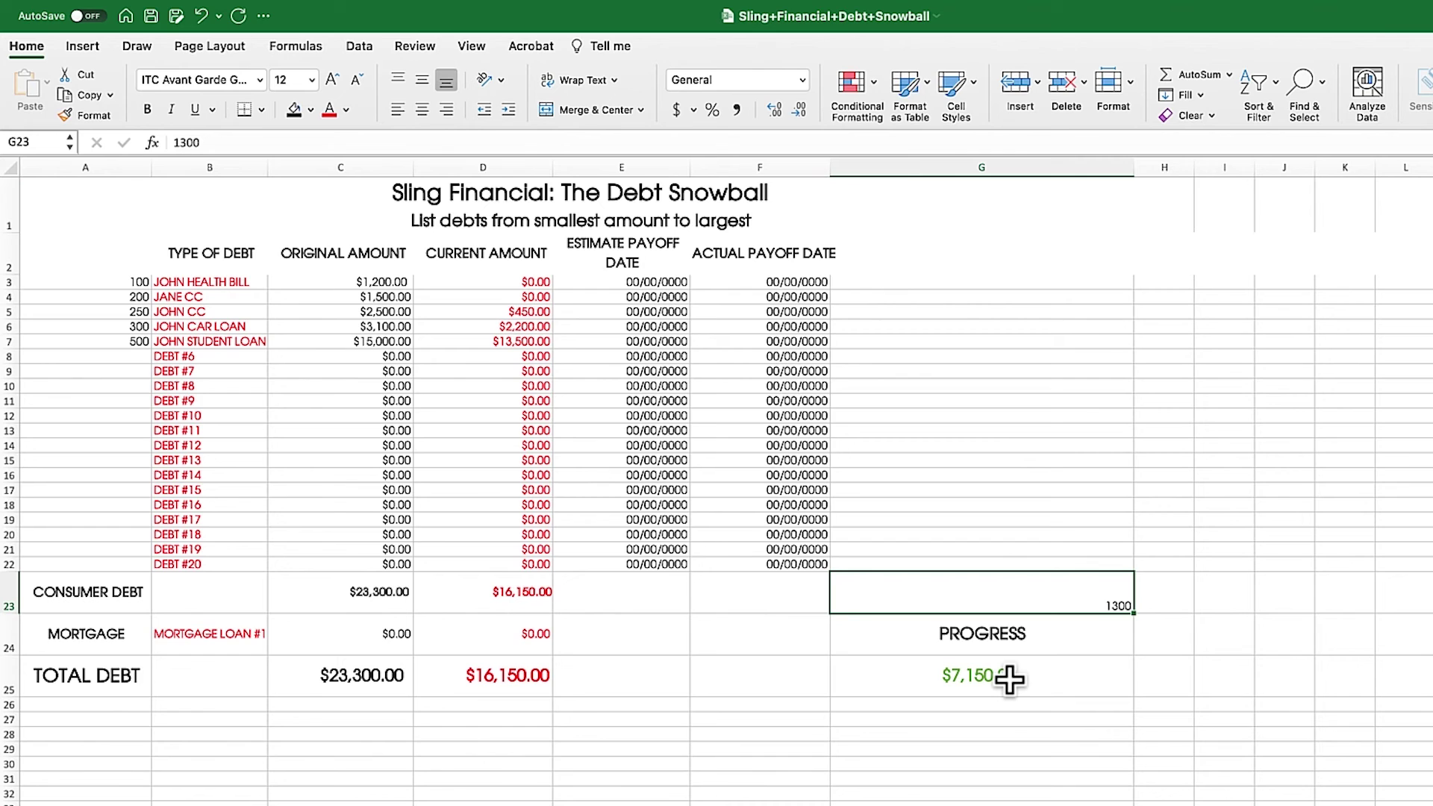
Deduct another month's regular payments, setting the current amounts in D5 to D7 to 200, 1900 and 13000
{"action": "left_click", "coordinate": [520, 315]}
{"action": "type", "text": "450"}
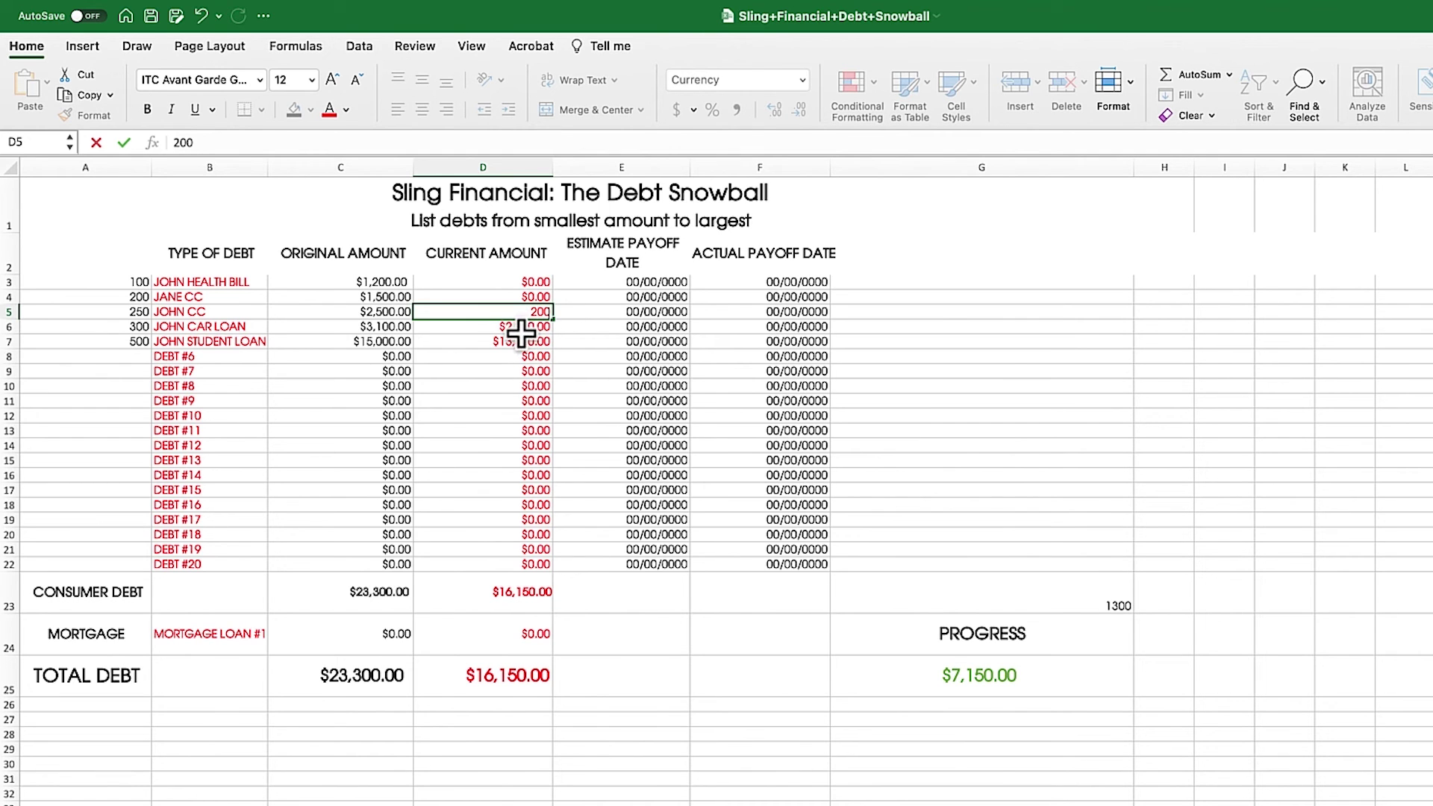
{"action": "left_click", "coordinate": [149, 323]}
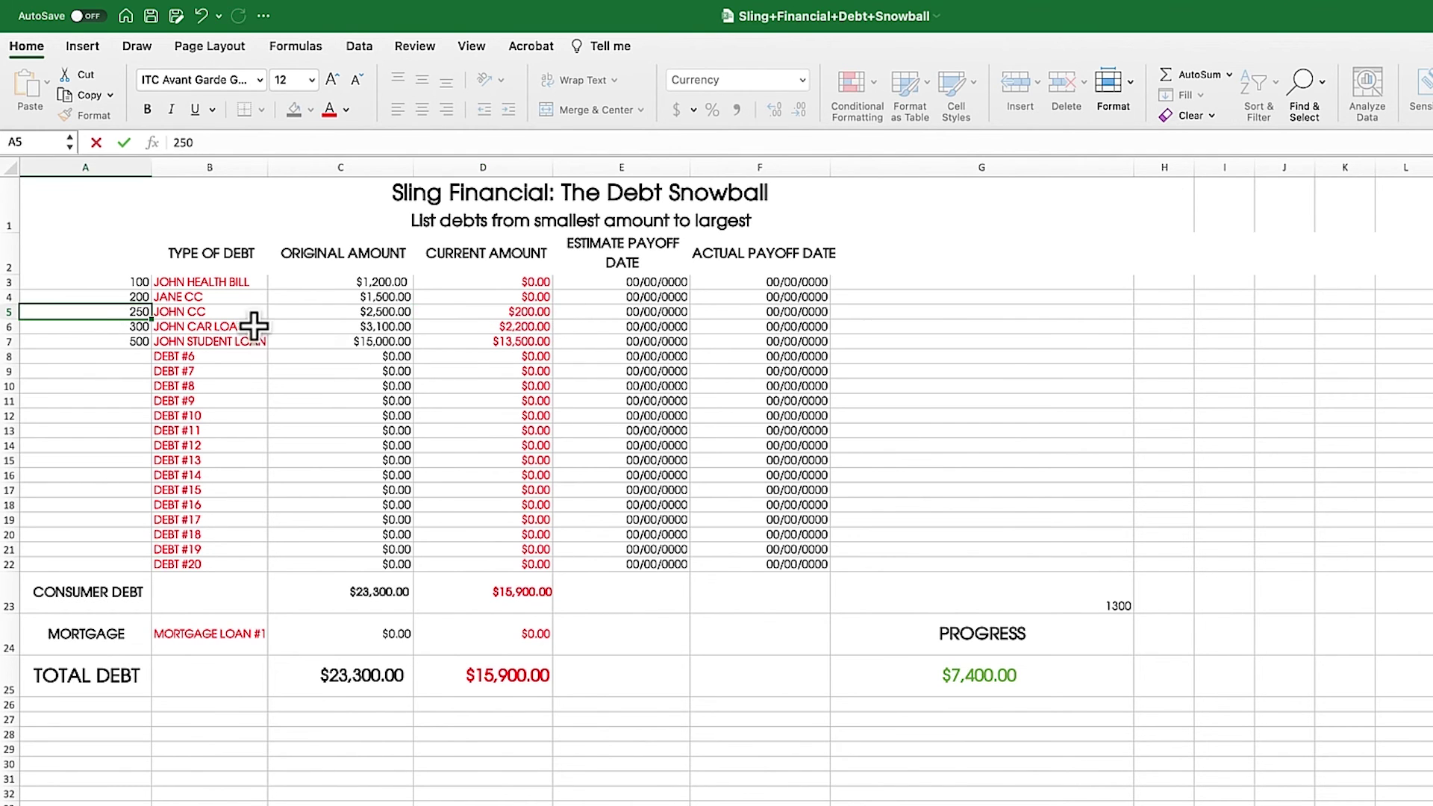
{"action": "double_click", "coordinate": [521, 328]}
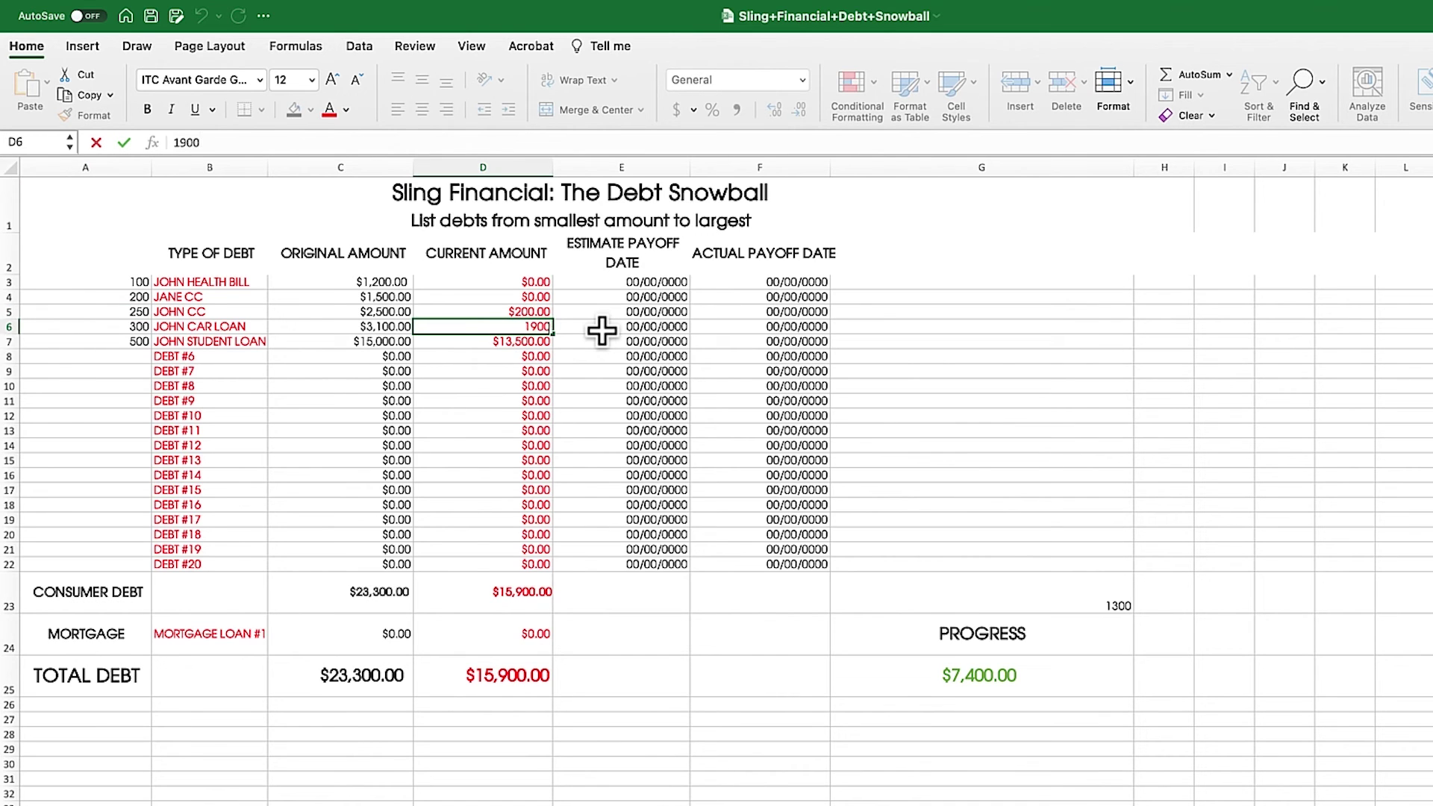
{"action": "double_click", "coordinate": [508, 341]}
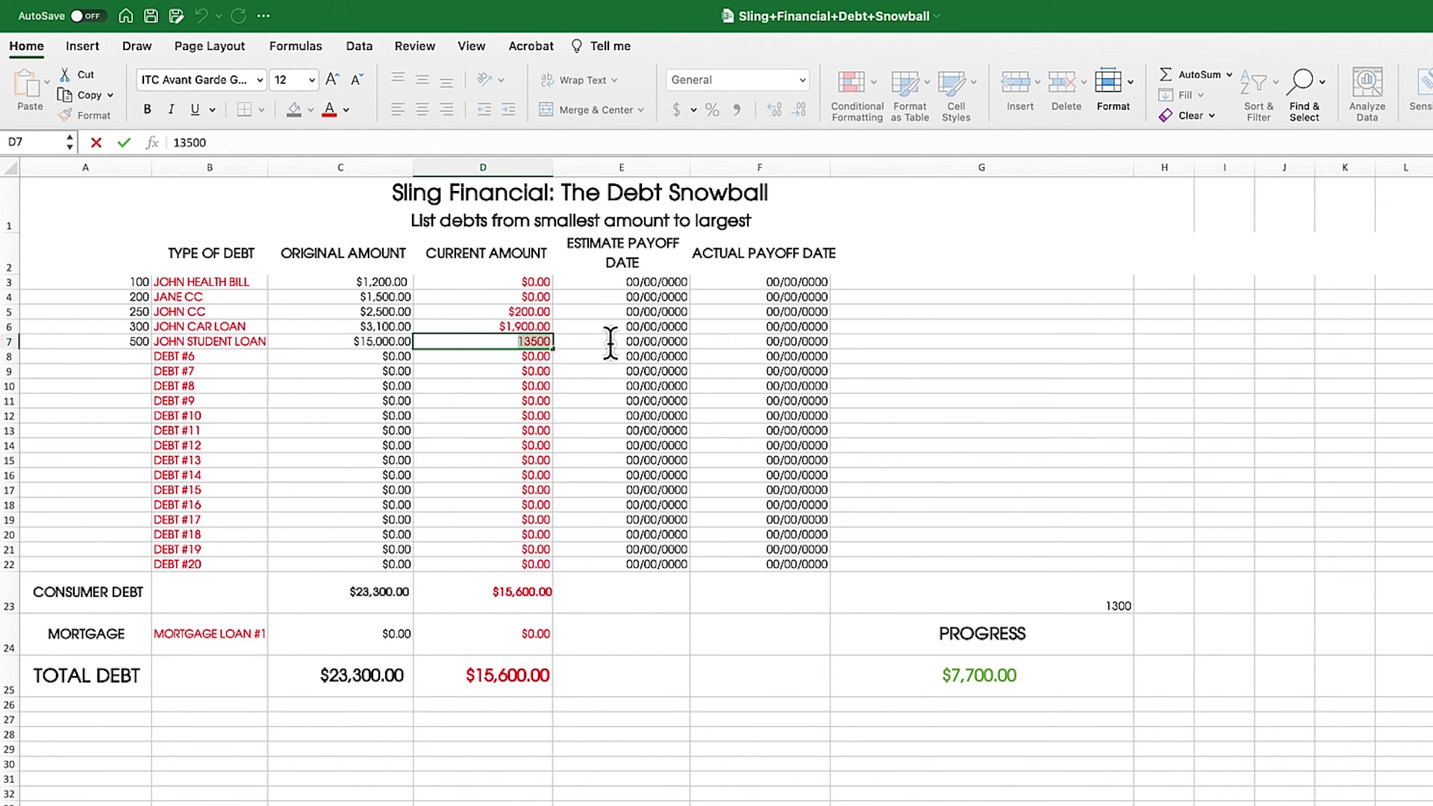
{"action": "type", "text": "13000"}
{"action": "left_click", "coordinate": [522, 358]}
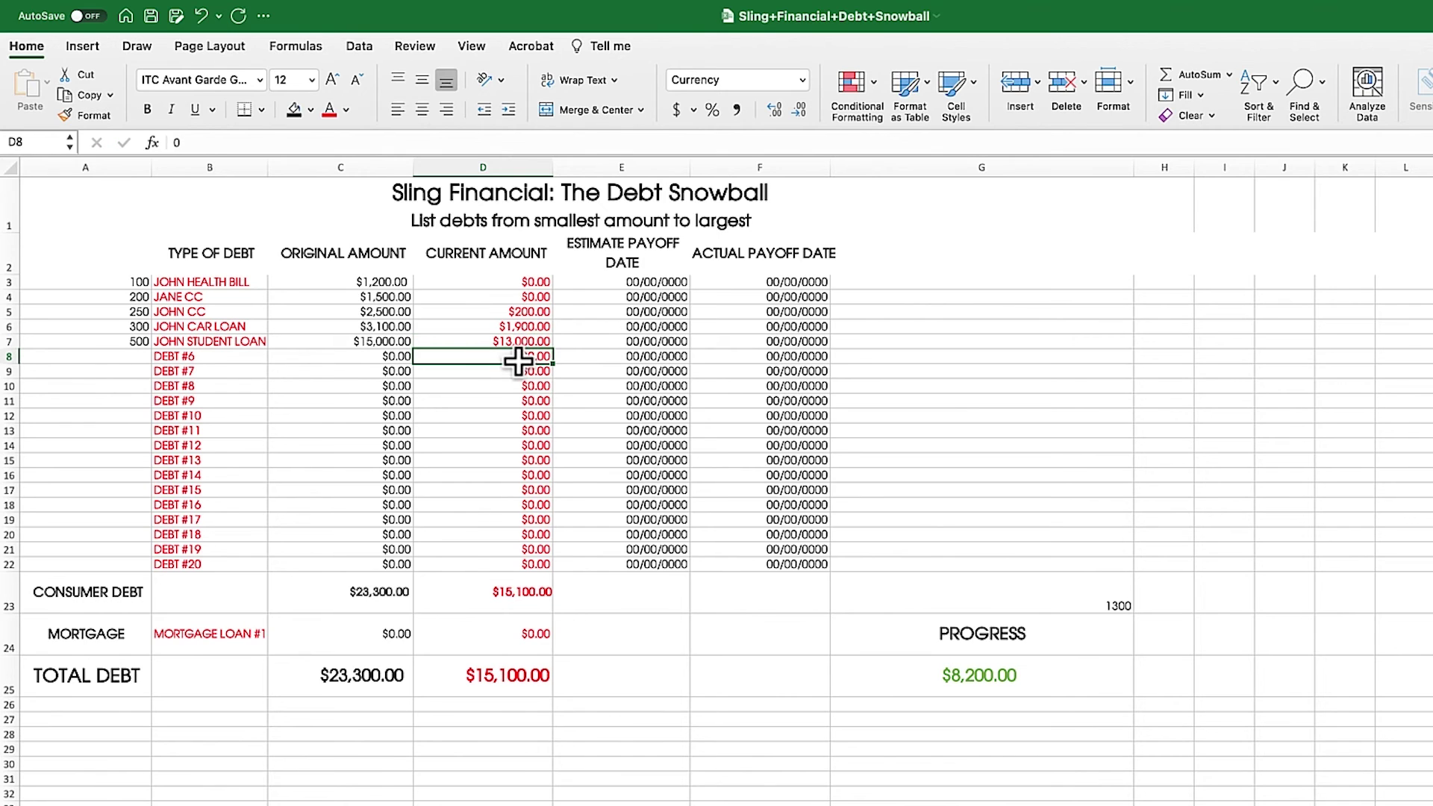
Spend the extra 1300 on the second CC and car loan, setting their current amounts in D5 and D6 to 0 and 800
{"action": "left_click", "coordinate": [1100, 605]}
{"action": "left_click", "coordinate": [529, 314]}
{"action": "double_click", "coordinate": [530, 314]}
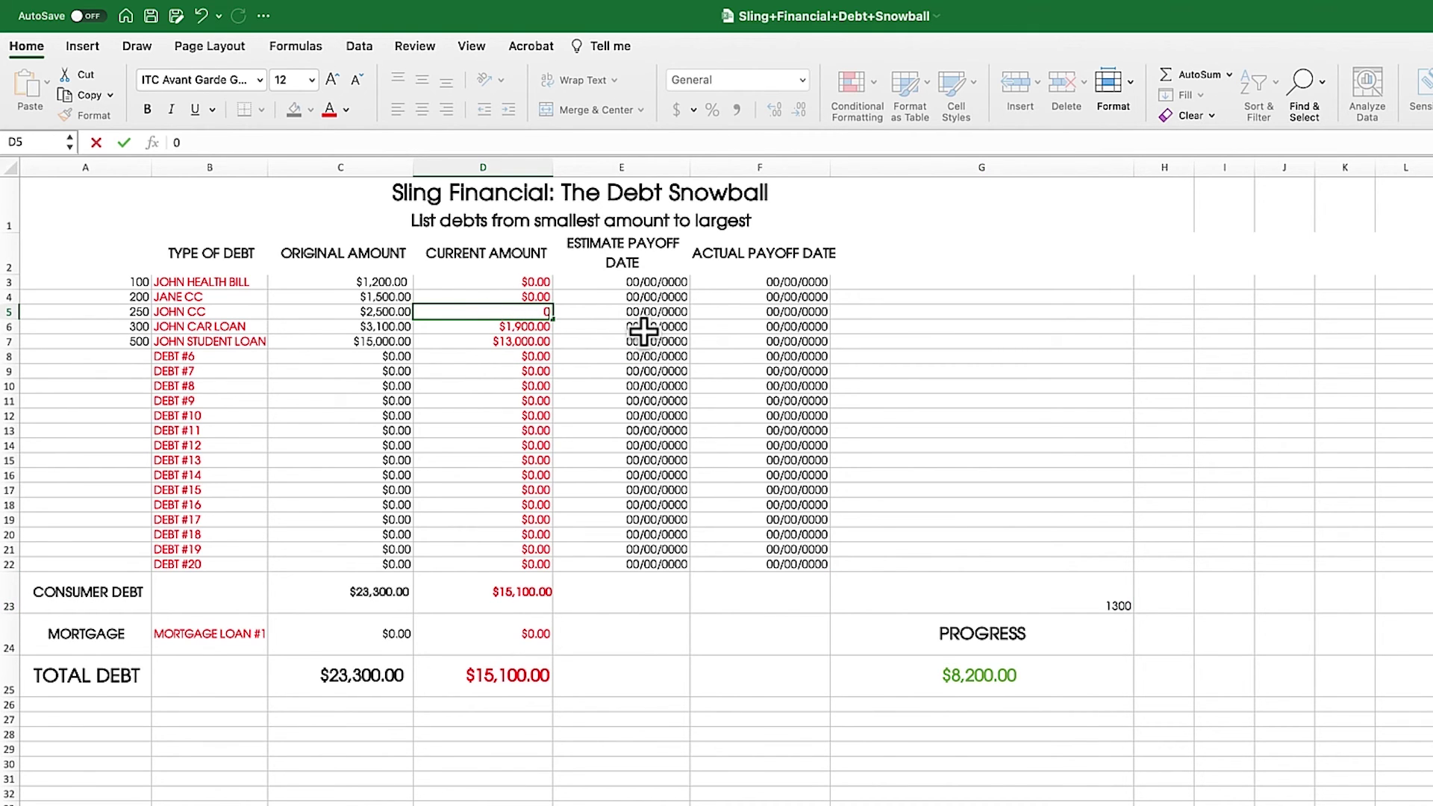
{"action": "double_click", "coordinate": [504, 327]}
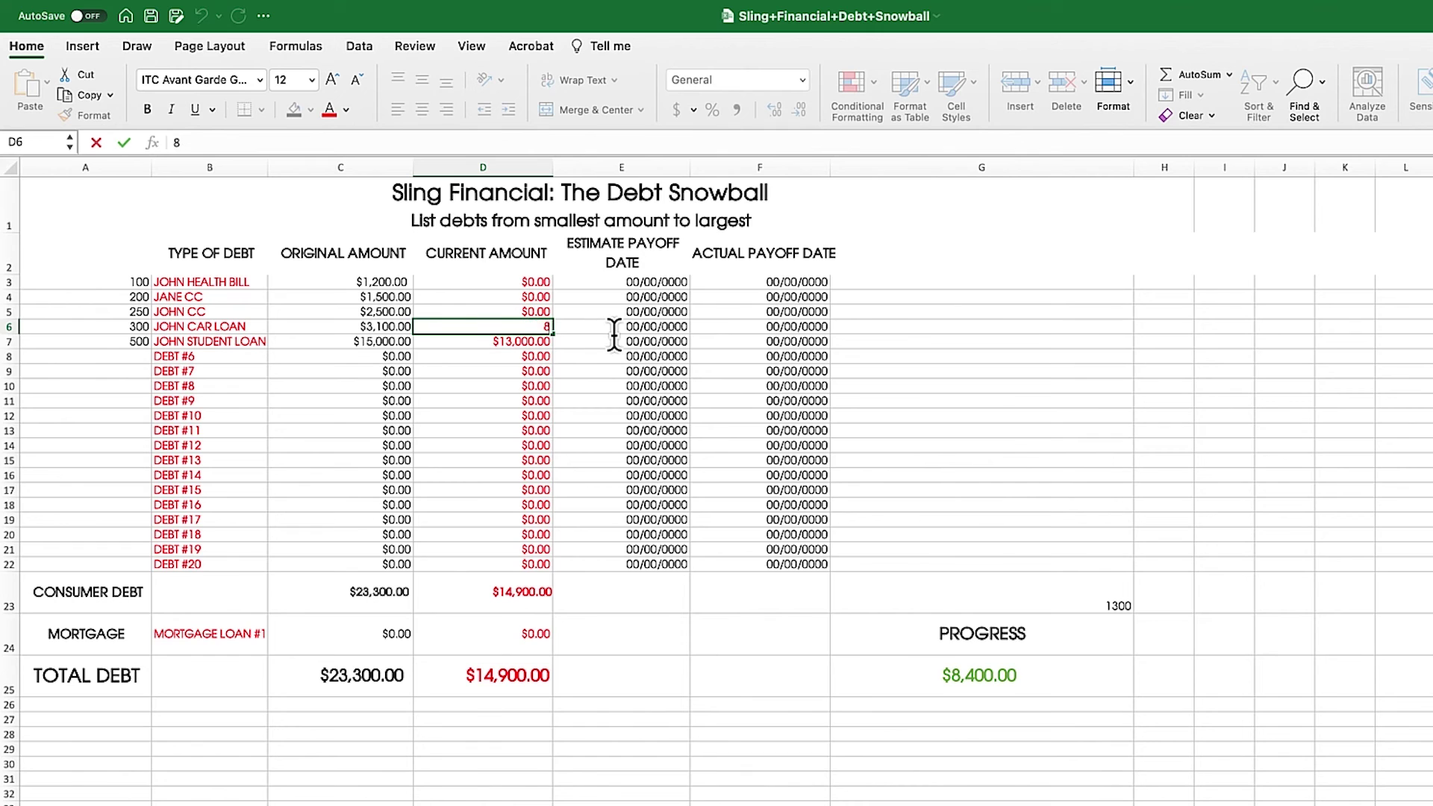
{"action": "key", "text": "Return"}
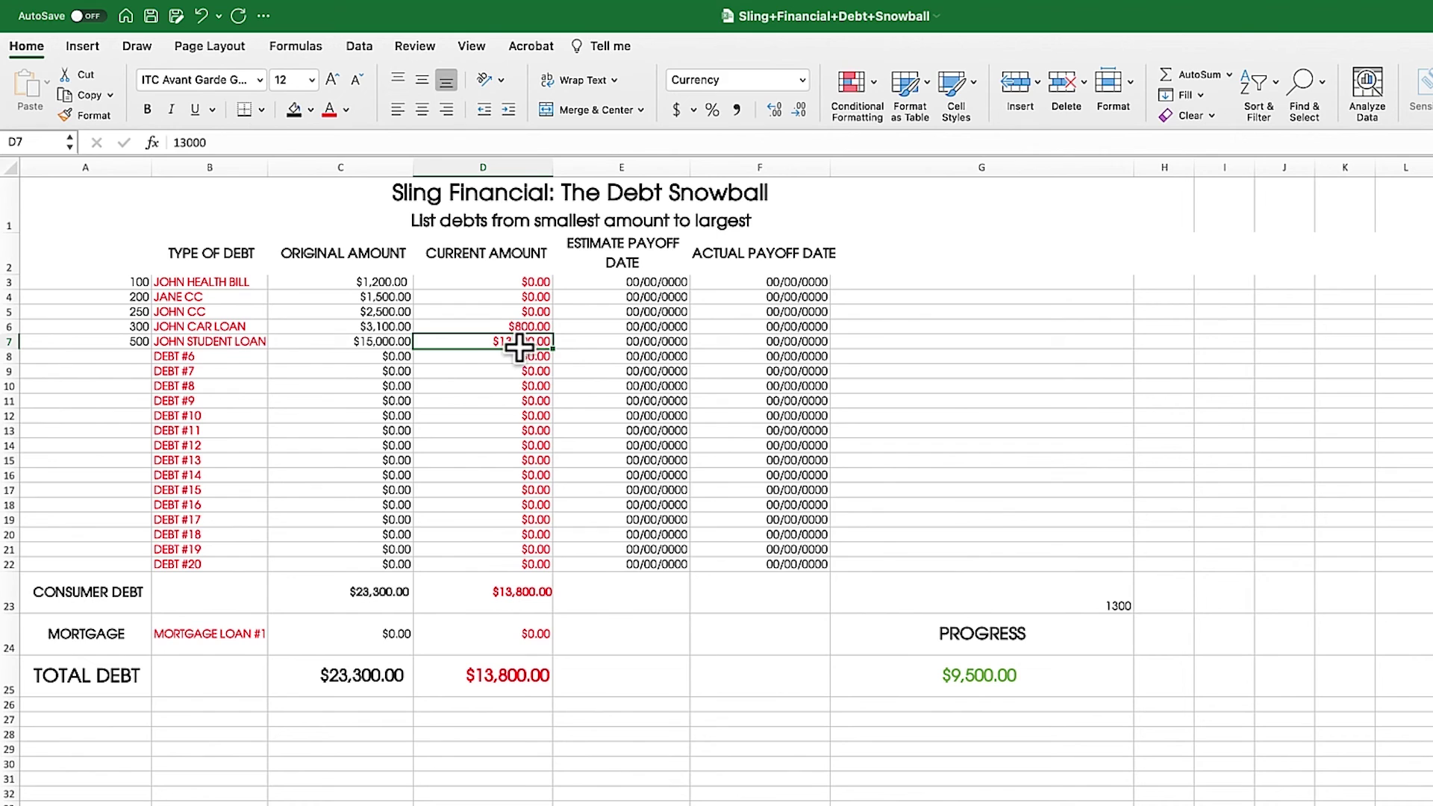
Set the current amounts of the car loan and student loan in D6 and D7 to 500 and 12500
{"action": "left_click", "coordinate": [236, 341]}
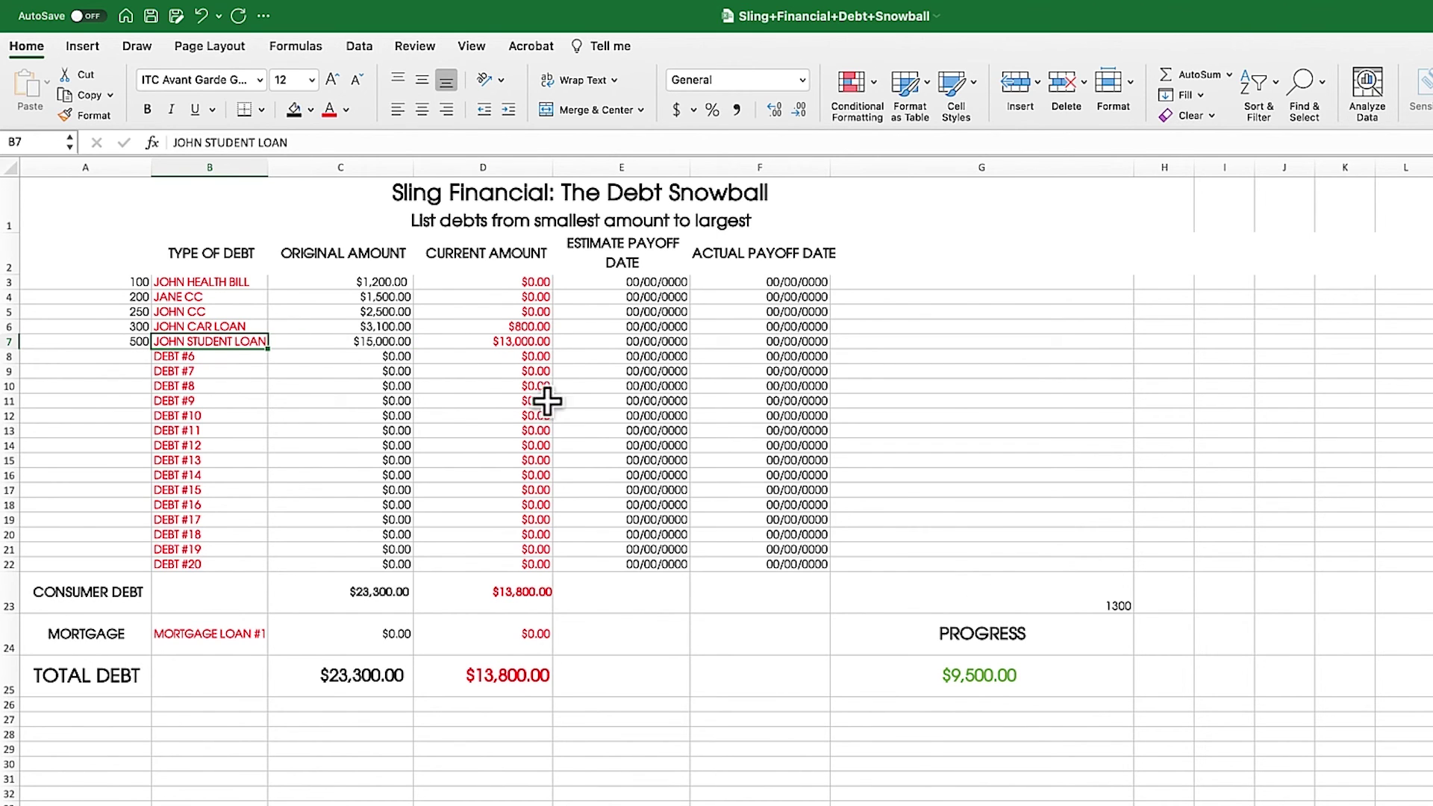
{"action": "left_click", "coordinate": [525, 326]}
{"action": "type", "text": "800"}
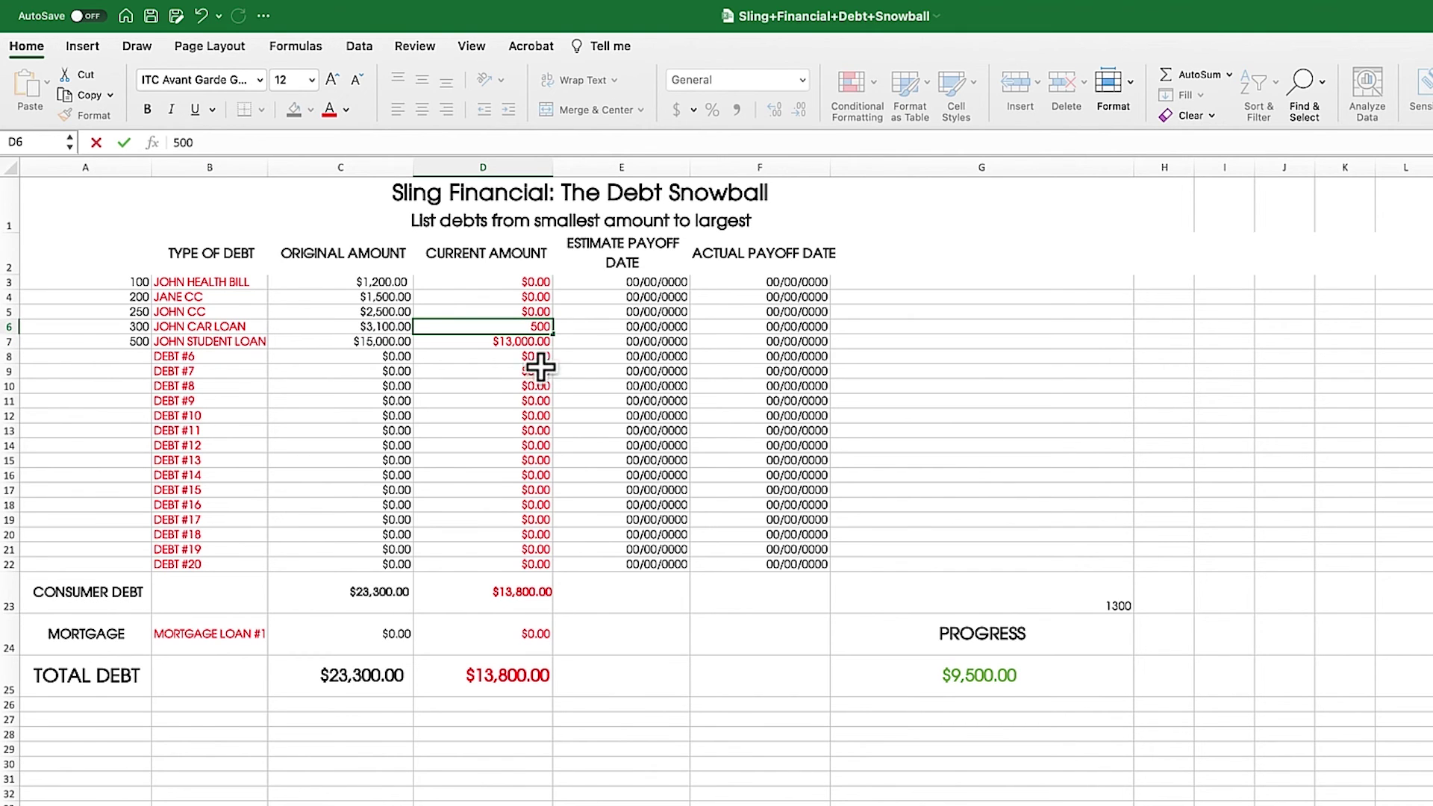
{"action": "left_click", "coordinate": [525, 342]}
{"action": "type", "text": "12500"}
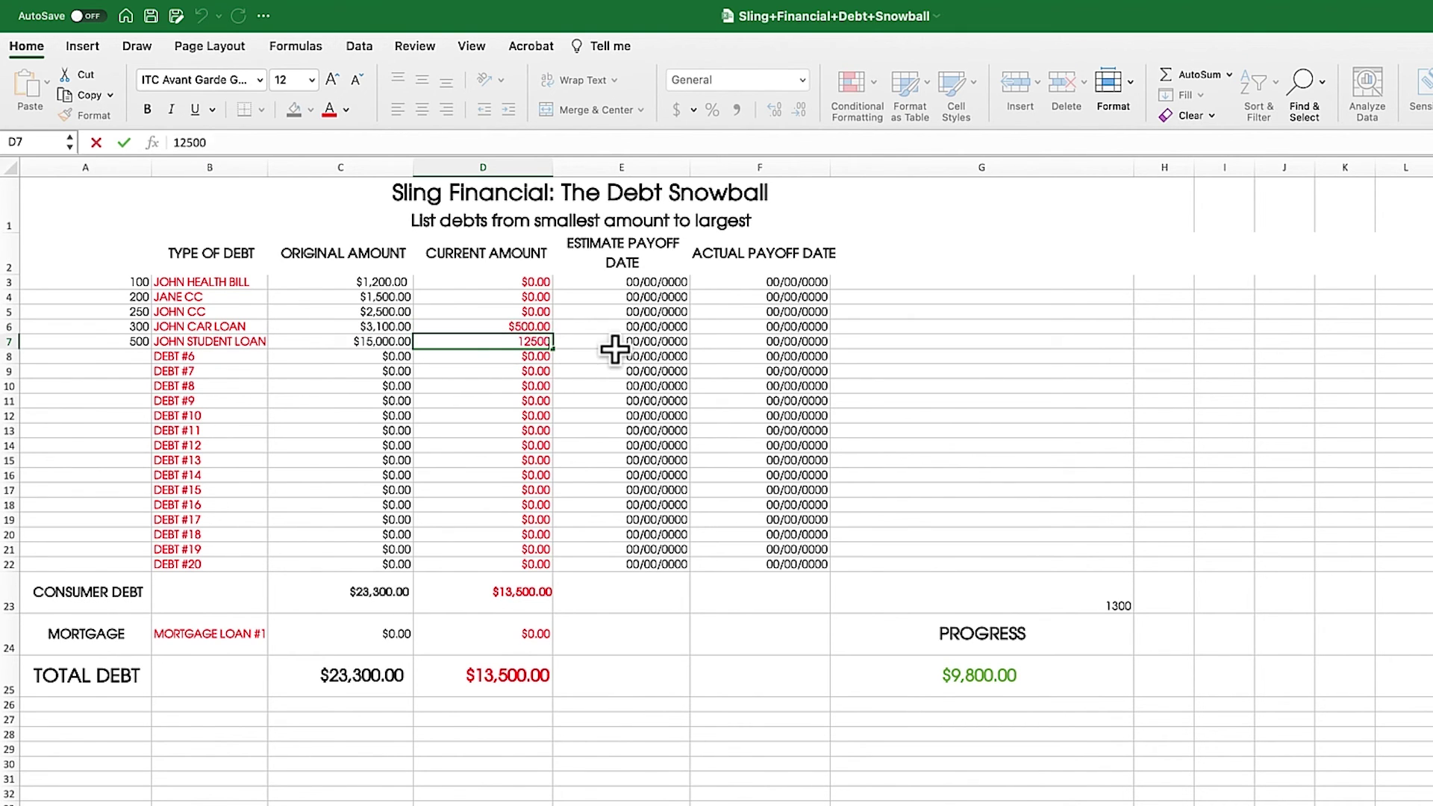
{"action": "key", "text": "Return"}
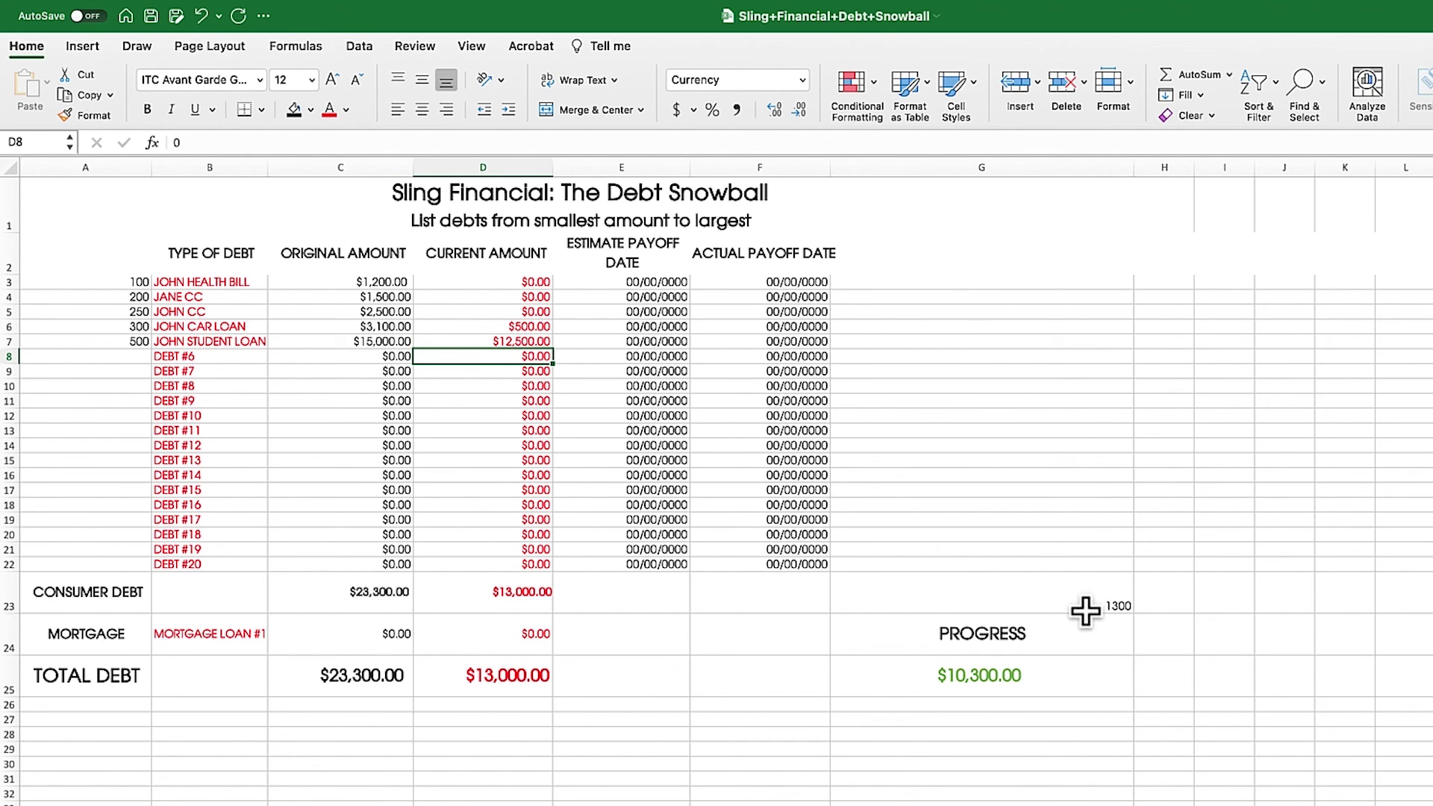
Add the second CC debt's freed 250 payment to the extra amount in G23, making it 1550
{"action": "left_click", "coordinate": [1098, 605]}
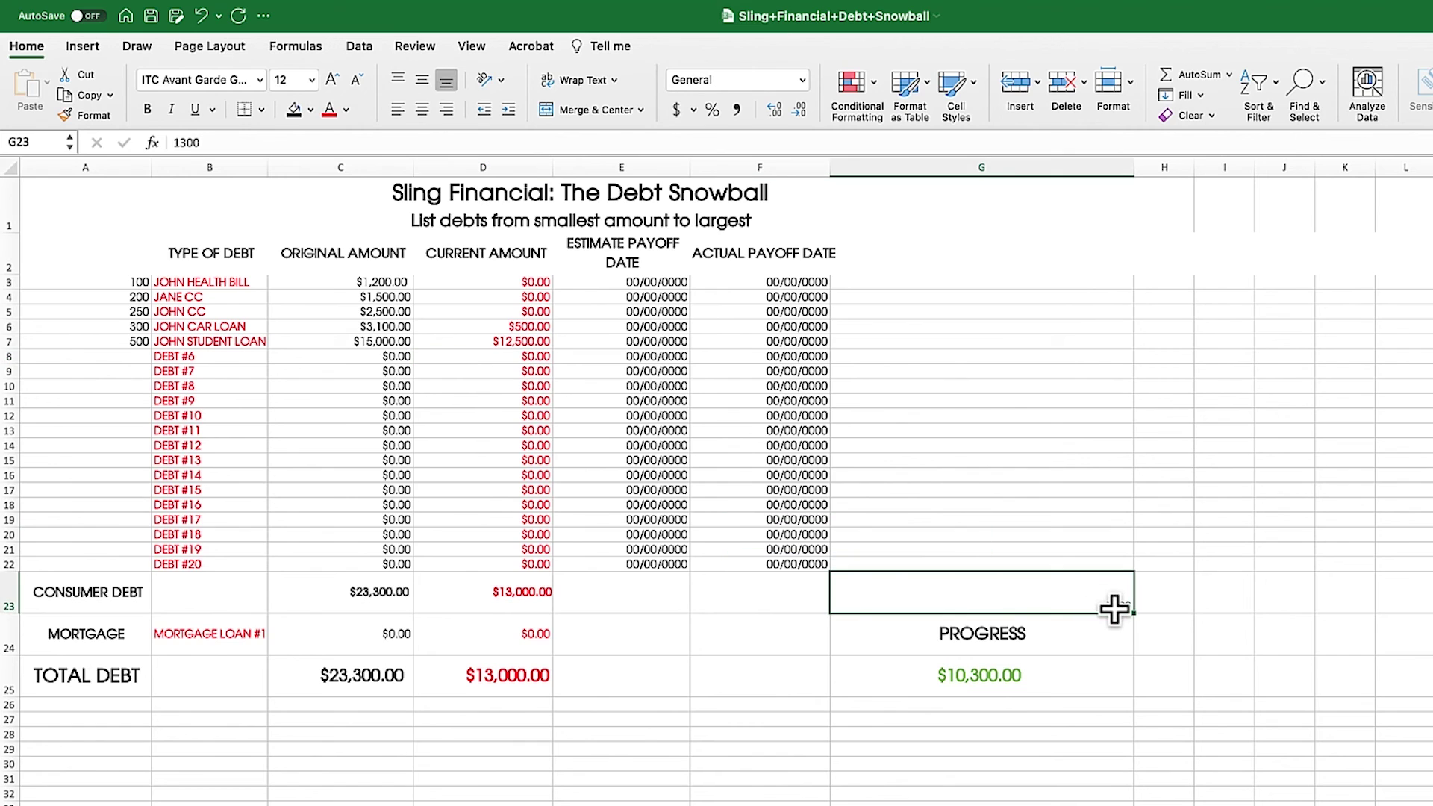
{"action": "double_click", "coordinate": [1081, 605]}
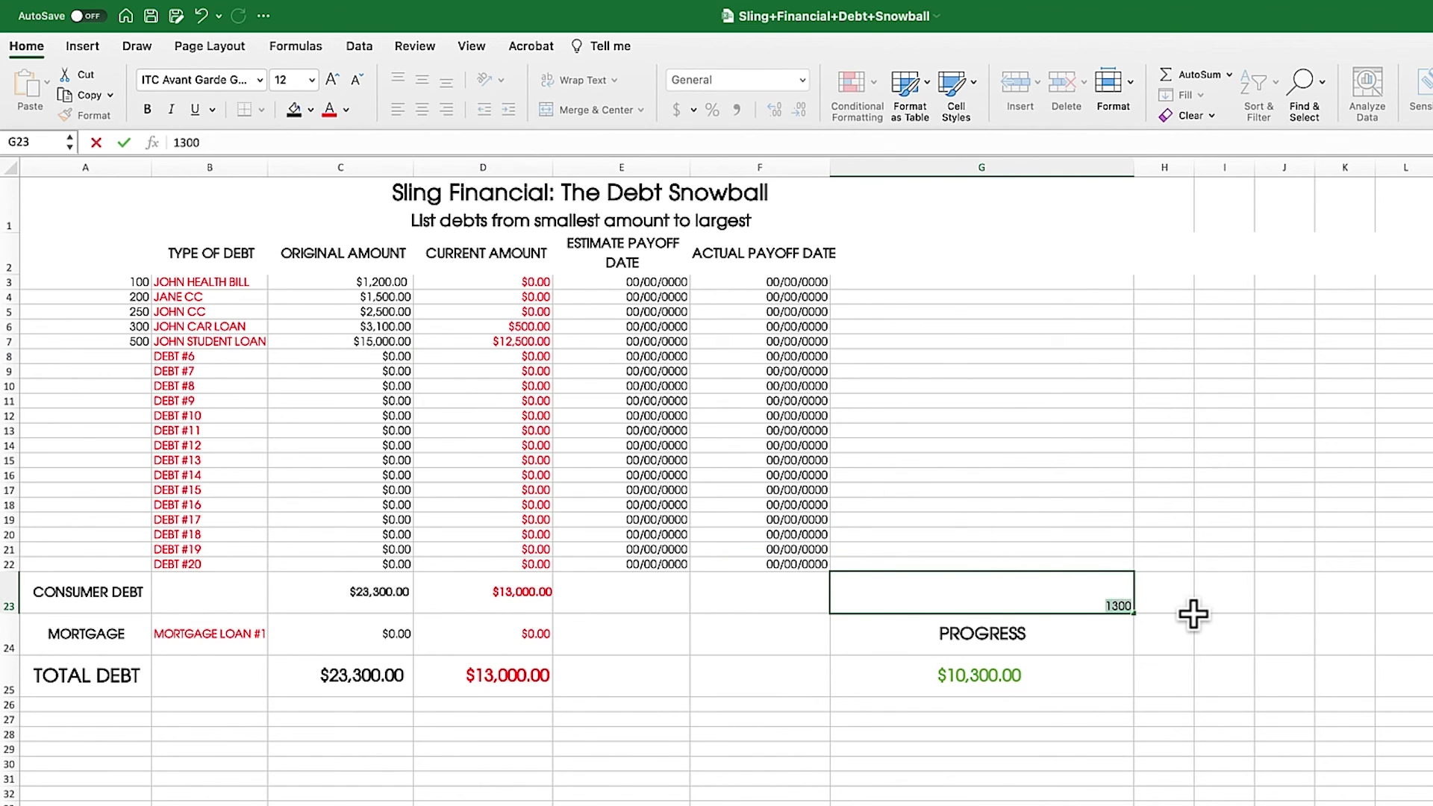
{"action": "key", "text": "BackSpace"}
{"action": "key", "text": "BackSpace"}
{"action": "key", "text": "BackSpace"}
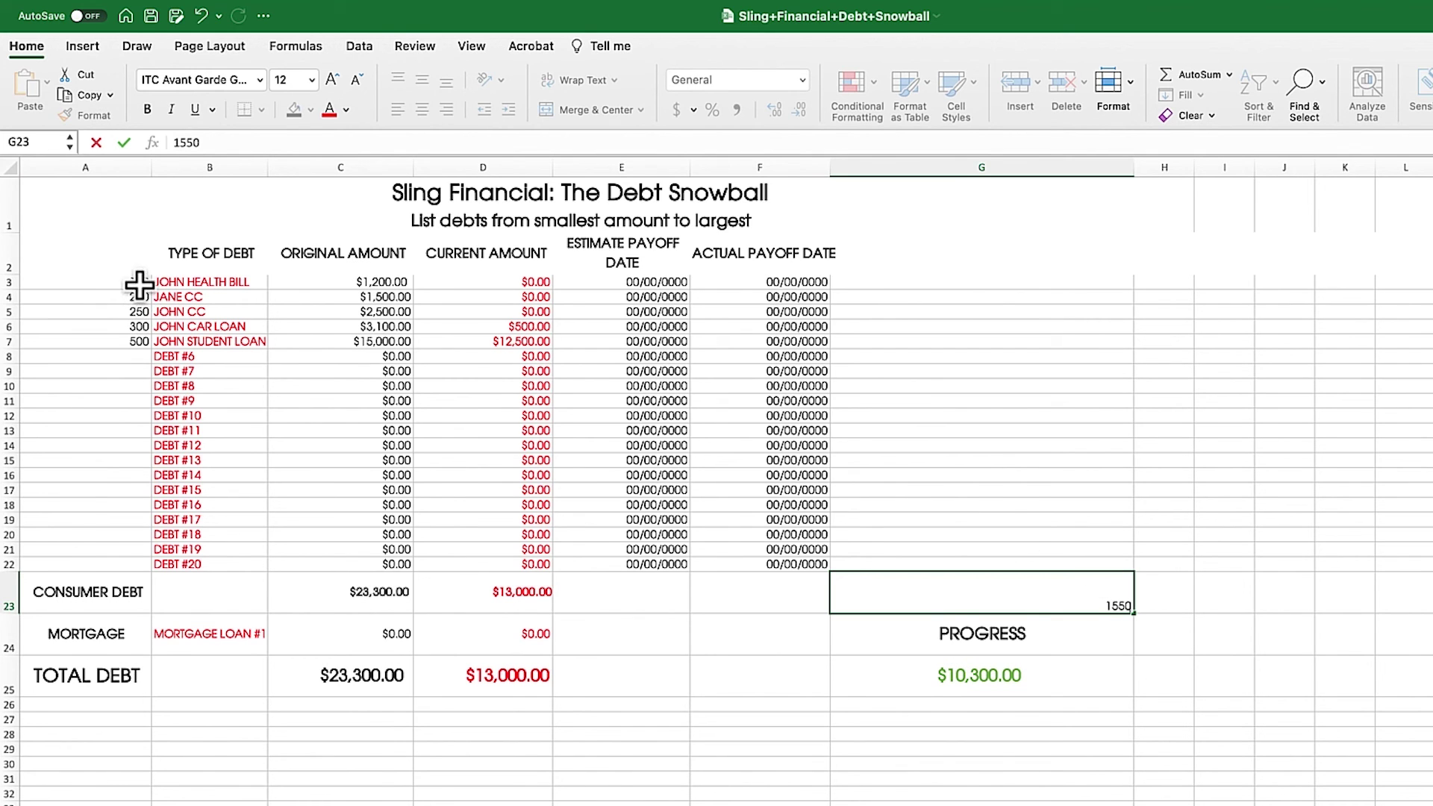
Apply the extra 1550 to the remaining debts, setting the car loan in D6 to 0 and the student loan in D7 to 11450
{"action": "left_click", "coordinate": [540, 329]}
{"action": "double_click", "coordinate": [476, 329]}
{"action": "left_click_drag", "start_coordinate": [476, 329], "coordinate": [667, 334]}
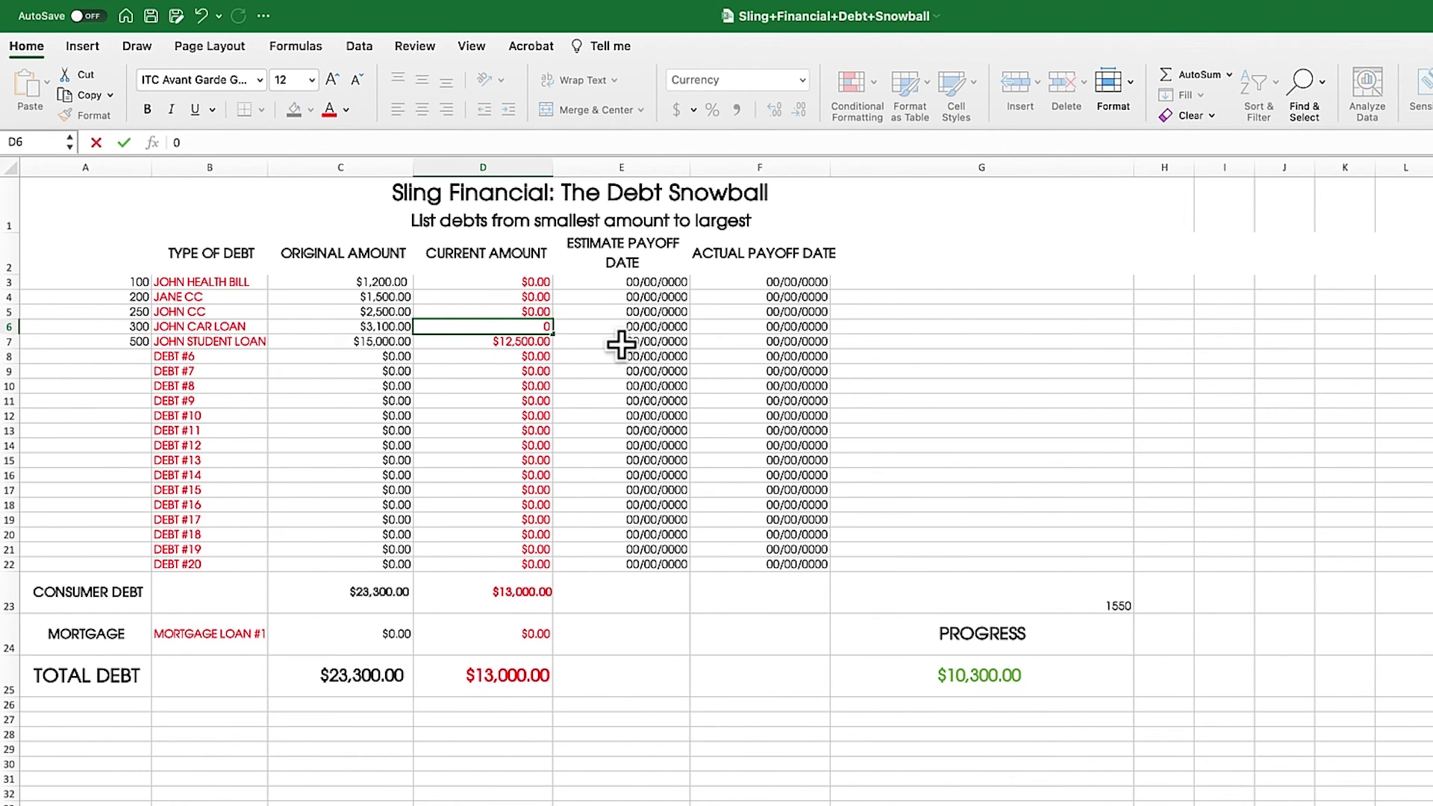
{"action": "left_click", "coordinate": [514, 343]}
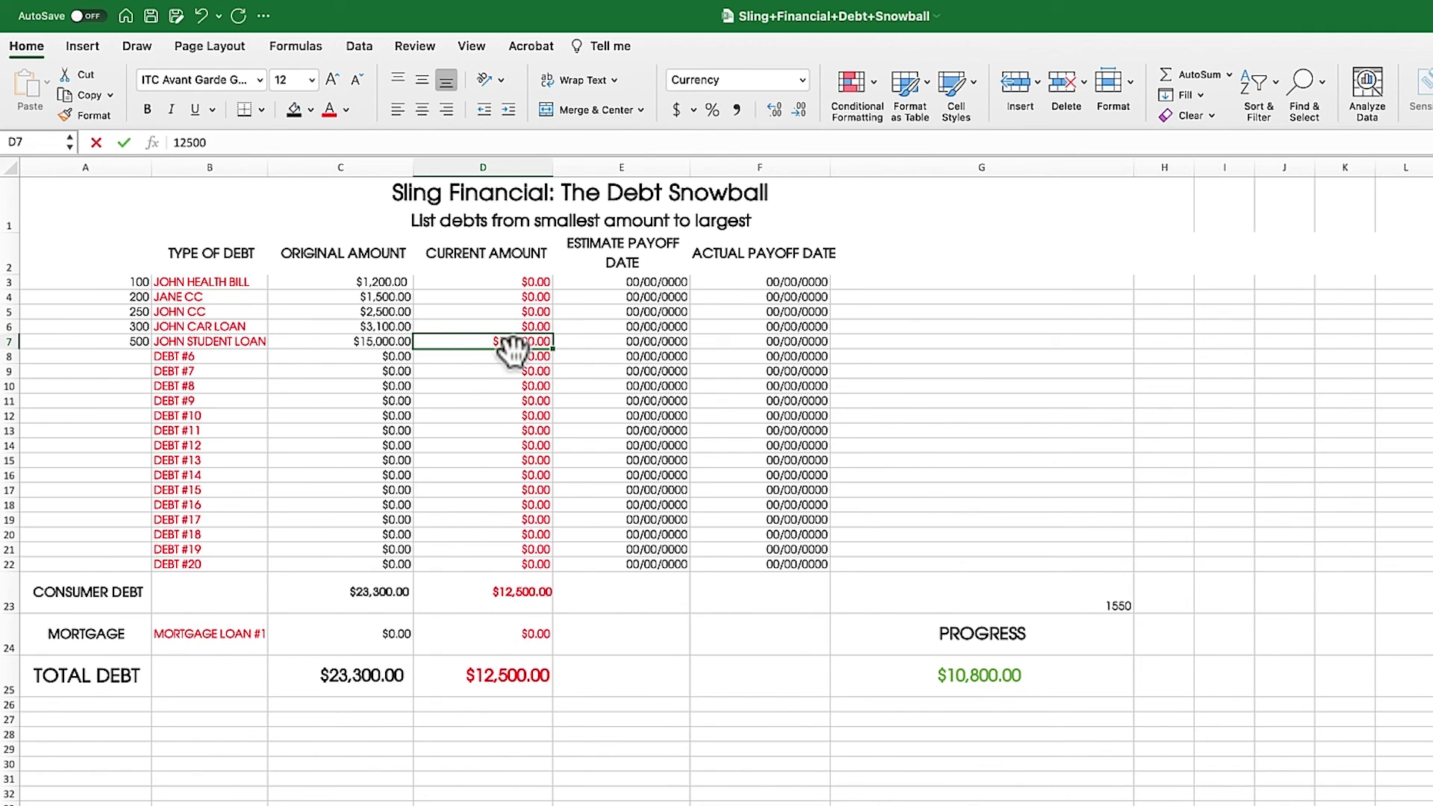
{"action": "double_click", "coordinate": [480, 346]}
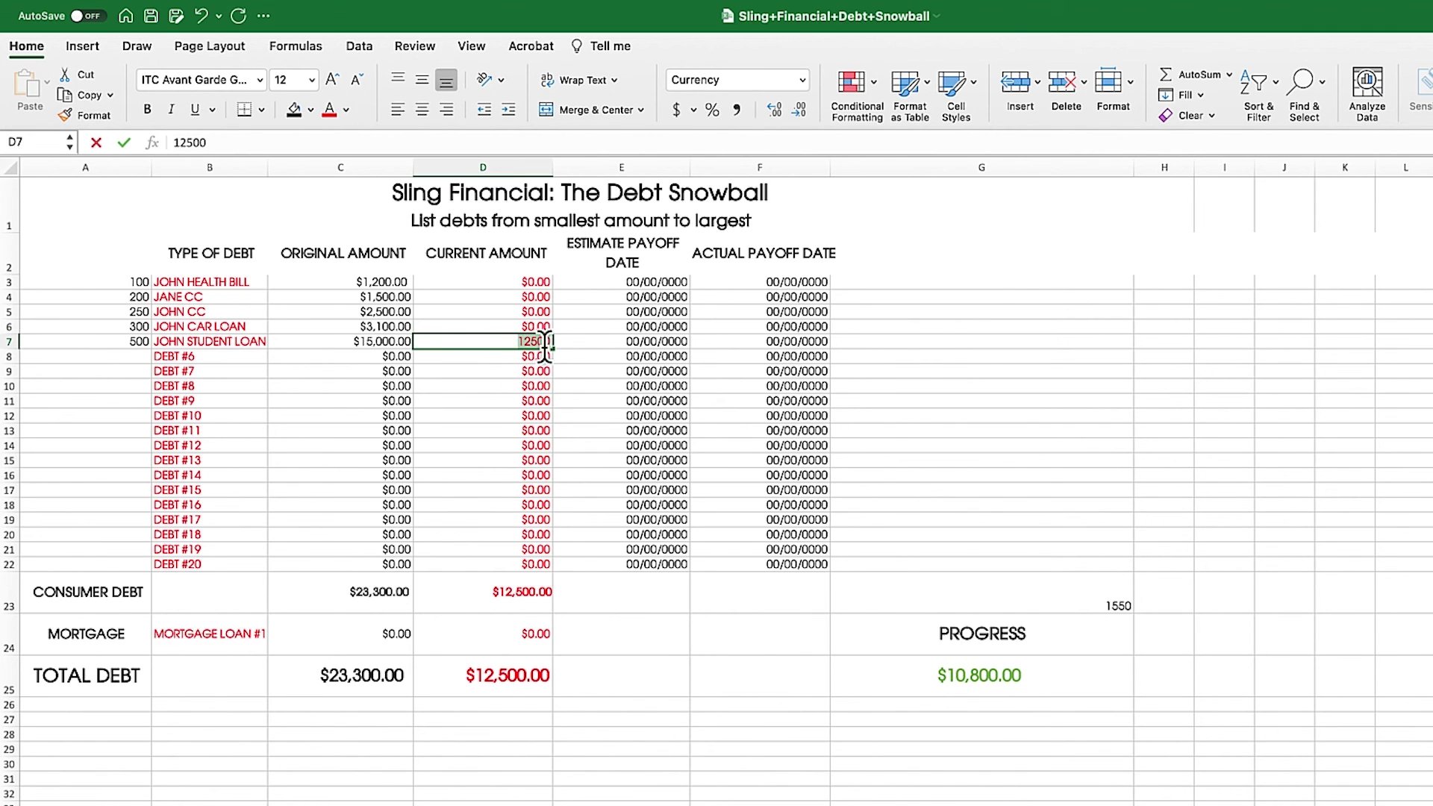
{"action": "left_click_drag", "start_coordinate": [480, 345], "coordinate": [600, 348]}
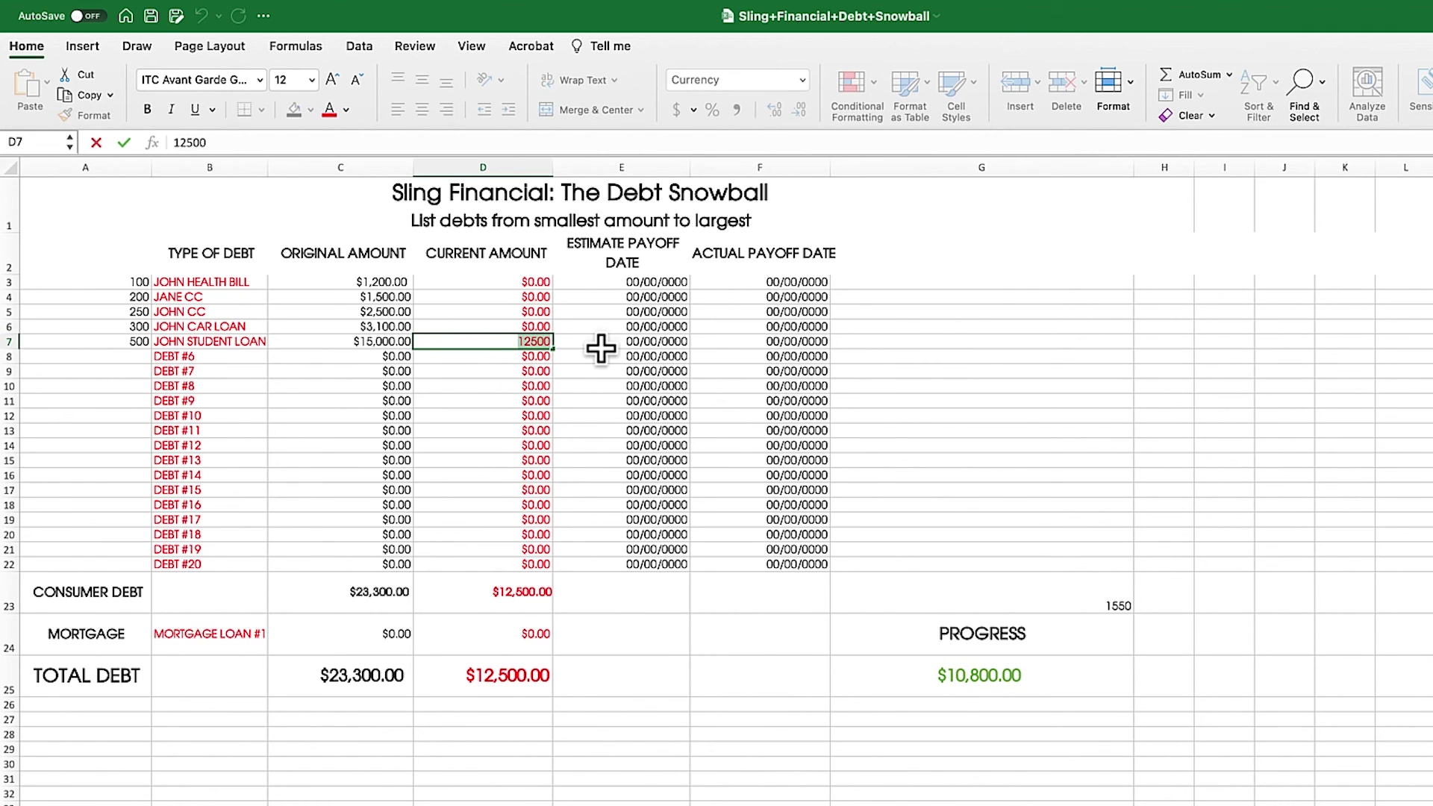
{"action": "left_click", "coordinate": [523, 357]}
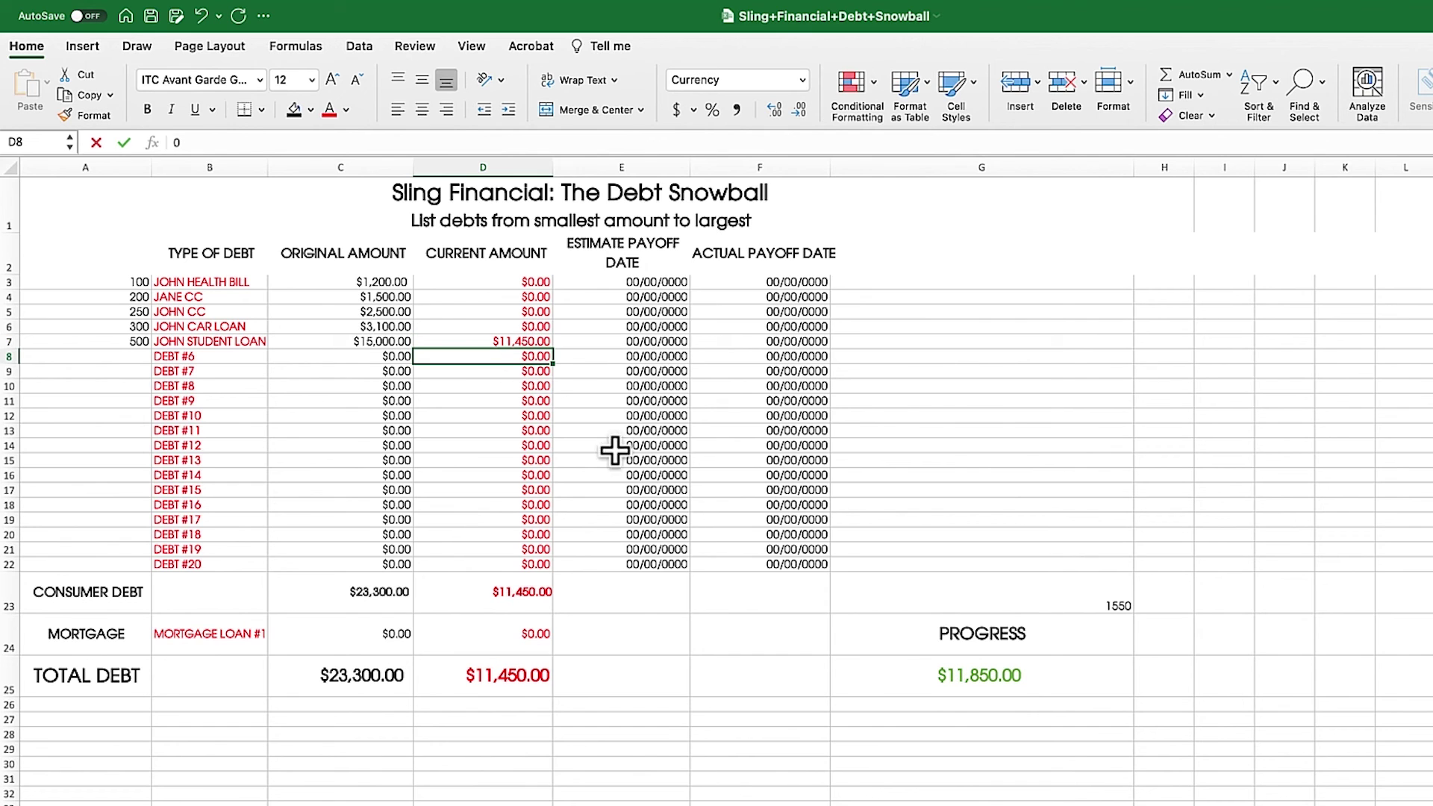
Add the car loan's freed 300 payment to the extra amount in G23, making it 1850
{"action": "left_click", "coordinate": [1087, 616]}
{"action": "left_click", "coordinate": [1085, 603]}
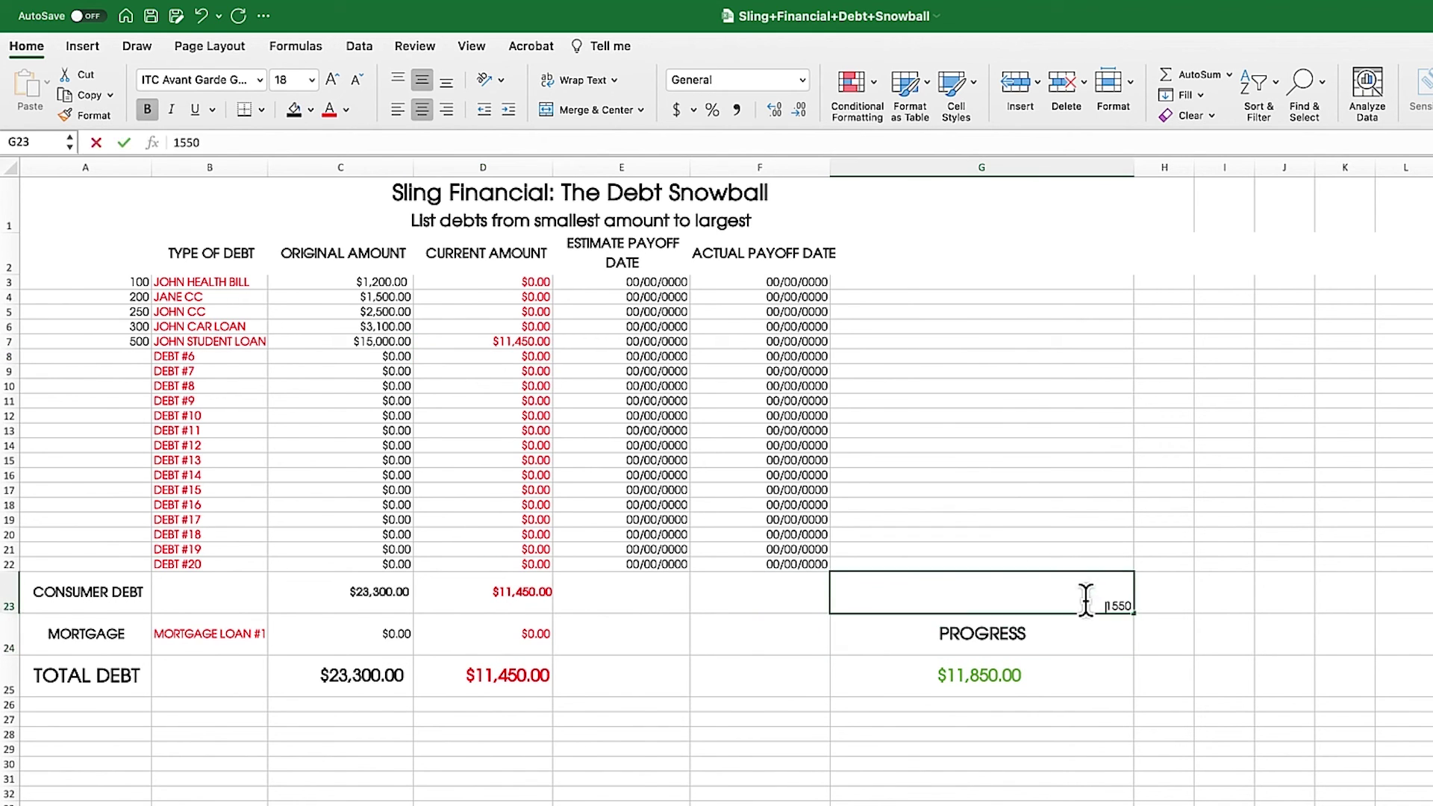
{"action": "double_click", "coordinate": [1083, 597]}
{"action": "left_click", "coordinate": [1094, 611]}
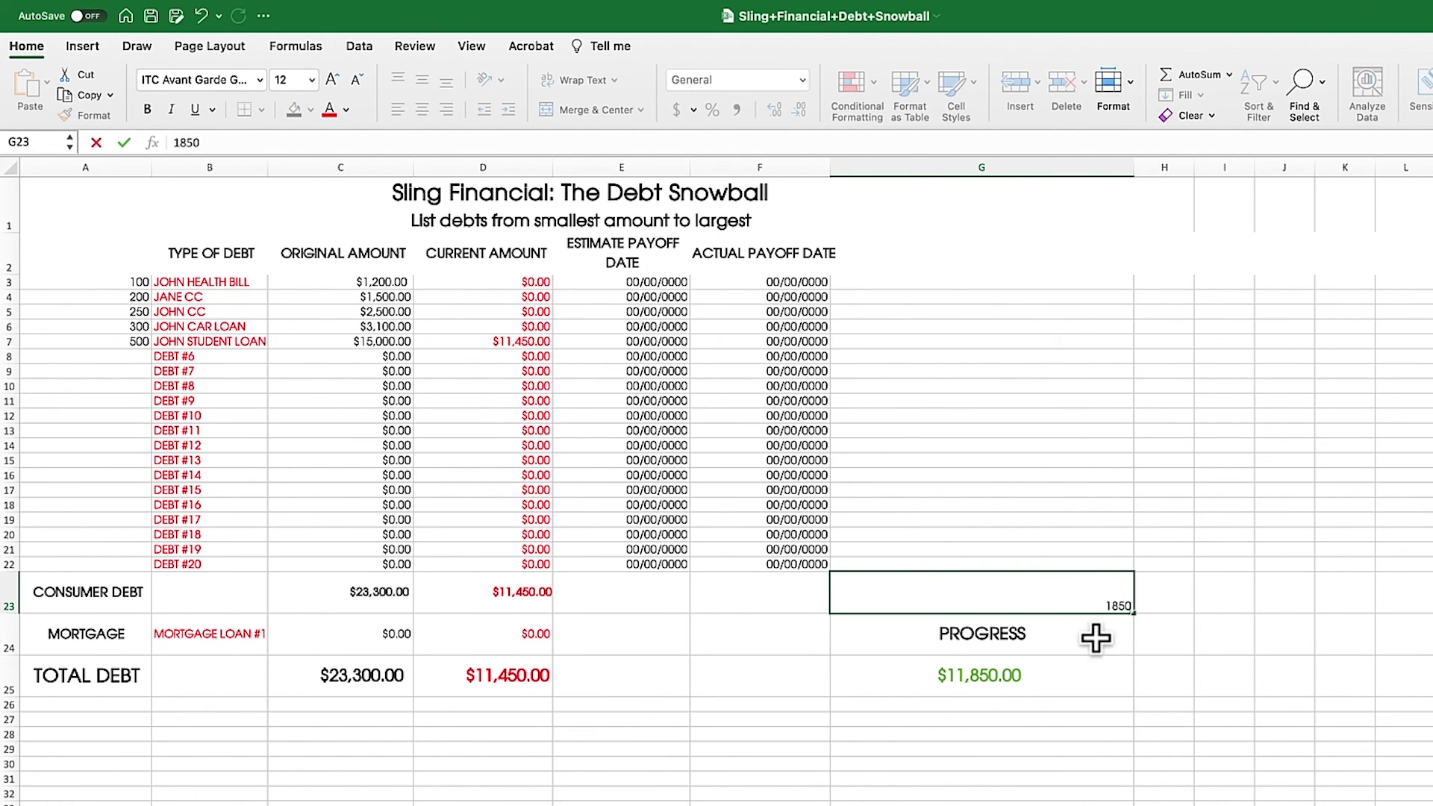
{"action": "left_click", "coordinate": [1094, 639]}
{"action": "left_click", "coordinate": [538, 342]}
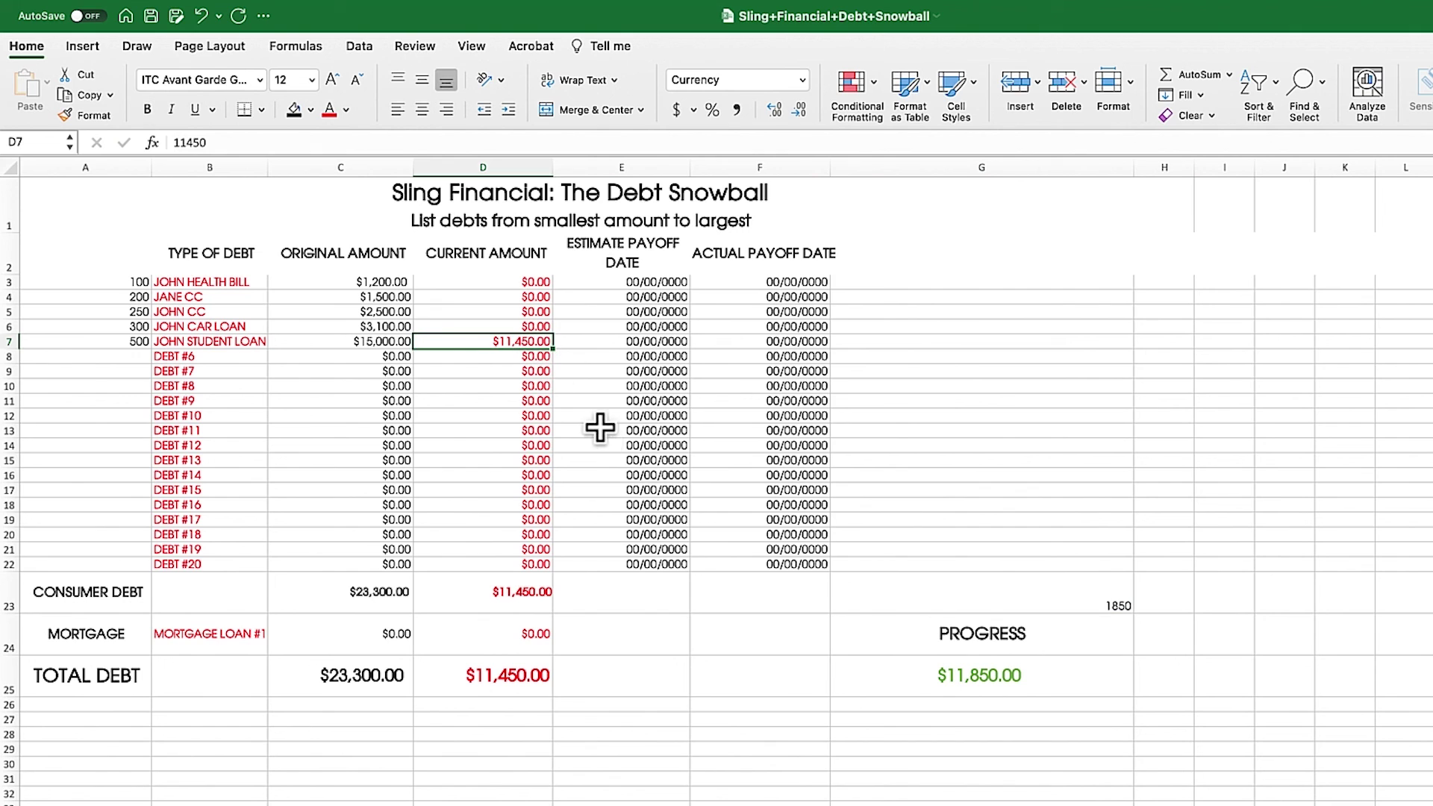
{"action": "left_click", "coordinate": [368, 587]}
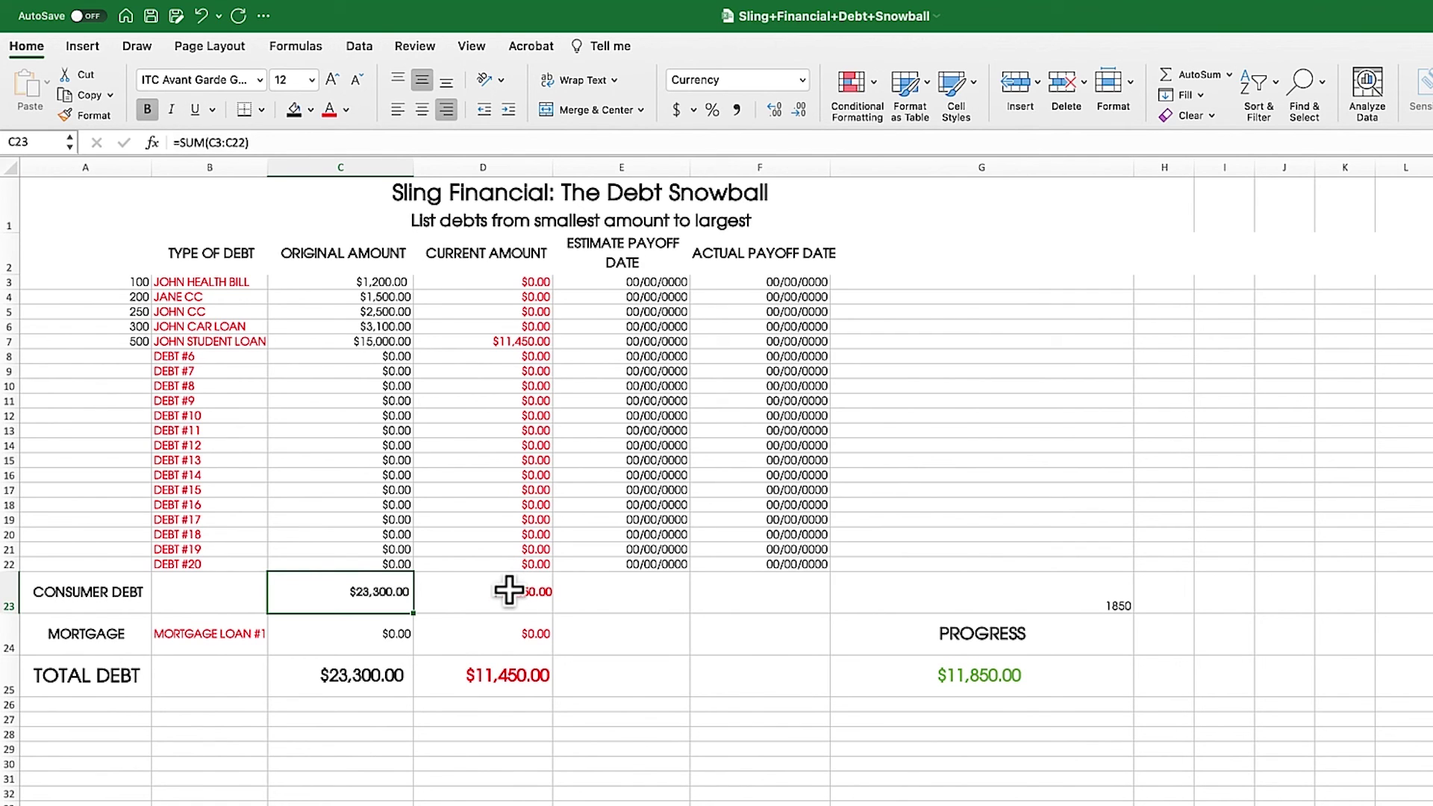
Enter 400000 as both the original and current mortgage amounts in C24 and D24, and check the total debt sums in row 25
{"action": "left_click", "coordinate": [261, 633]}
{"action": "double_click", "coordinate": [374, 633]}
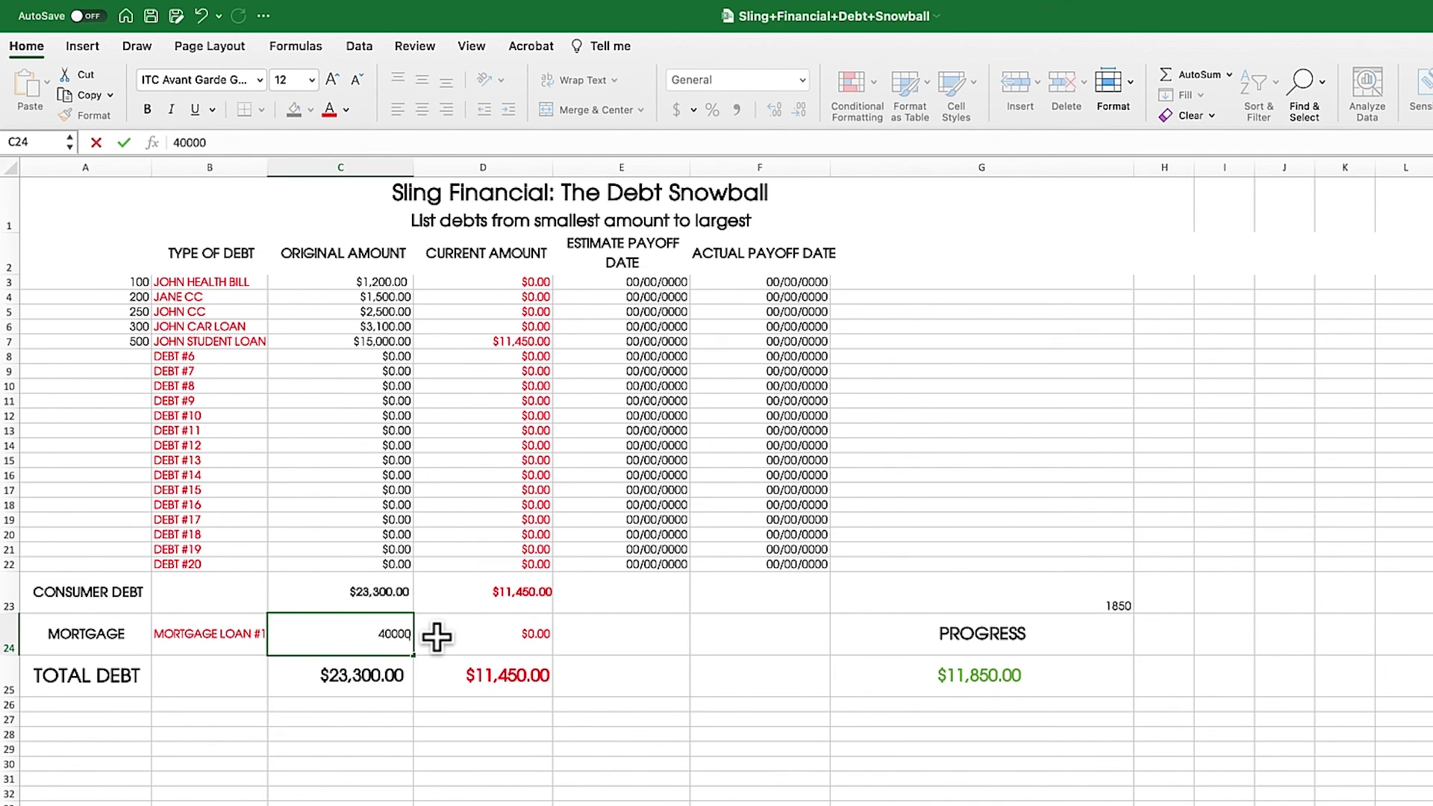
{"action": "left_click", "coordinate": [473, 647]}
{"action": "double_click", "coordinate": [473, 641]}
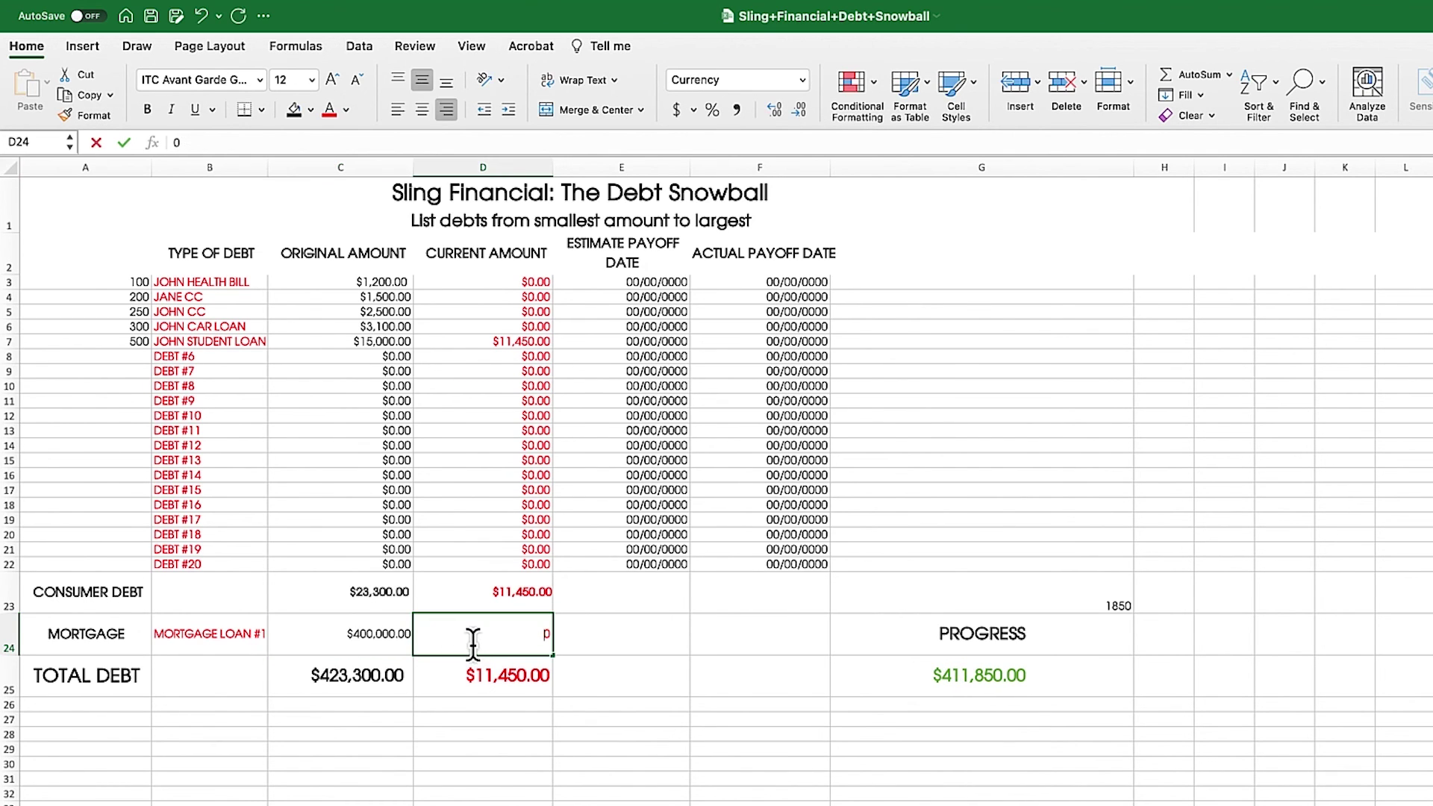
{"action": "type", "text": "400000"}
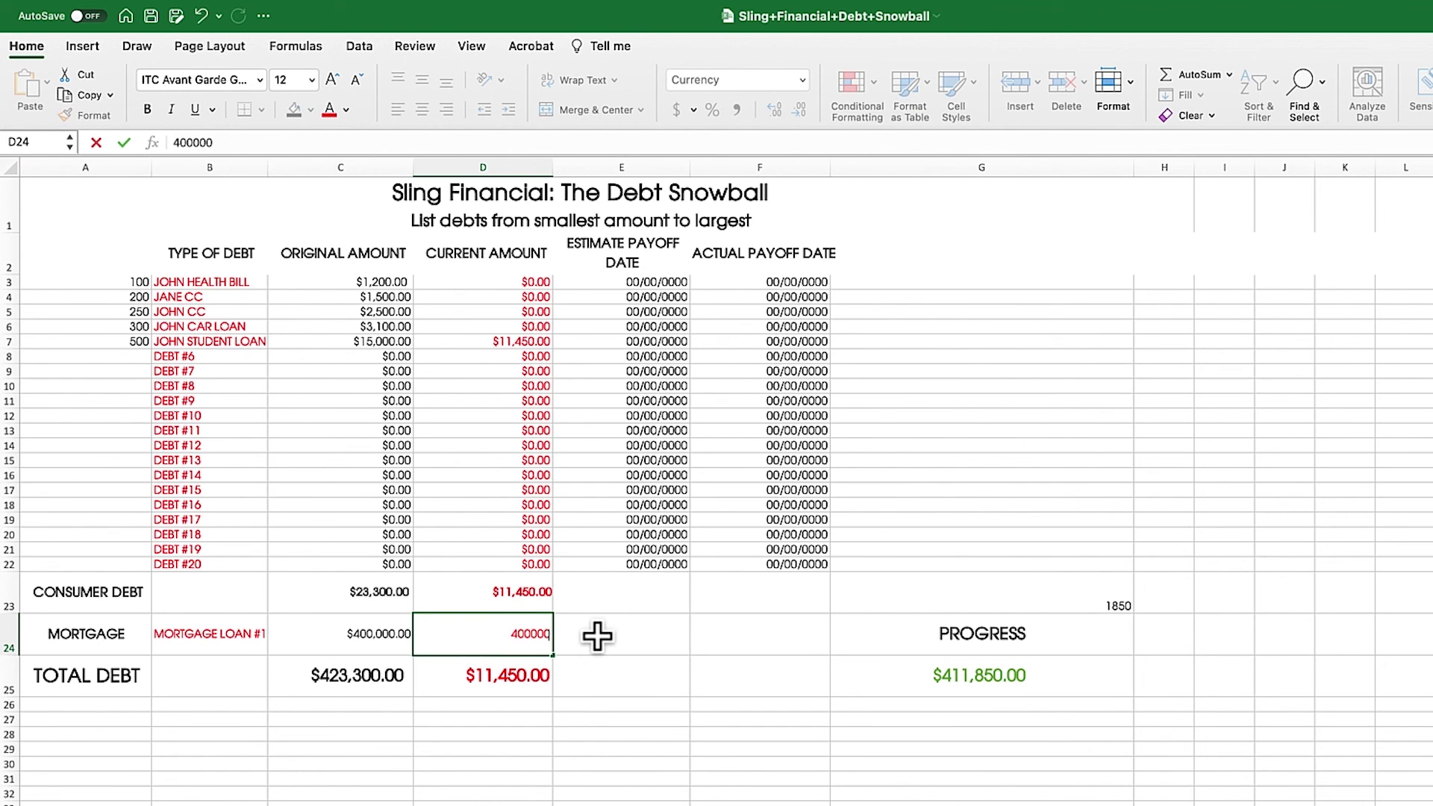
{"action": "type", "text": ",000"}
{"action": "left_click", "coordinate": [603, 638]}
{"action": "left_click", "coordinate": [481, 672]}
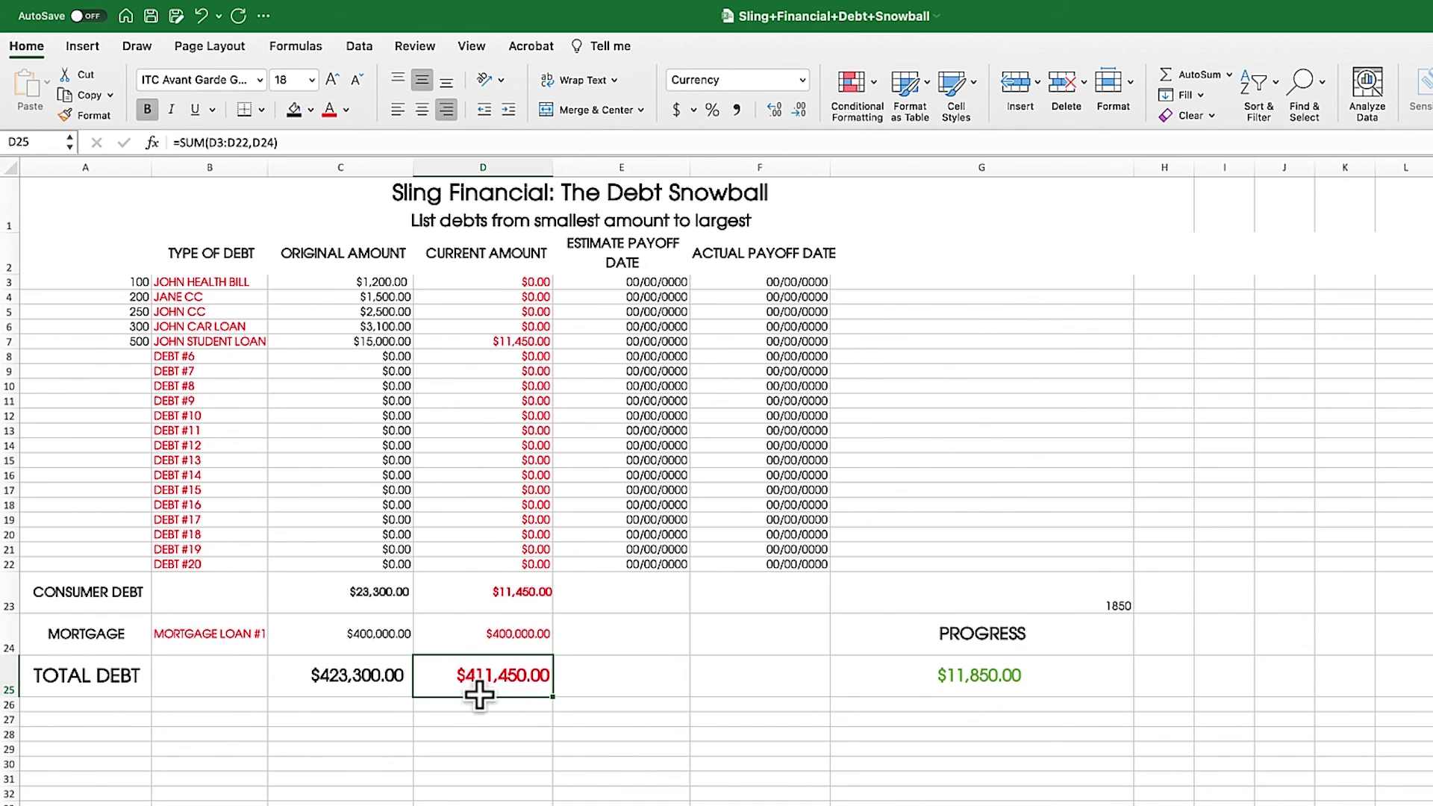
{"action": "left_click", "coordinate": [334, 678]}
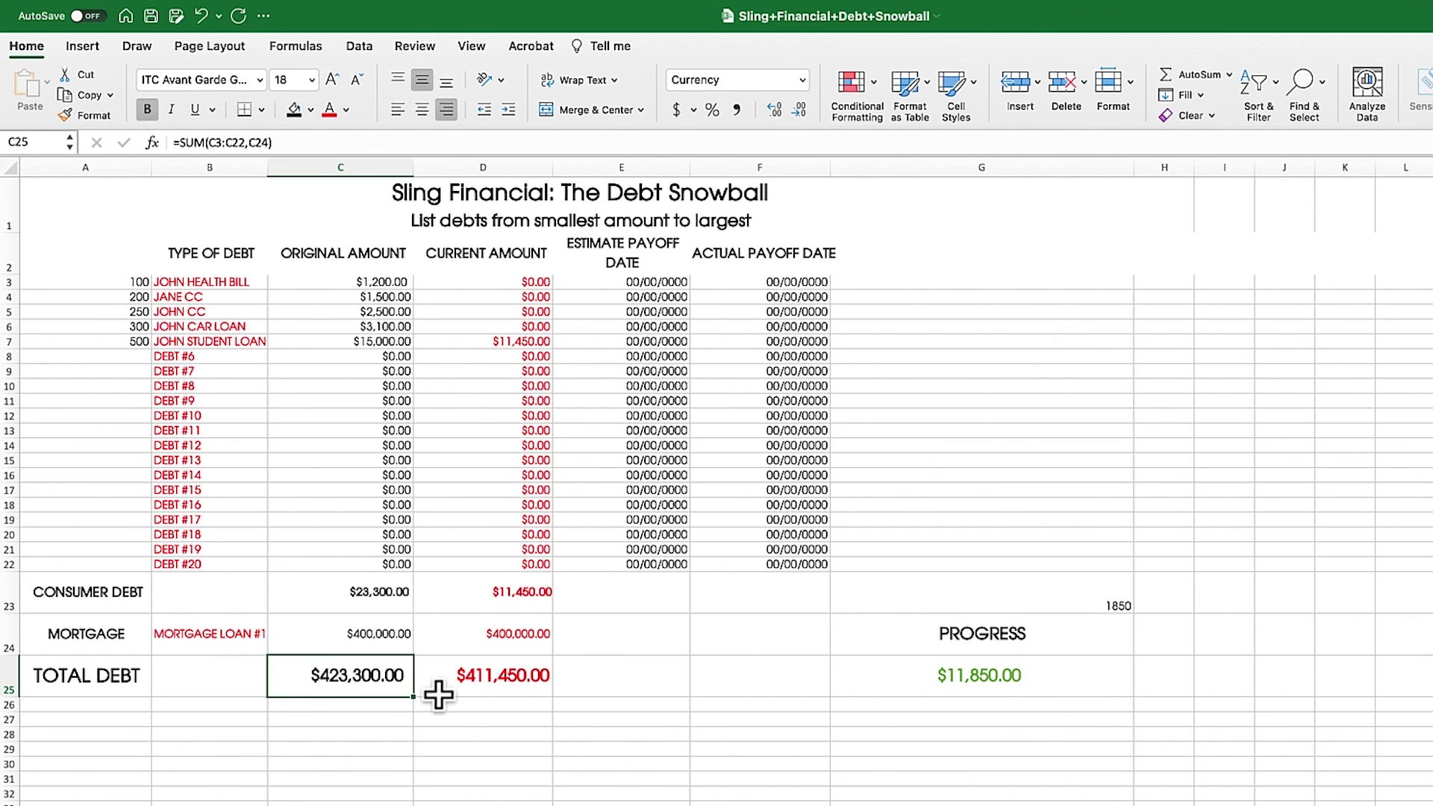
{"action": "left_click", "coordinate": [495, 686]}
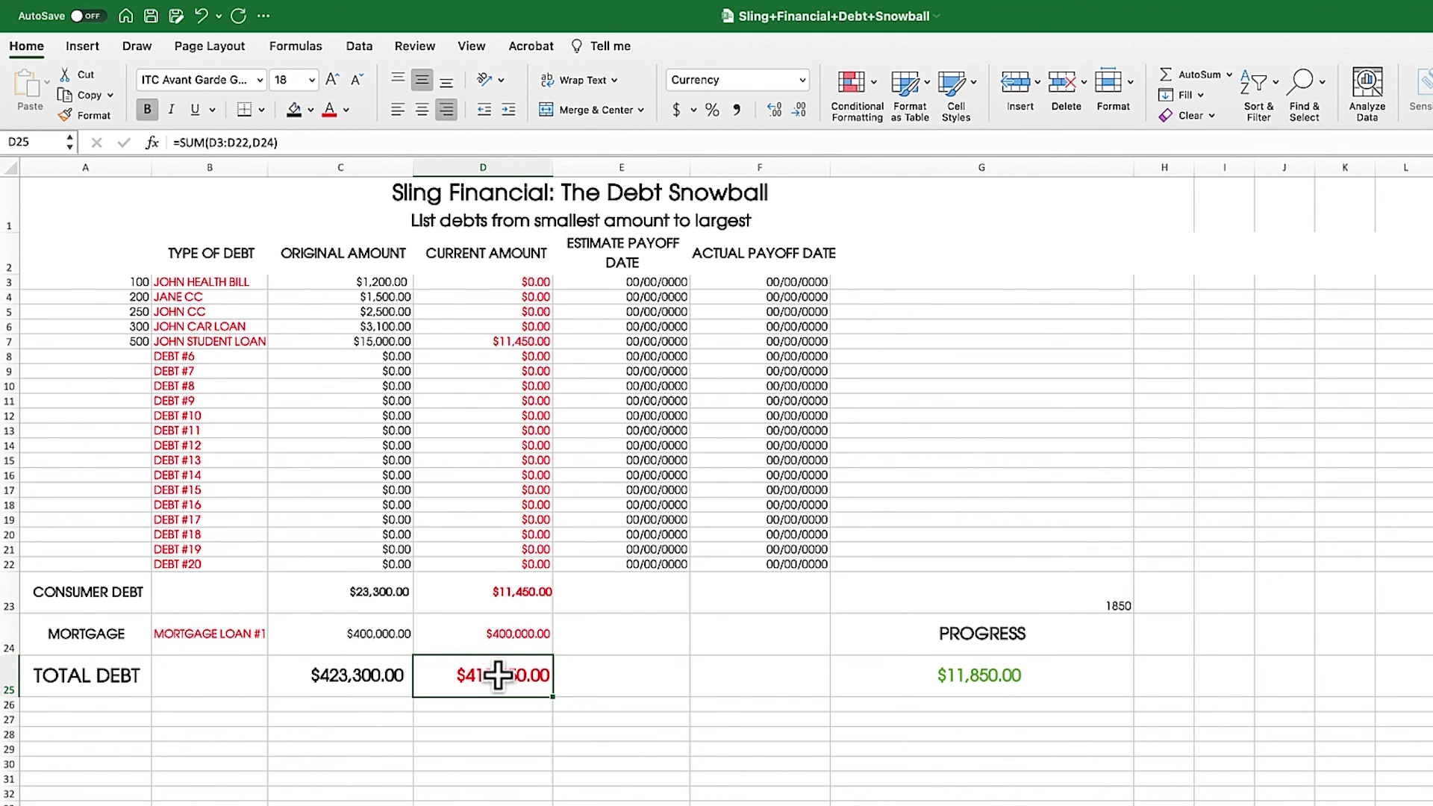
Mark the student loan as paid off by setting its current amount in D7 to 0
{"action": "left_click", "coordinate": [519, 601]}
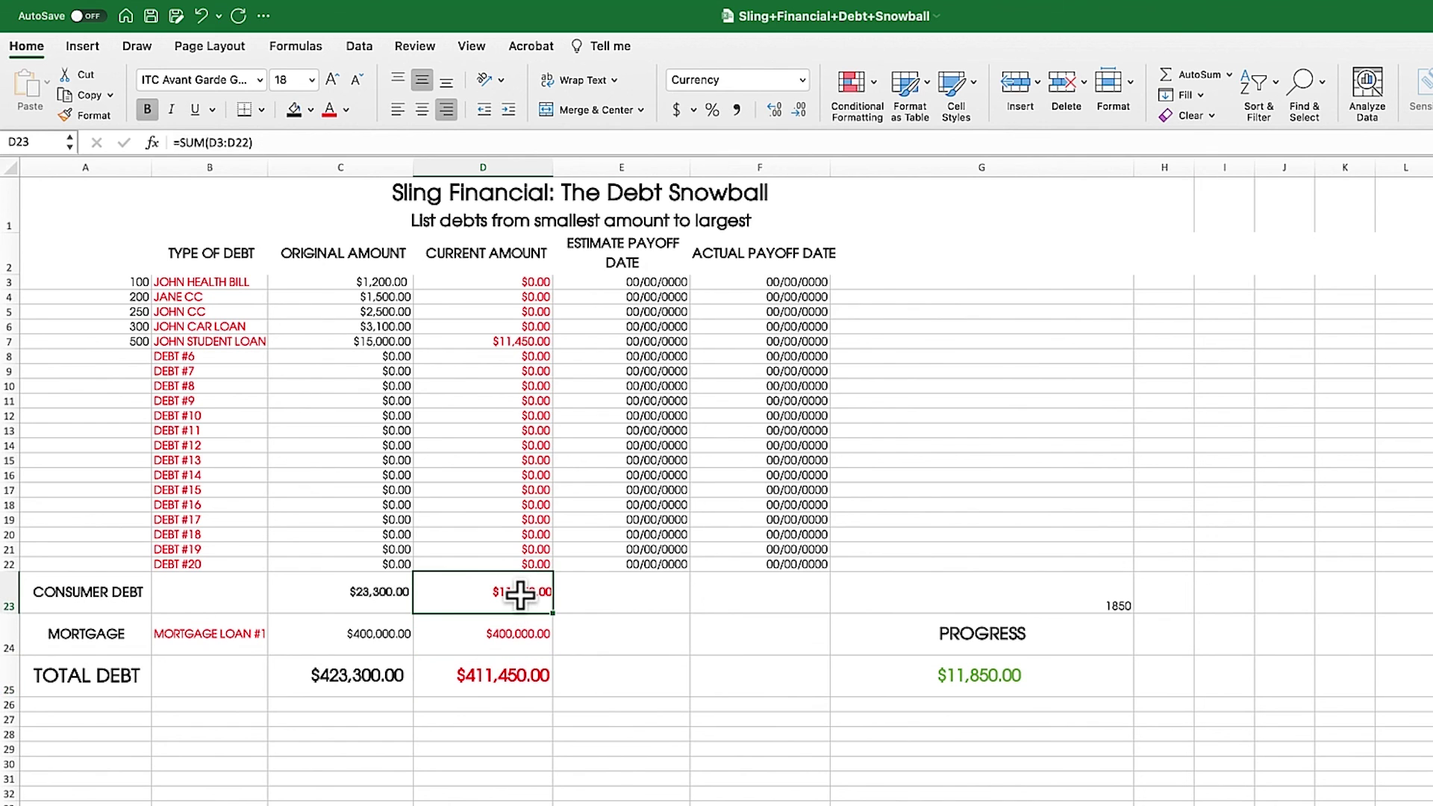
{"action": "double_click", "coordinate": [496, 337]}
{"action": "left_click_drag", "start_coordinate": [496, 337], "coordinate": [553, 344]}
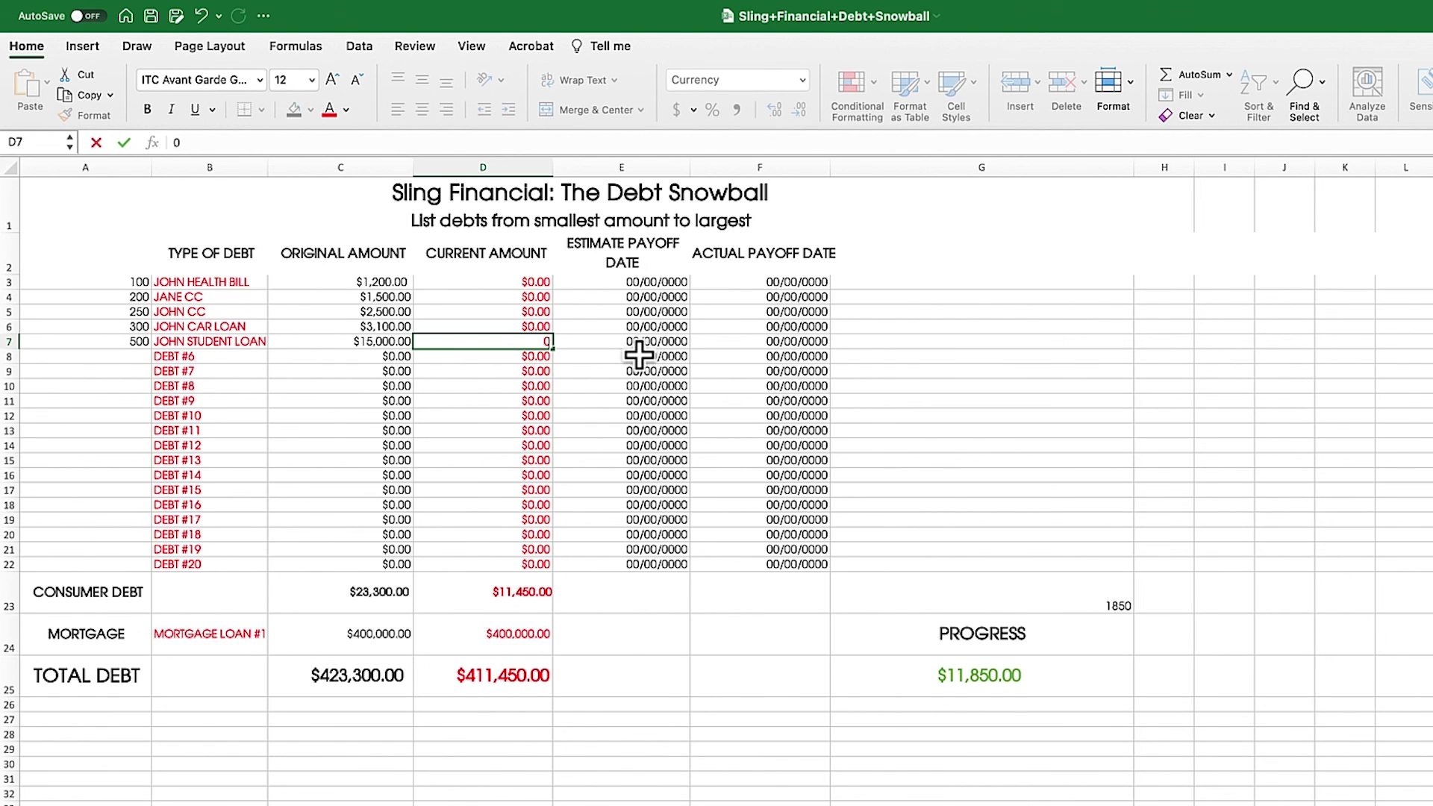
Add the student loan's freed 500 payment to the extra amount in G23, making it 2350
{"action": "left_click", "coordinate": [1095, 603]}
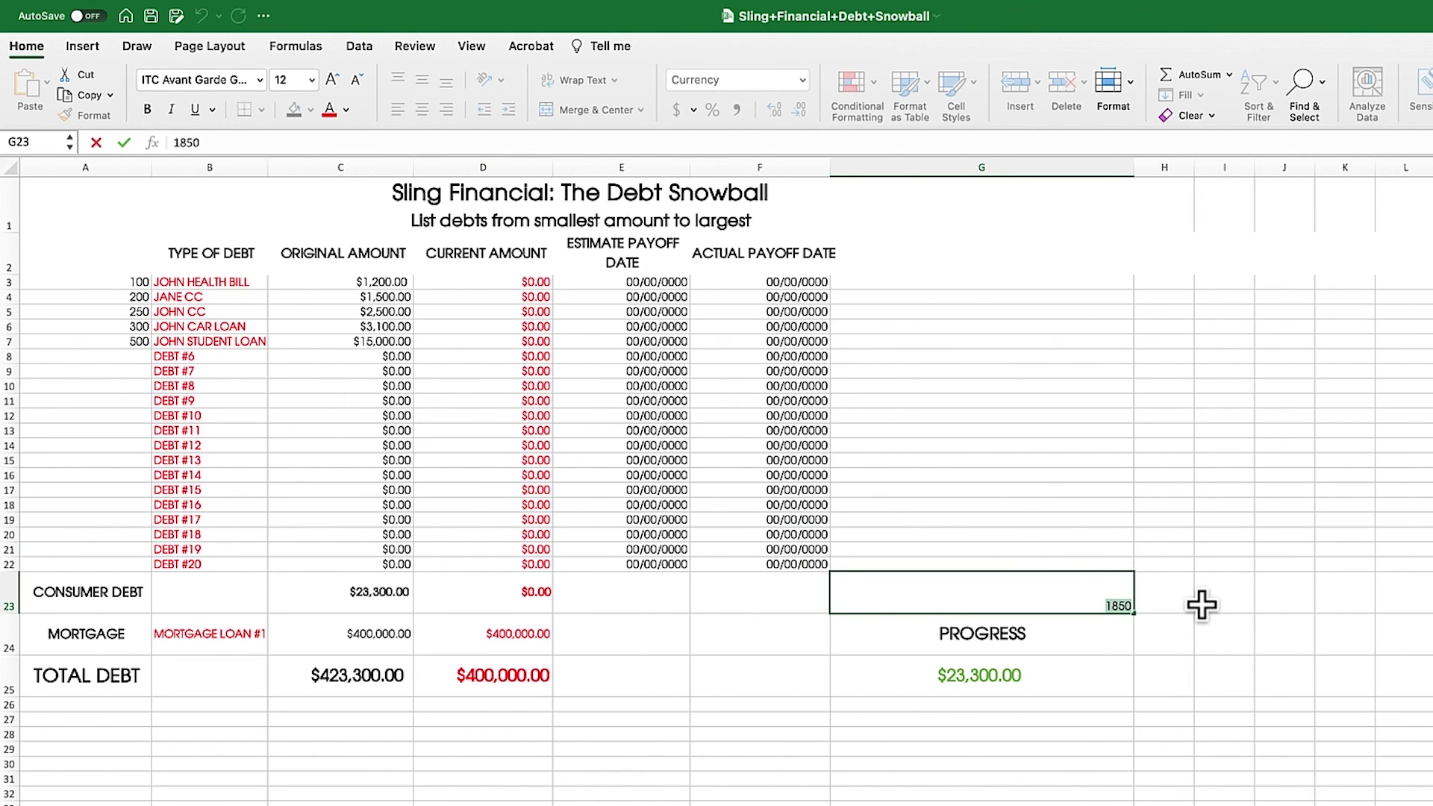
{"action": "type", "text": "2350"}
{"action": "left_click", "coordinate": [1037, 675]}
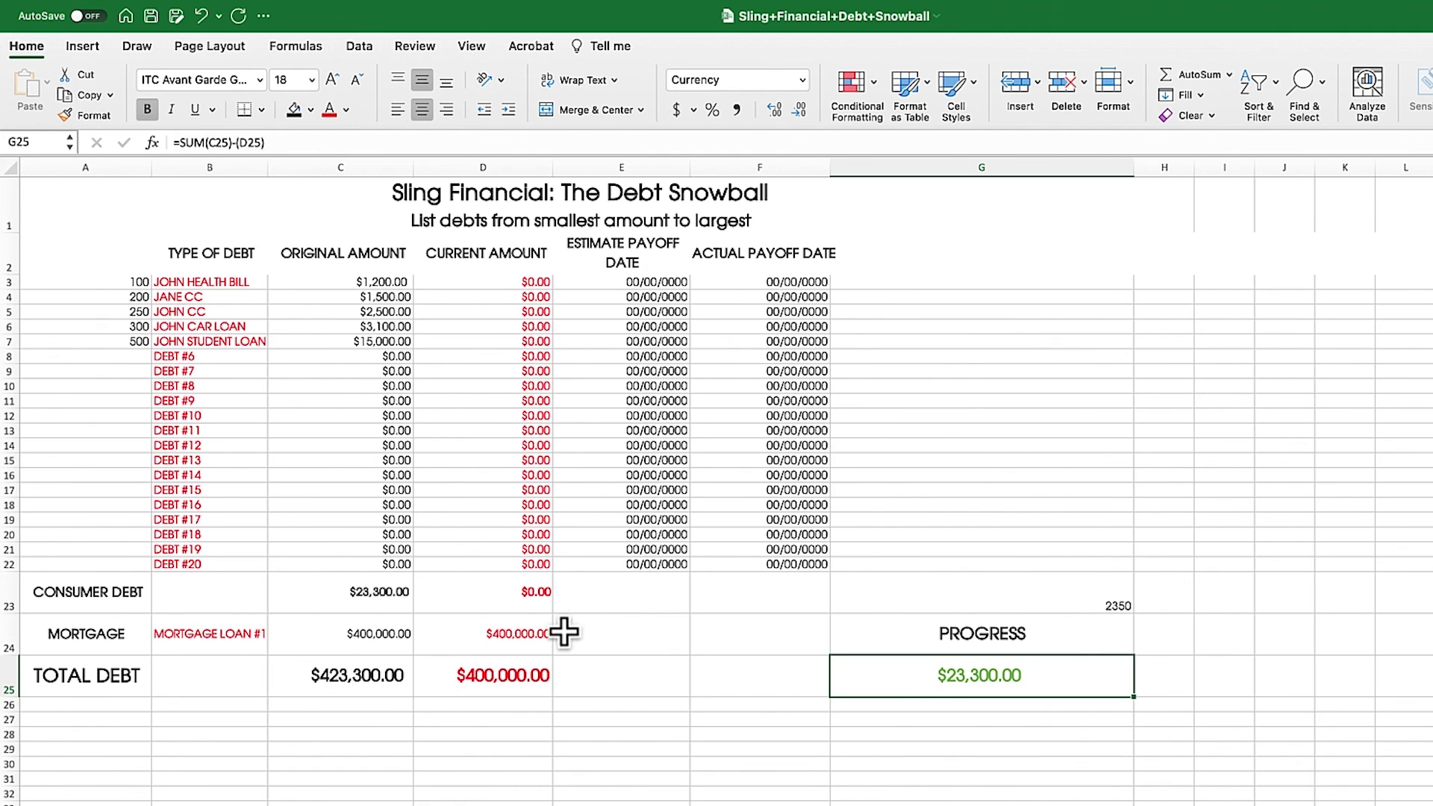
Review the extra payment in G23 against the current mortgage amount in D24 and the original consumer debt total in C23
{"action": "left_click", "coordinate": [1097, 603]}
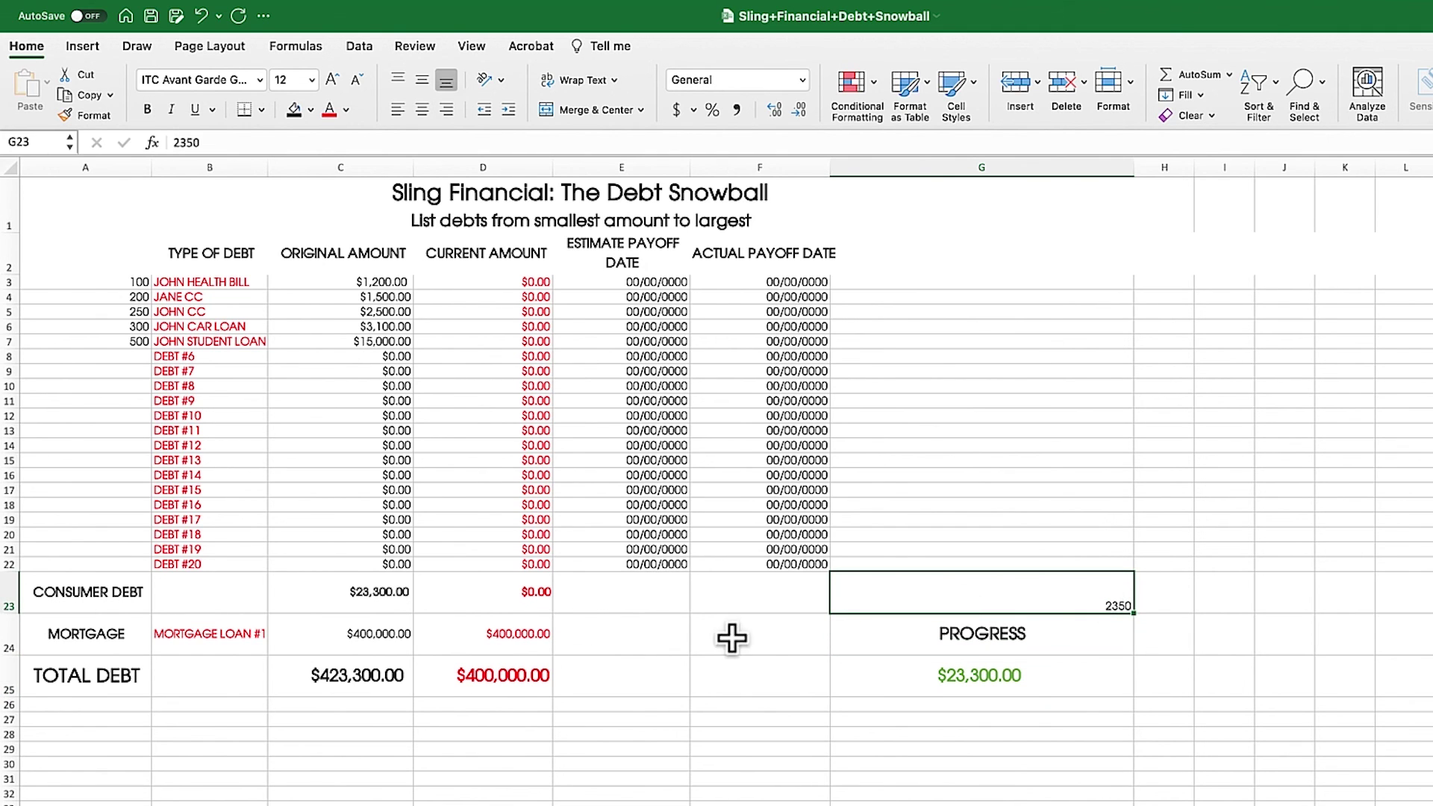
{"action": "left_click", "coordinate": [534, 647]}
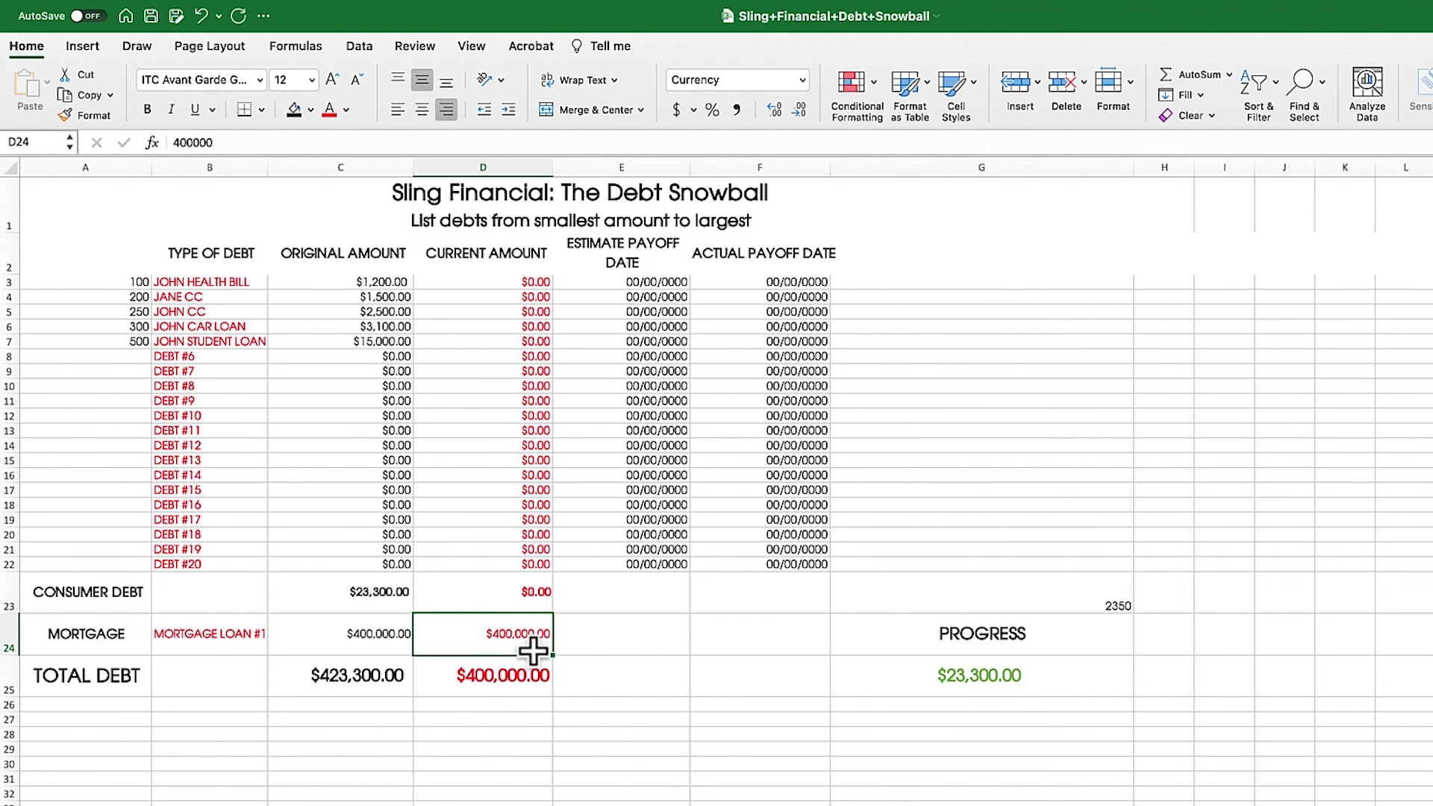
{"action": "left_click", "coordinate": [369, 601]}
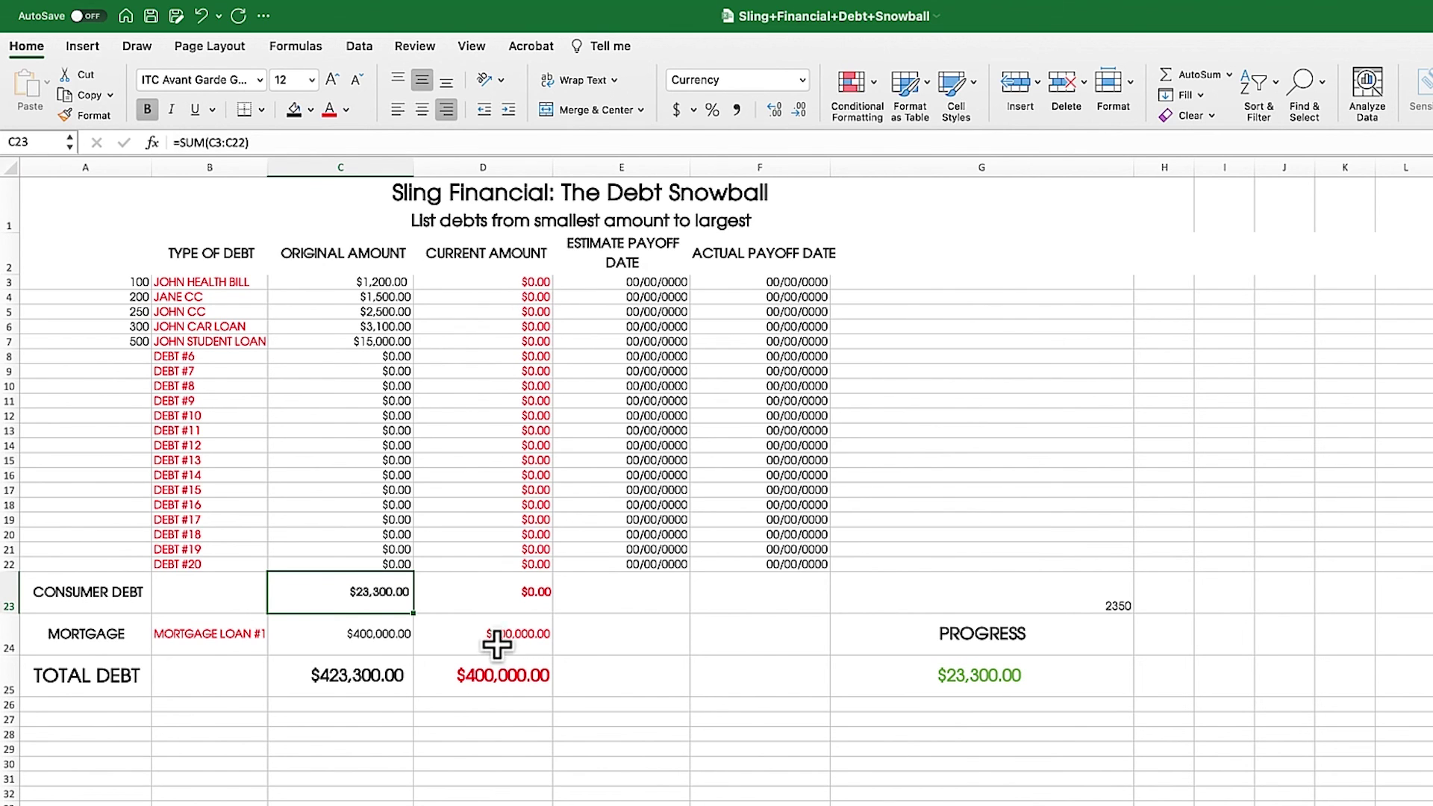
{"action": "left_click", "coordinate": [525, 646]}
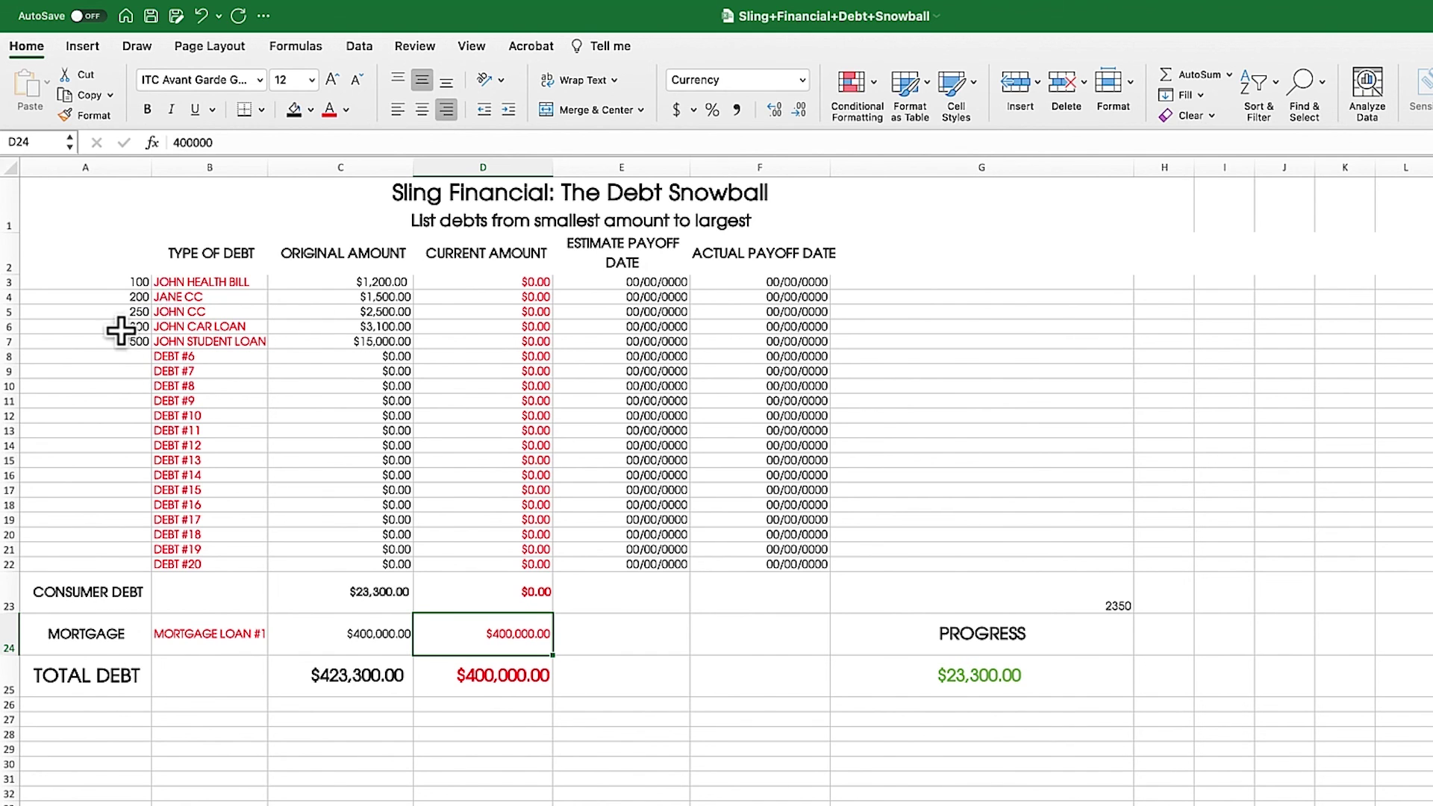
{"action": "left_click", "coordinate": [1010, 608]}
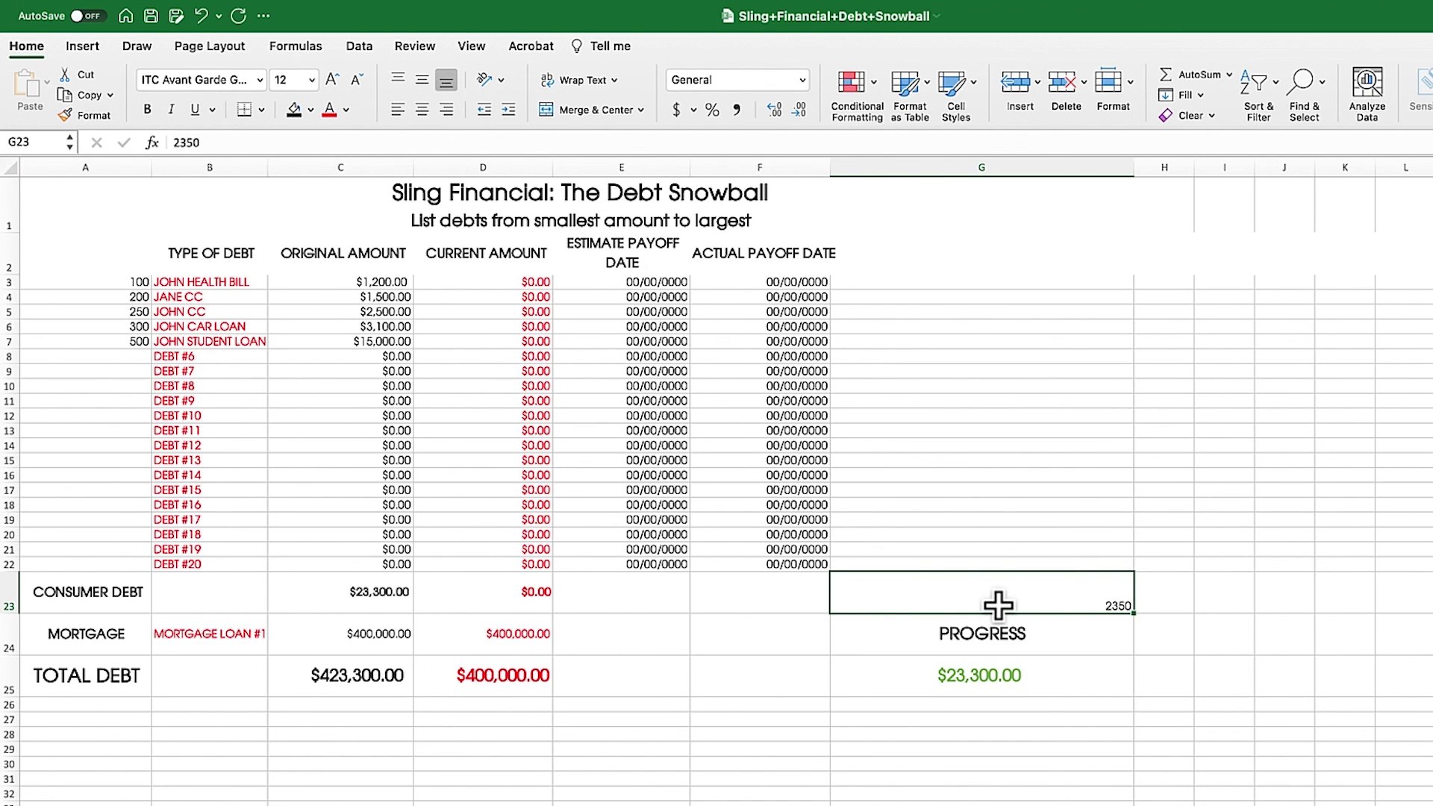